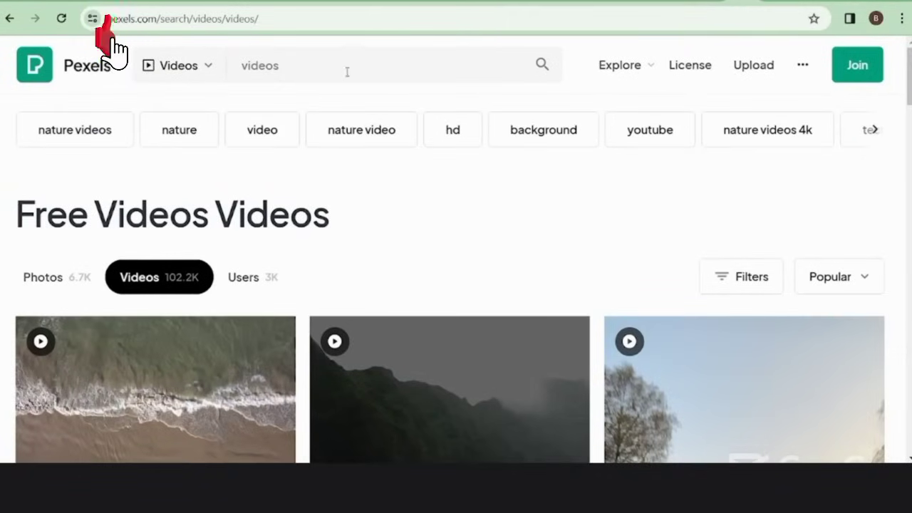
Step: Search the stock video library for "food items" and look through the resulting clips
click(428, 73)
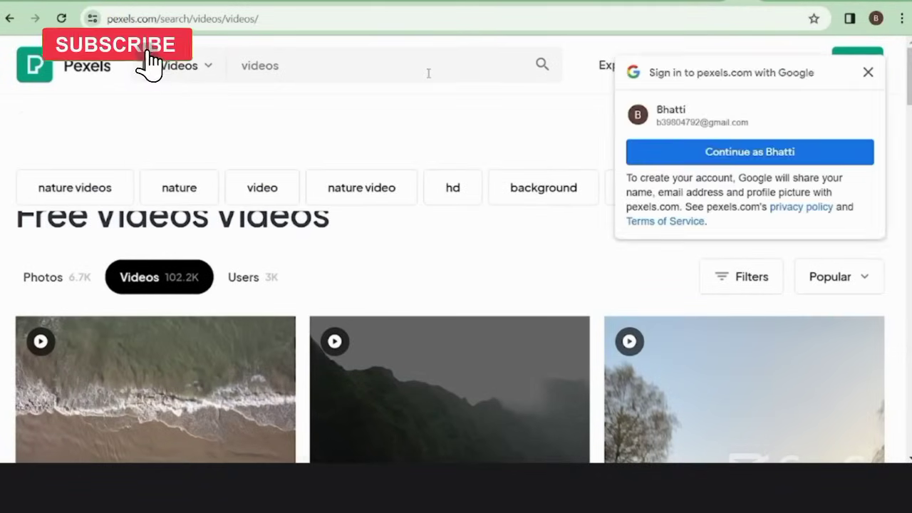
text(food)
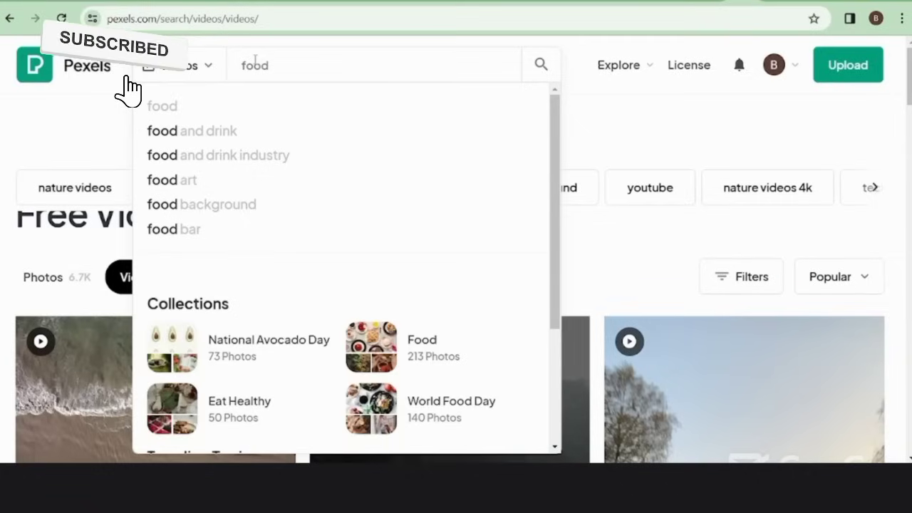
text( items)
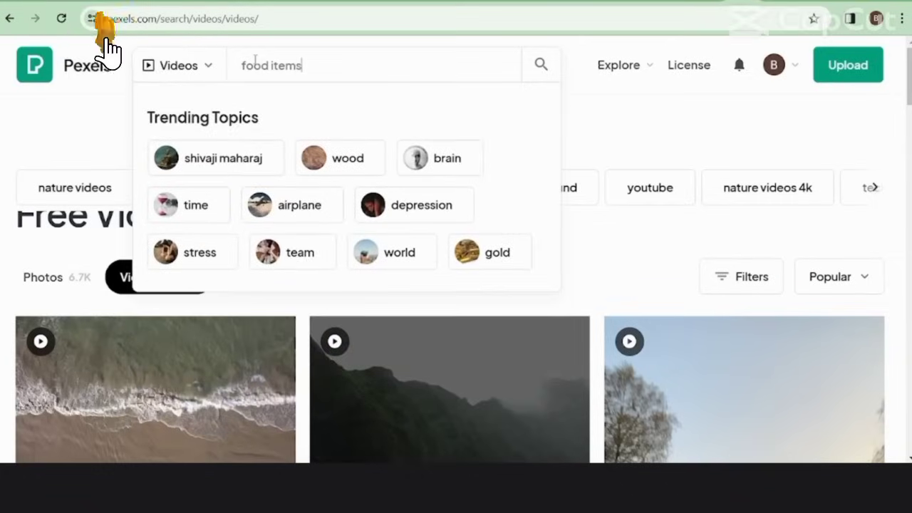
key(Return)
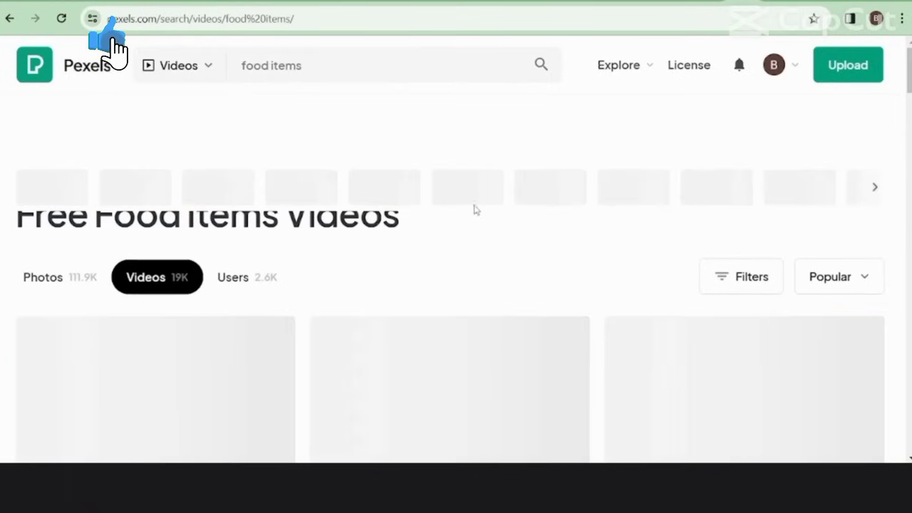
scroll(453, 213, down, 3)
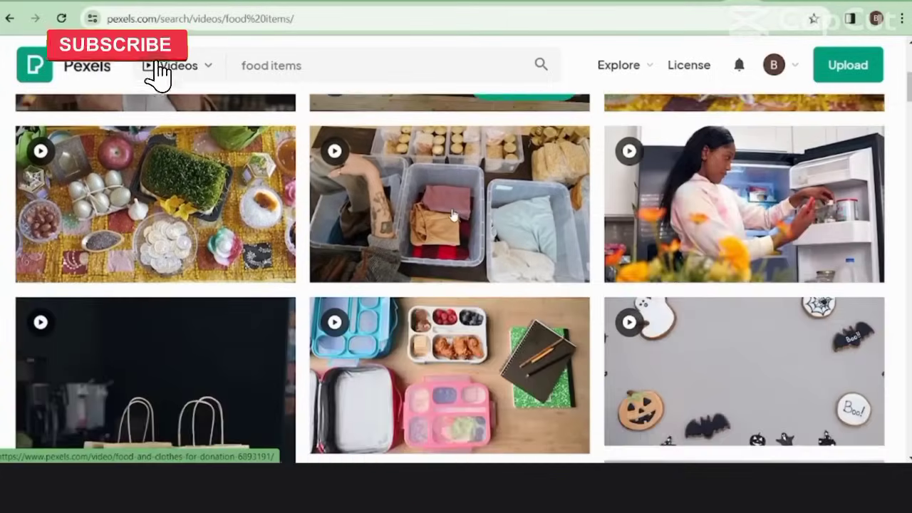
scroll(453, 214, down, 7)
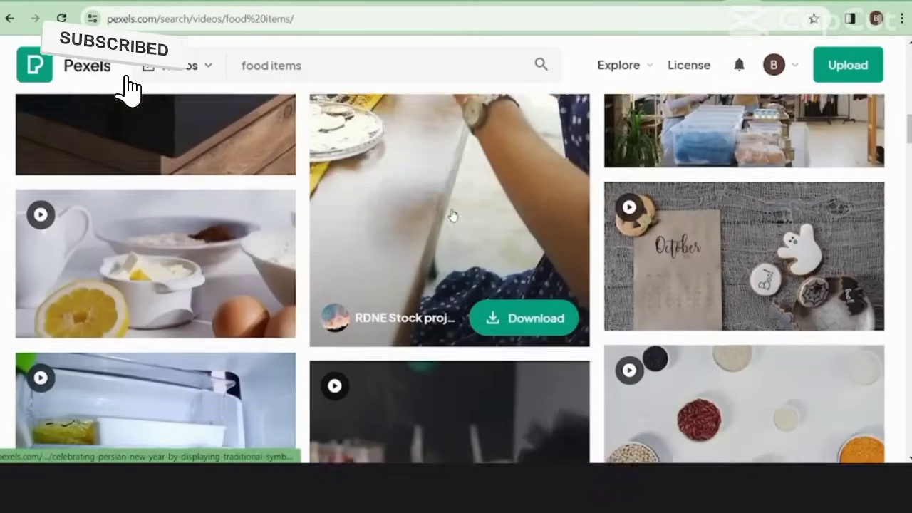
scroll(451, 214, down, 2)
scroll(452, 214, up, 12)
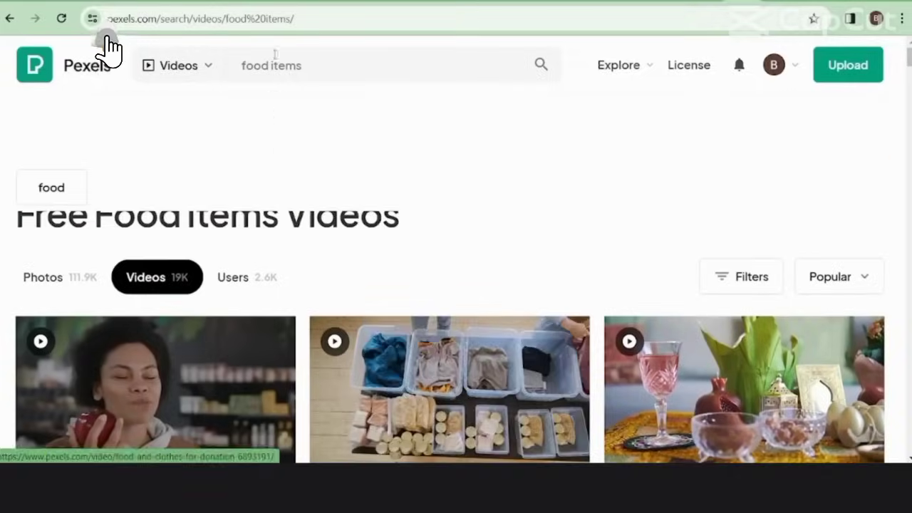
Step: Search the stock videos for "burger" and look over the resulting clips
click(332, 63)
text(burger)
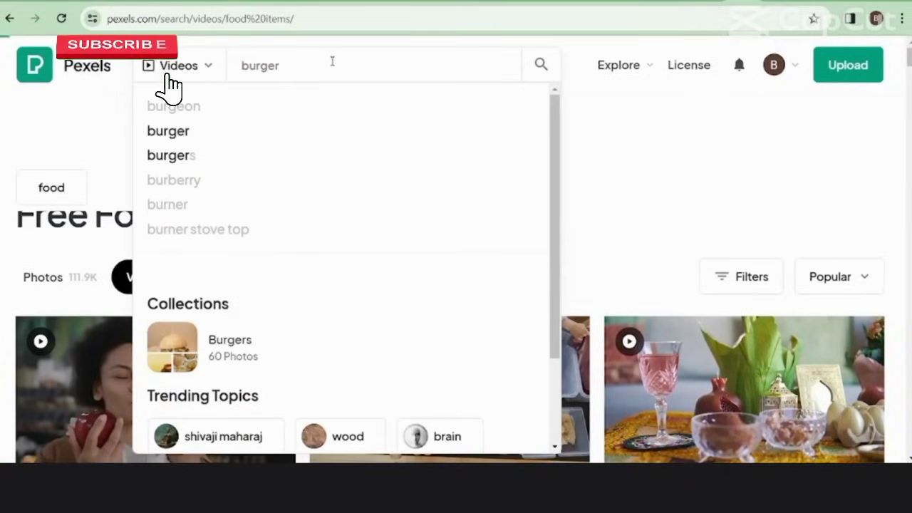
key(Return)
scroll(428, 244, down, 2)
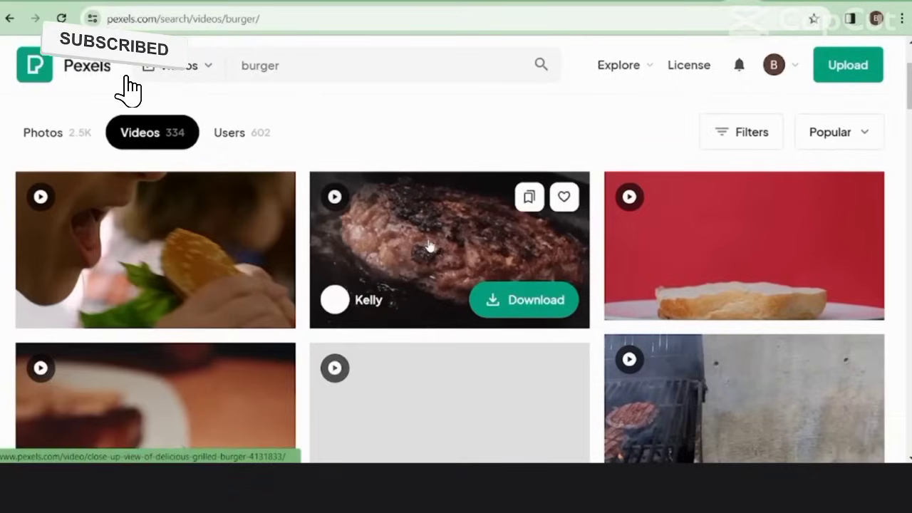
scroll(428, 245, down, 5)
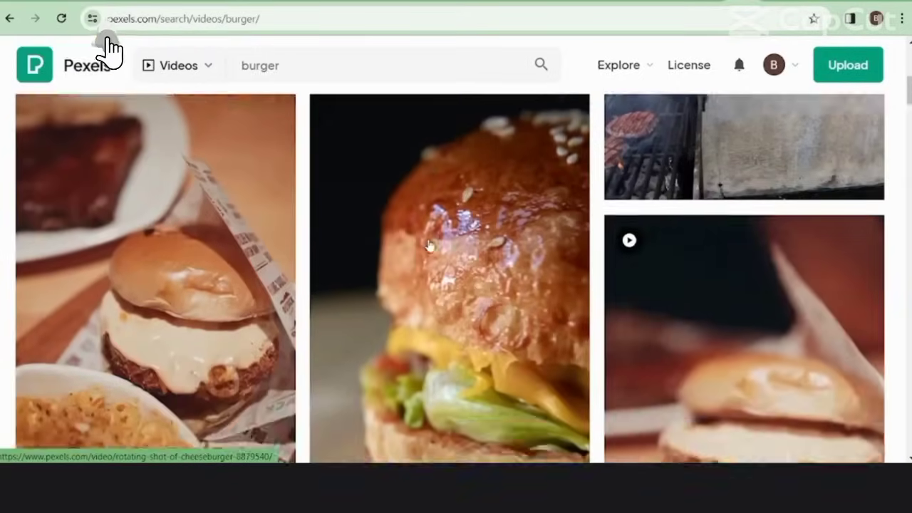
scroll(342, 304, up, 7)
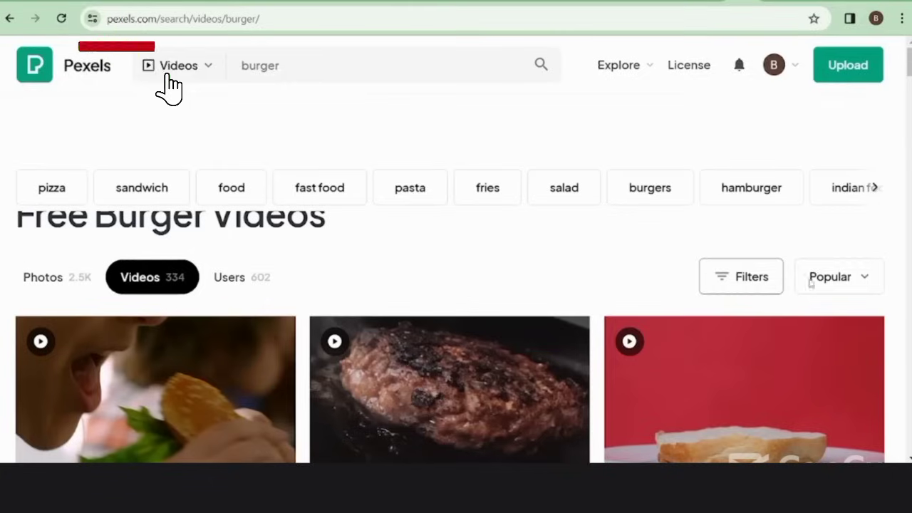
Step: Filter the burger videos to horizontal orientation only
click(757, 282)
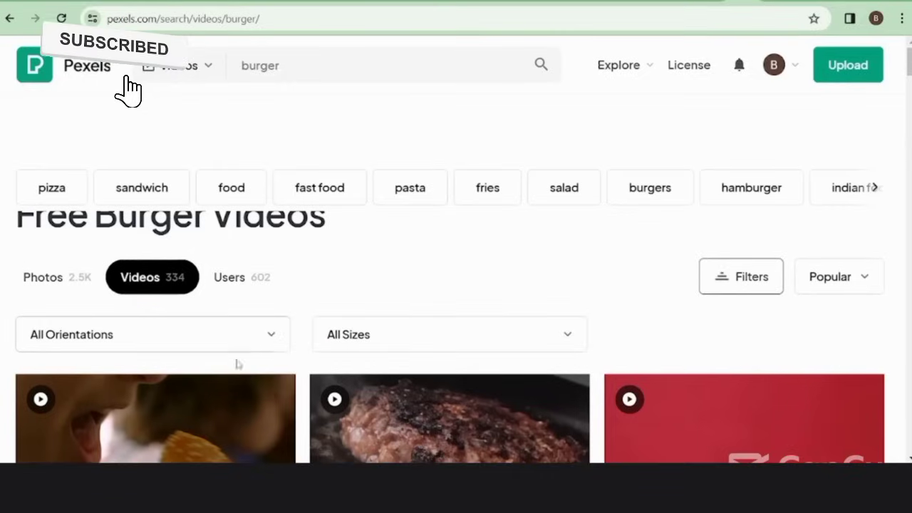
click(262, 345)
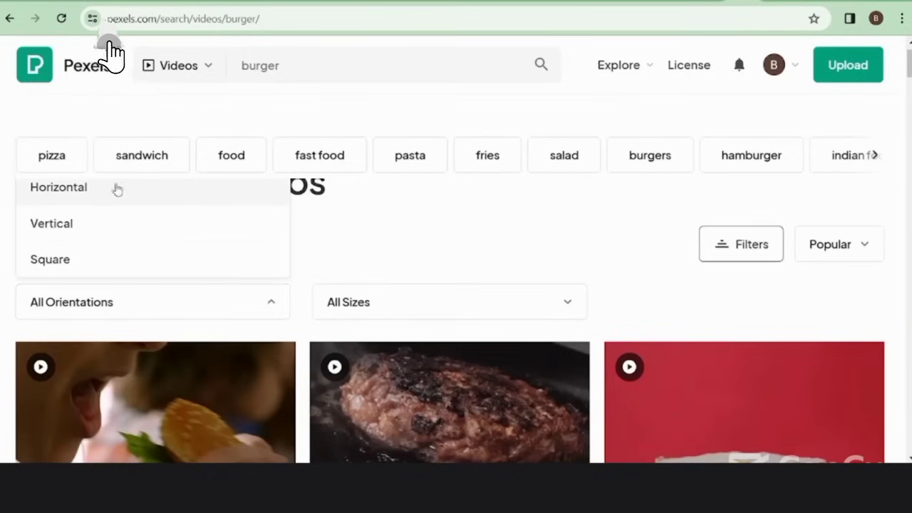
click(166, 195)
Step: Download the video of a burger with fries on a yellow background in HD 1366×720 and dismiss the donation prompt
scroll(321, 295, down, 3)
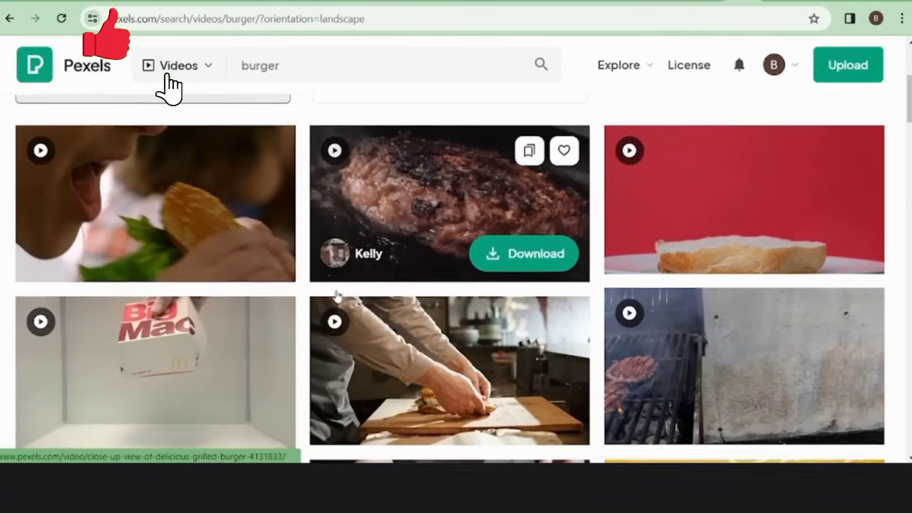
scroll(336, 295, down, 4)
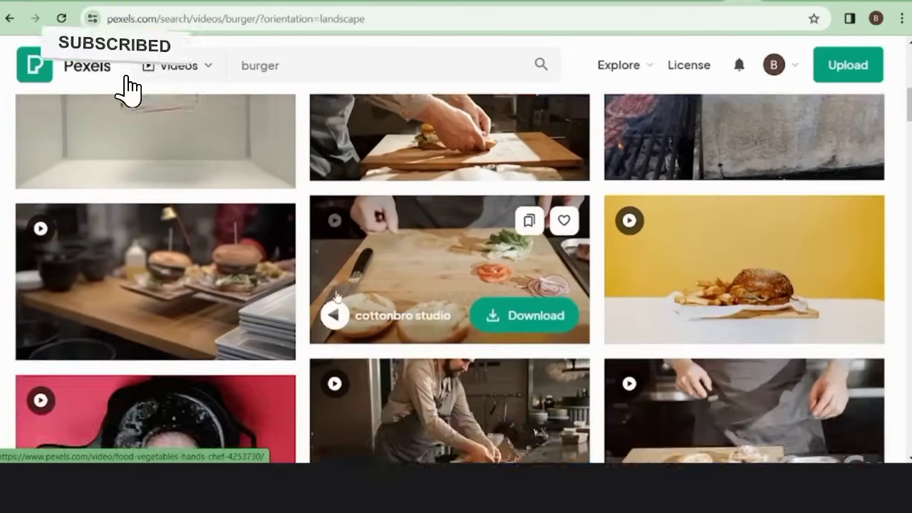
click(337, 295)
scroll(415, 181, down, 1)
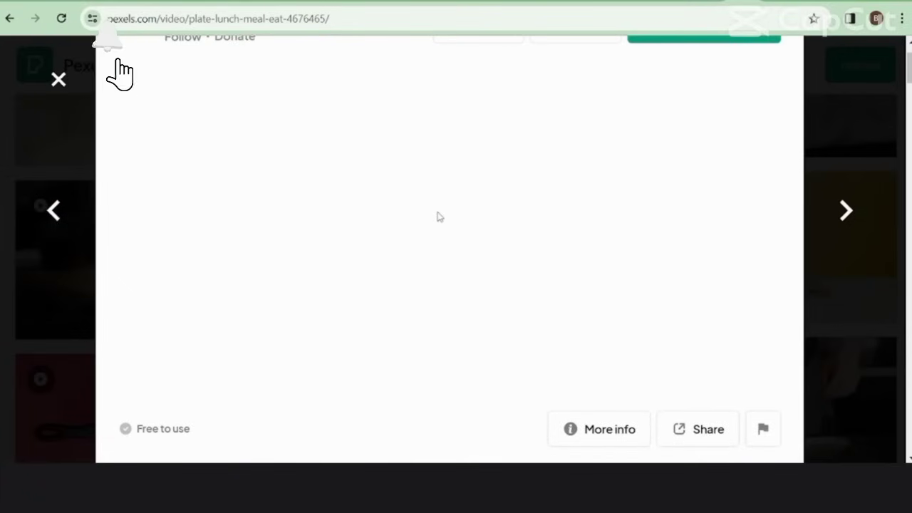
scroll(439, 216, up, 1)
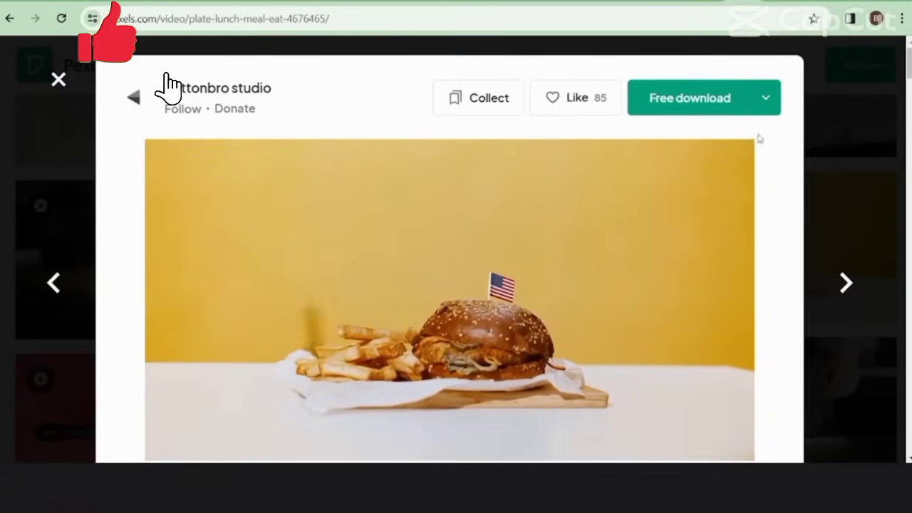
click(768, 98)
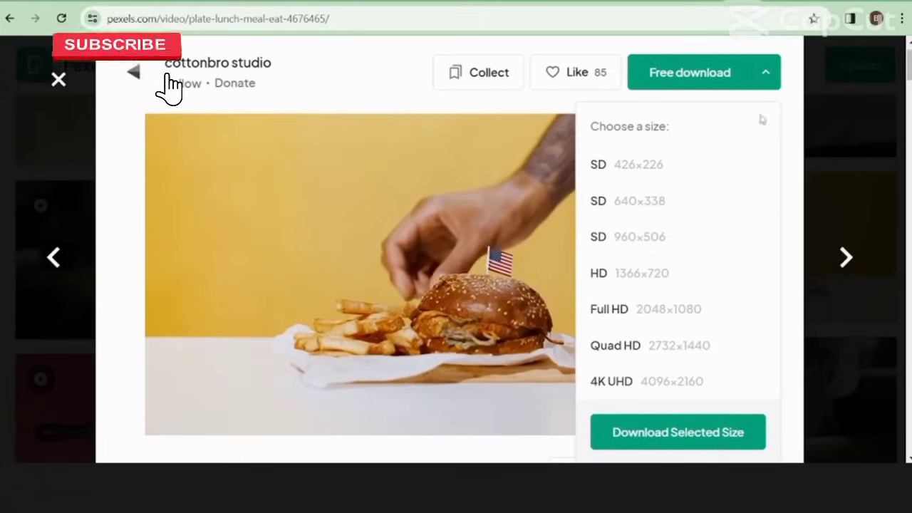
click(673, 288)
click(676, 446)
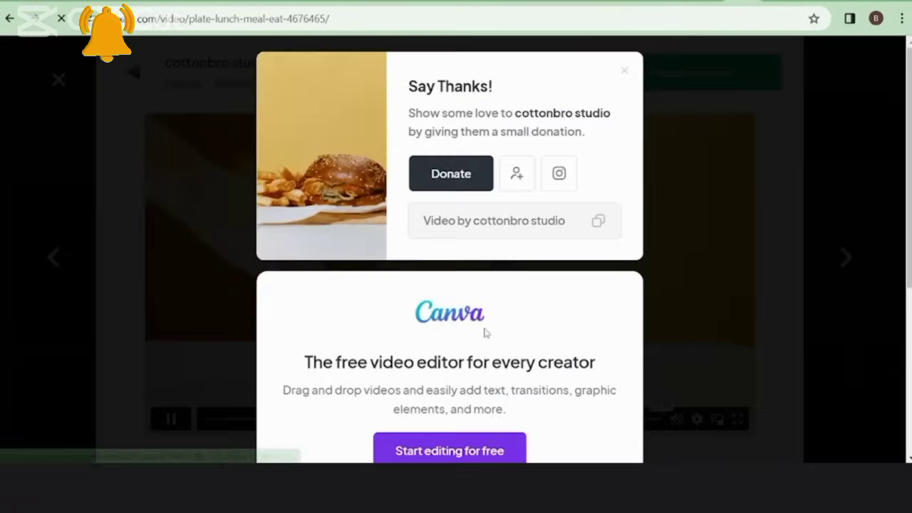
click(624, 72)
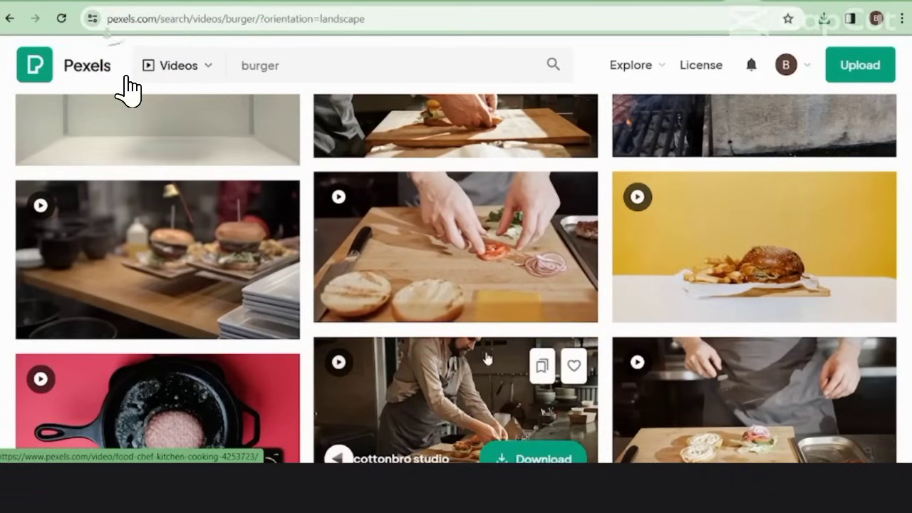
Step: Download the video of the chef preparing burgers in a kitchen in HD 1366×720 and dismiss the donation prompt
click(535, 458)
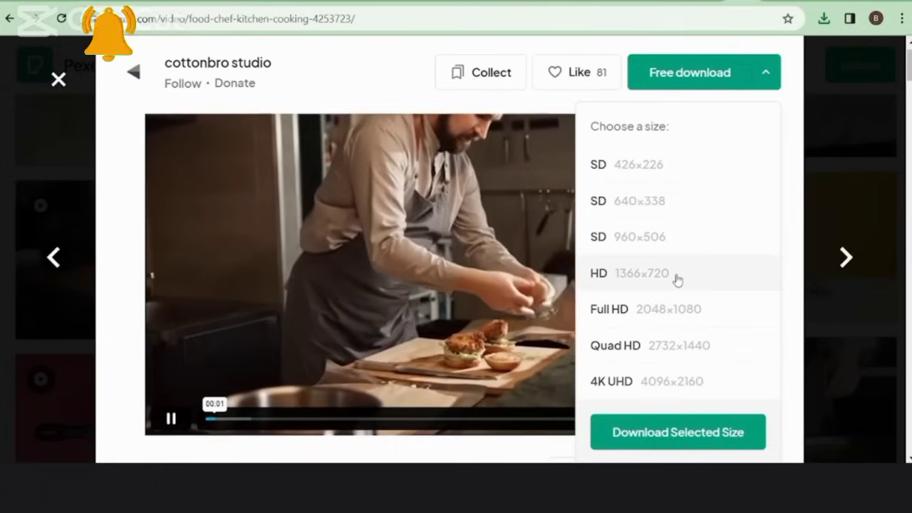
click(677, 280)
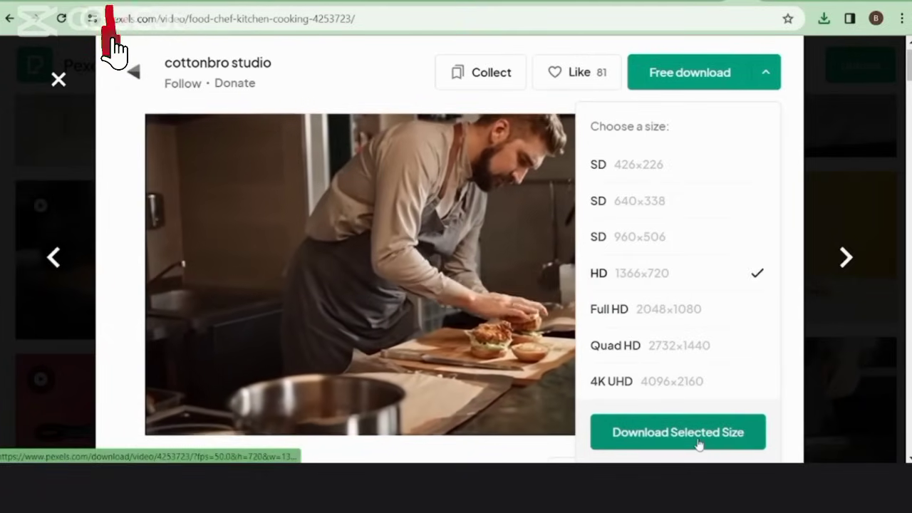
click(701, 438)
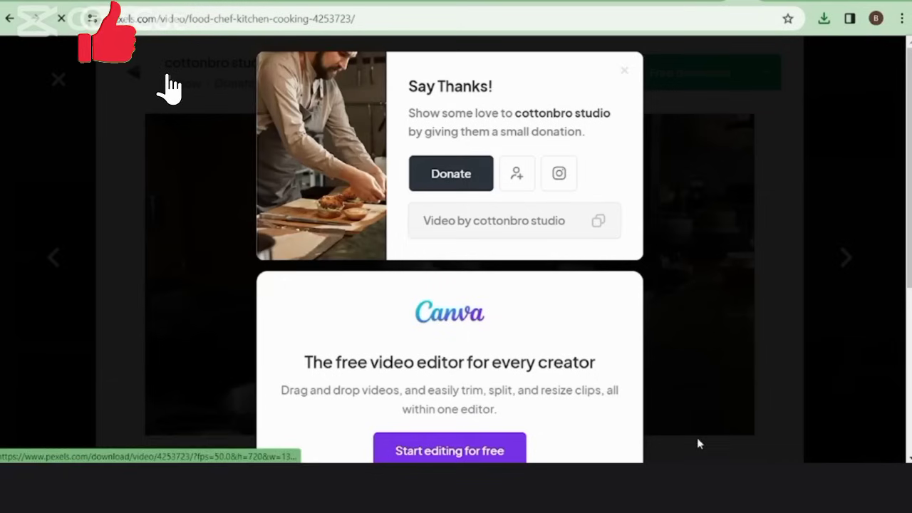
click(796, 202)
Step: Open the related video of cheeseburgers on the grill, download it in HD 1280×720, and dismiss the donation prompt
scroll(470, 262, down, 5)
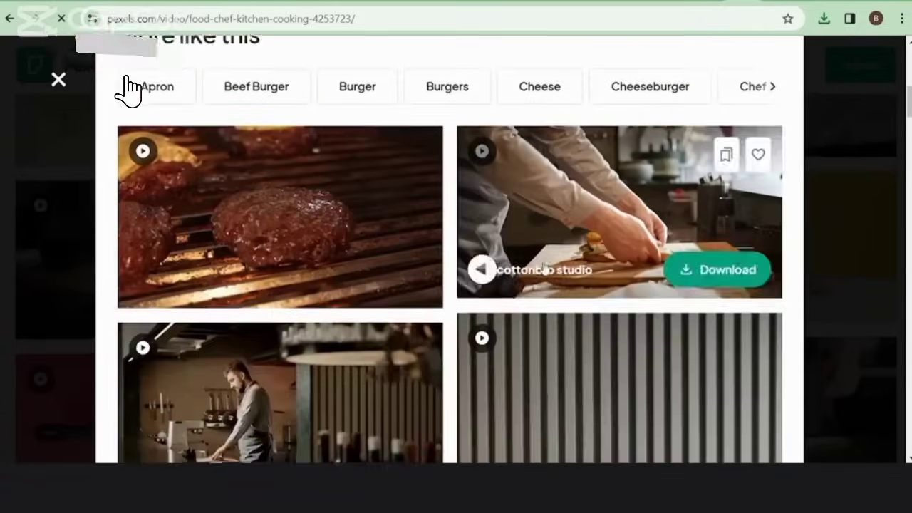
click(285, 214)
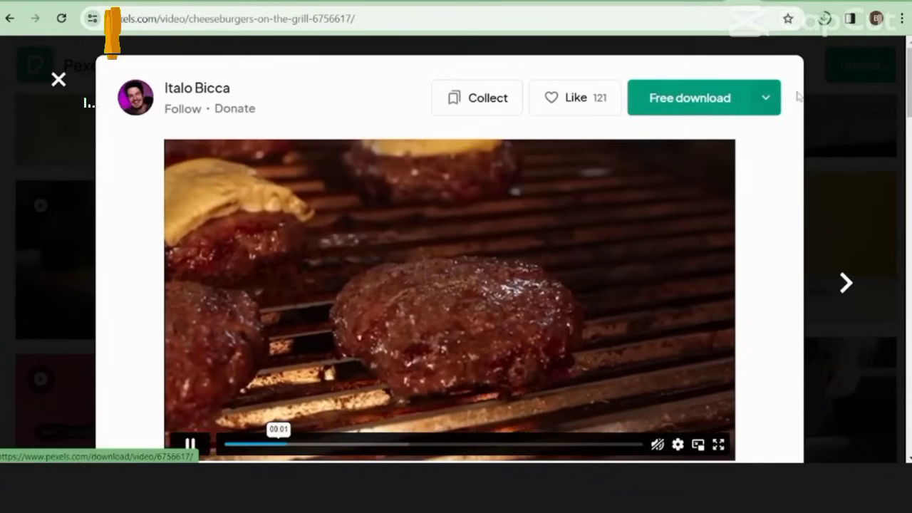
click(769, 102)
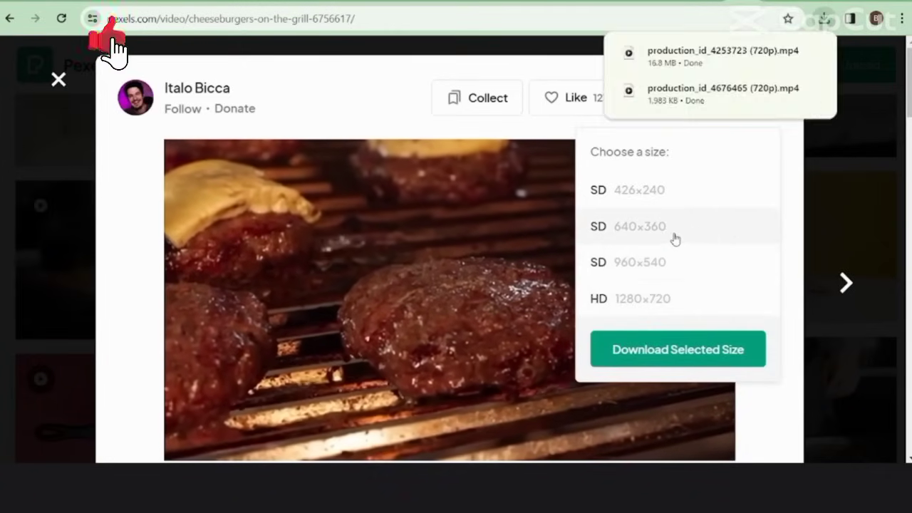
click(675, 298)
click(691, 360)
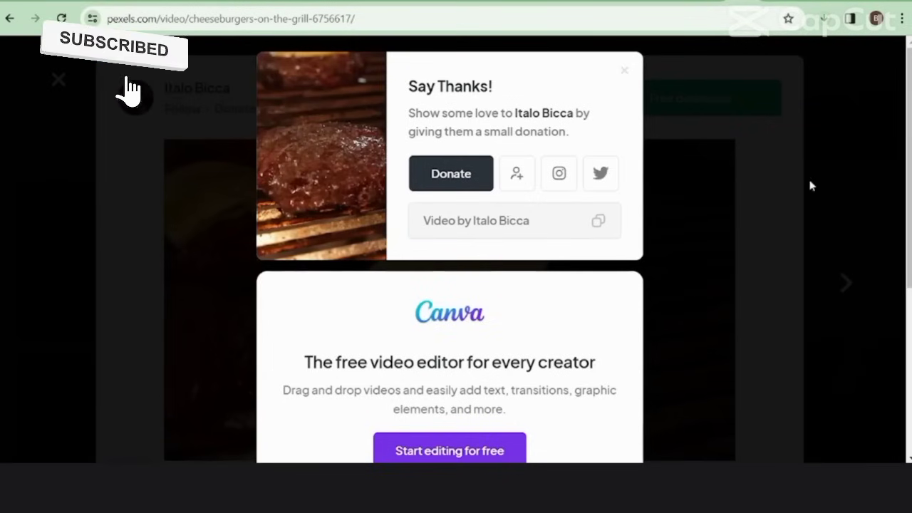
click(752, 167)
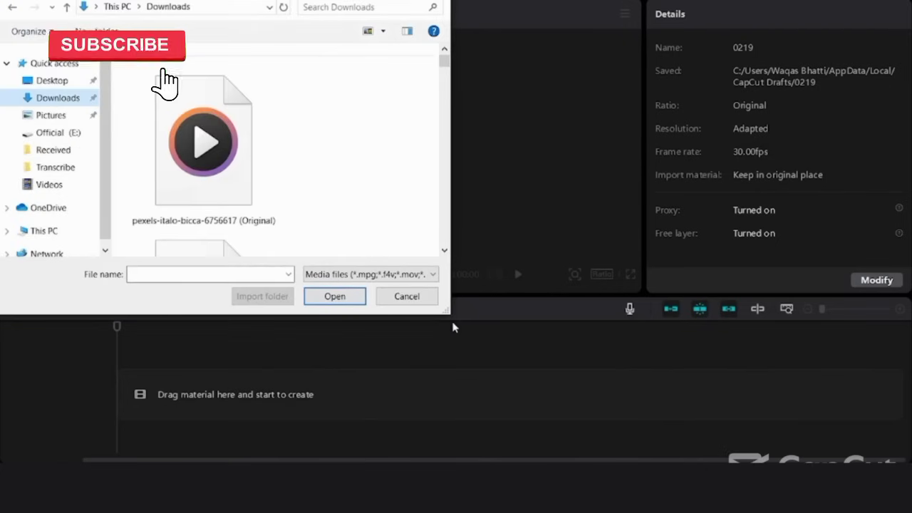
Step: In CapCut, import the three burger videos from the Downloads folder into the project media
drag(450, 312, 743, 456)
click(127, 76)
key(shift+Right)
key(shift+Right)
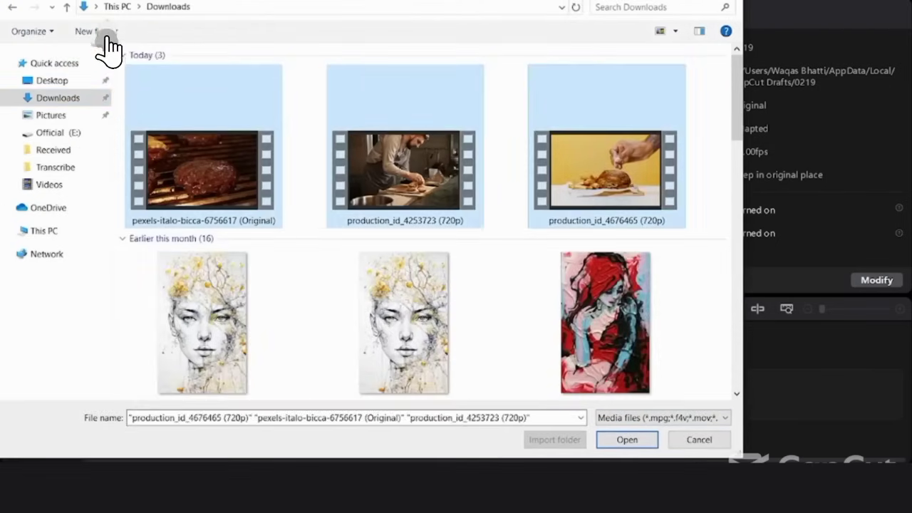
click(633, 442)
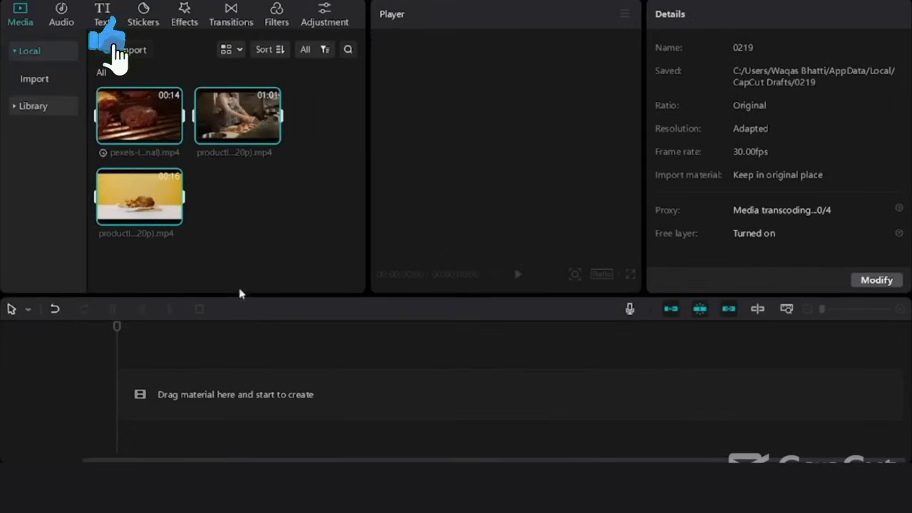
Step: Add the burger-and-fries clip with the yellow background to the start of the timeline
click(262, 249)
drag(171, 214, 177, 404)
click(182, 393)
Step: Preview the beginning of the burger-and-fries clip and place the playhead at 00:00:04:13
key(space)
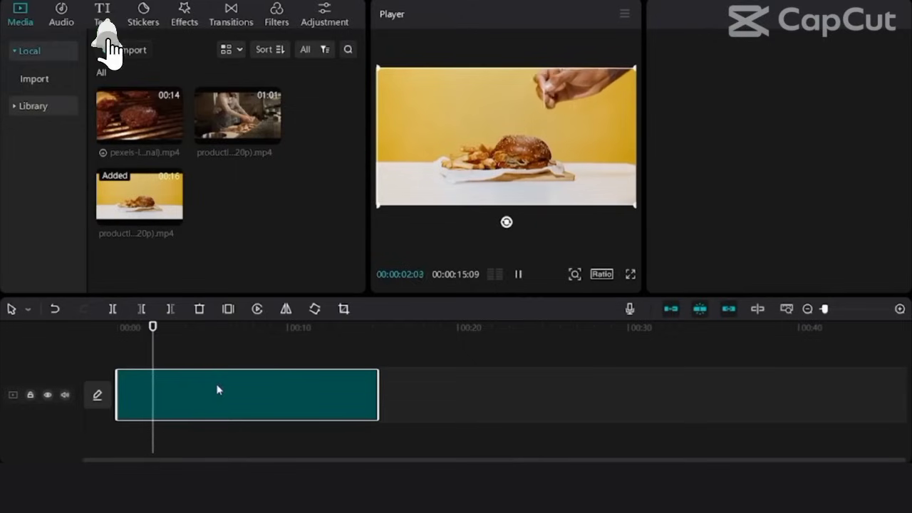
key(space)
drag(156, 331, 192, 335)
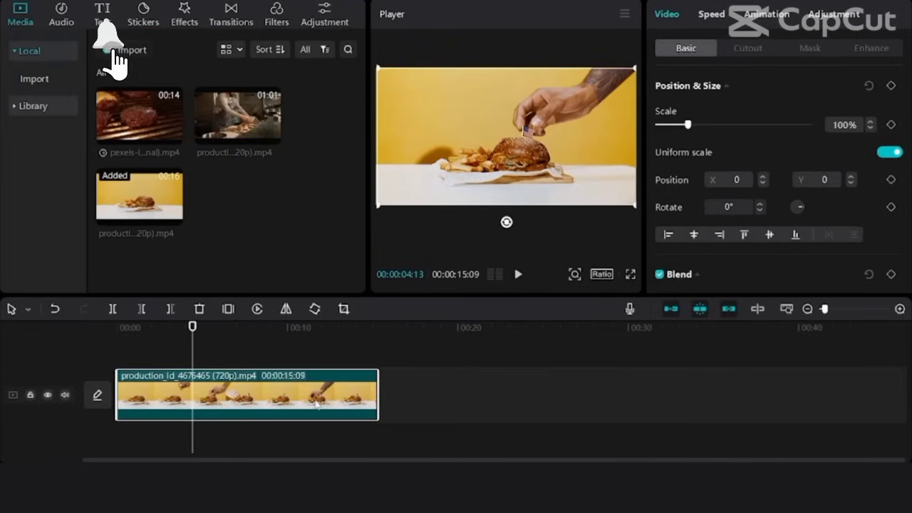
ctrl+scroll(285, 396, up, 4)
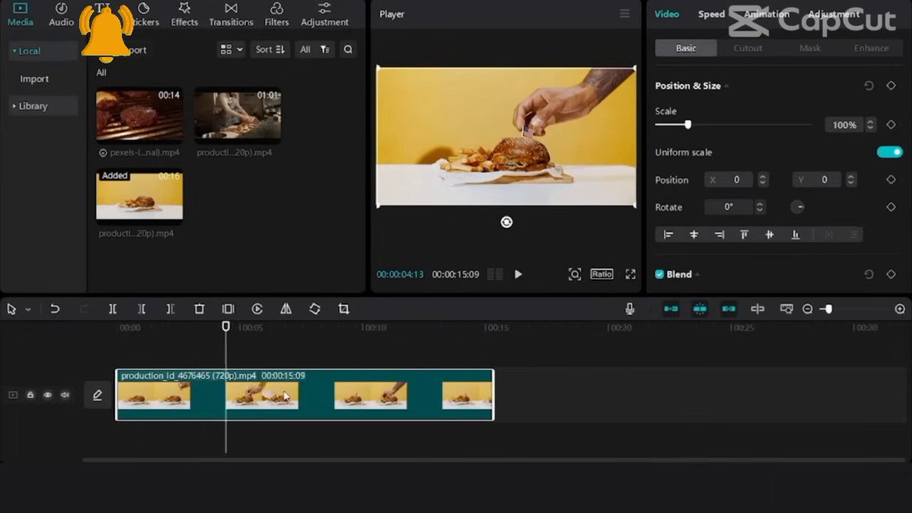
ctrl+scroll(289, 396, down, 3)
ctrl+scroll(296, 396, up, 2)
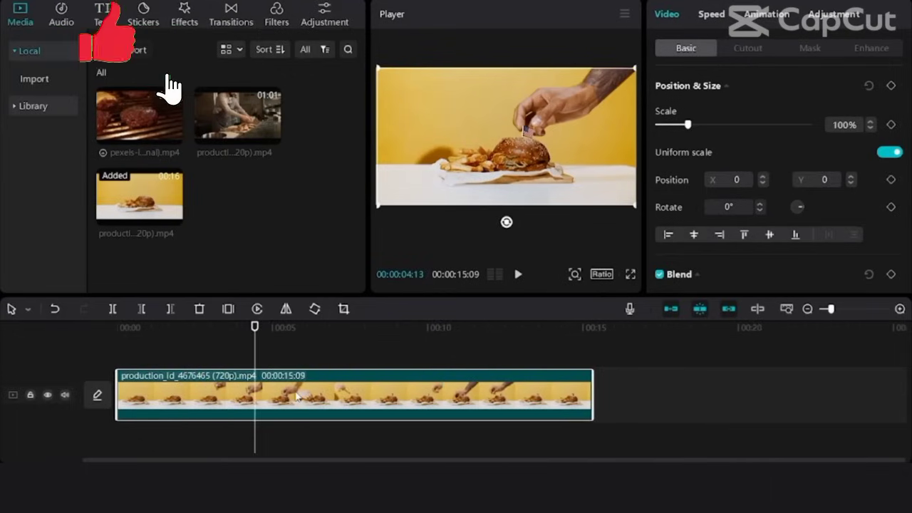
ctrl+scroll(295, 396, up, 3)
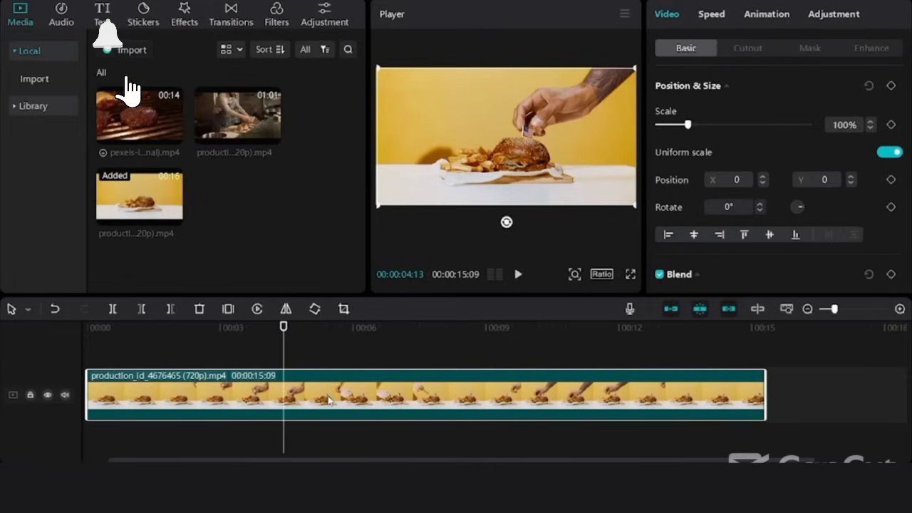
Step: Split the burger-and-fries clip at 00:00:04:13 and delete the part after the cut
click(116, 313)
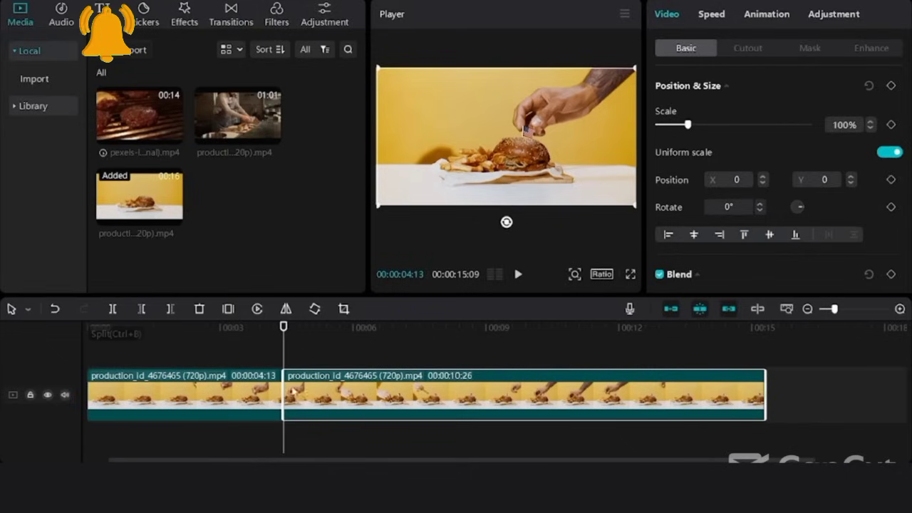
key(ctrl+a)
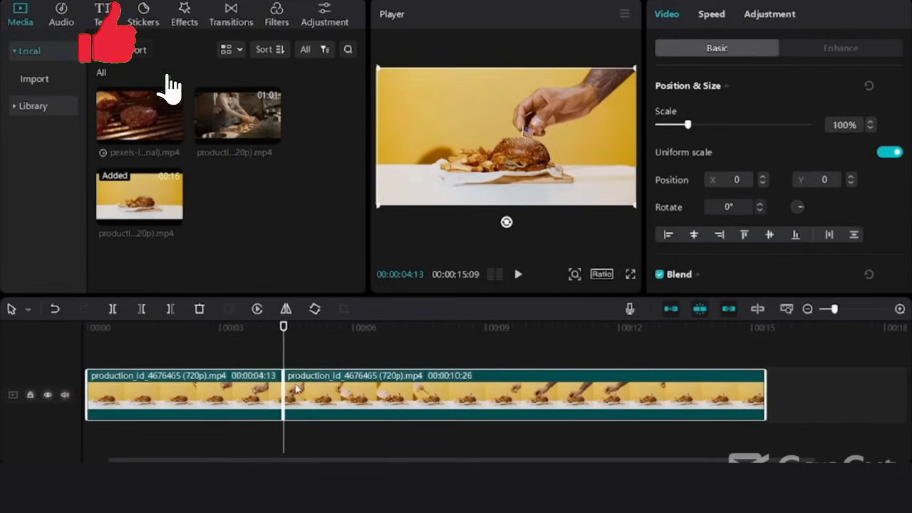
key(Delete)
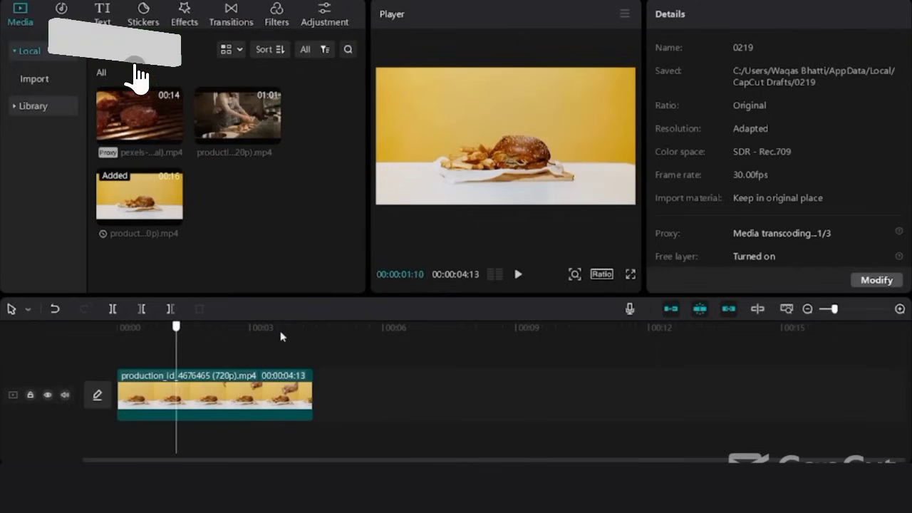
Step: Adjust the burger-and-fries clip's color to temperature 10, hue -9 and saturation 10
click(205, 390)
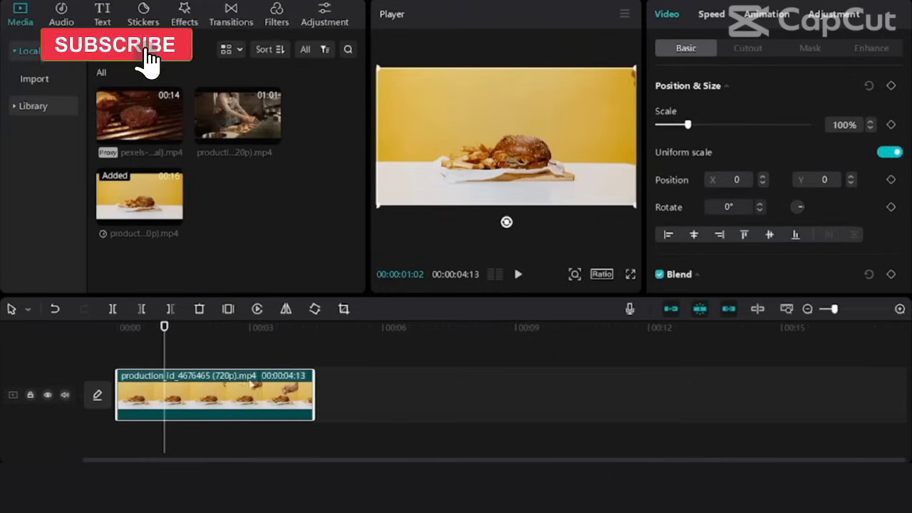
click(837, 15)
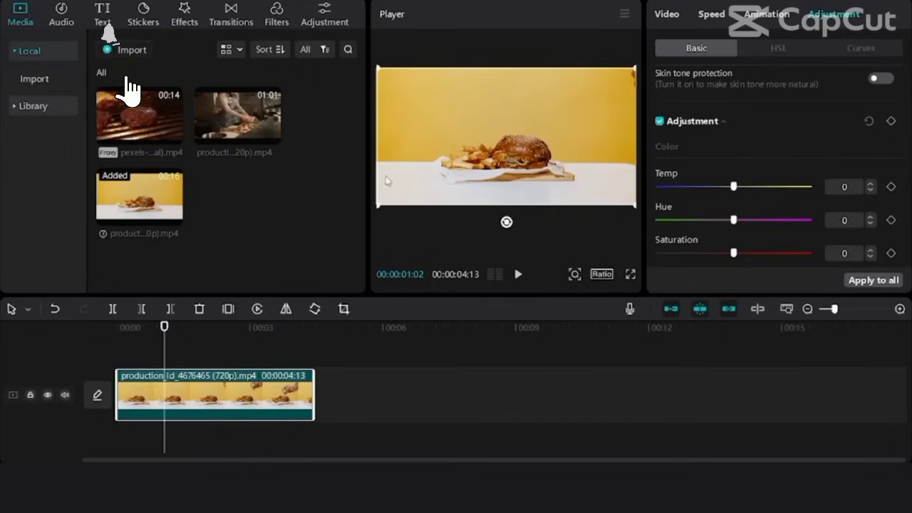
drag(368, 166, 366, 168)
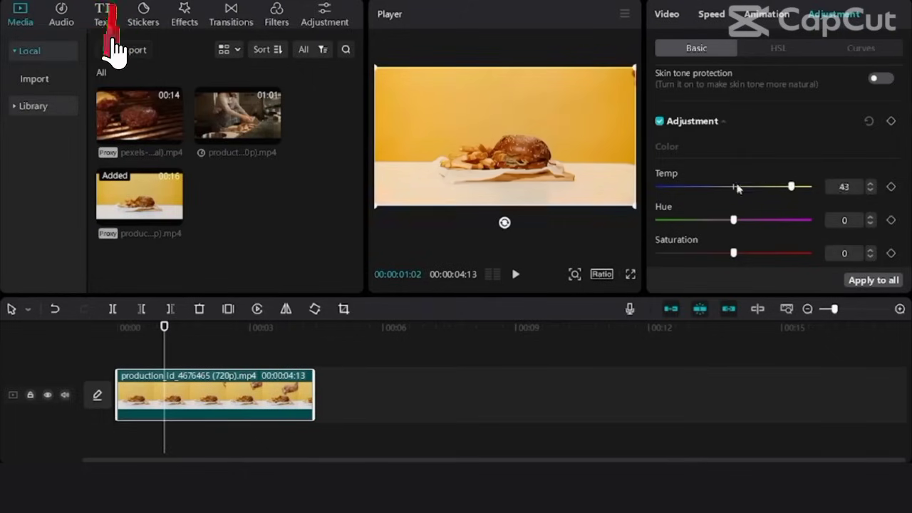
drag(741, 187, 748, 188)
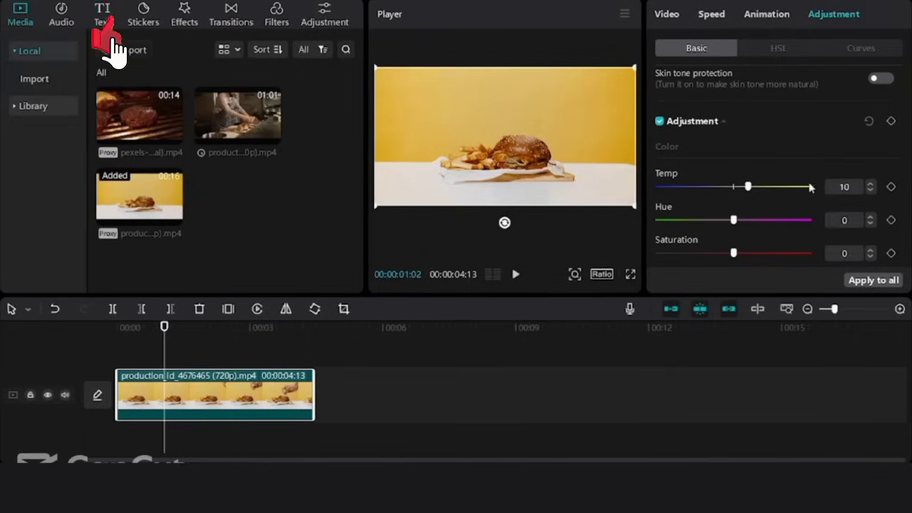
drag(733, 220, 718, 221)
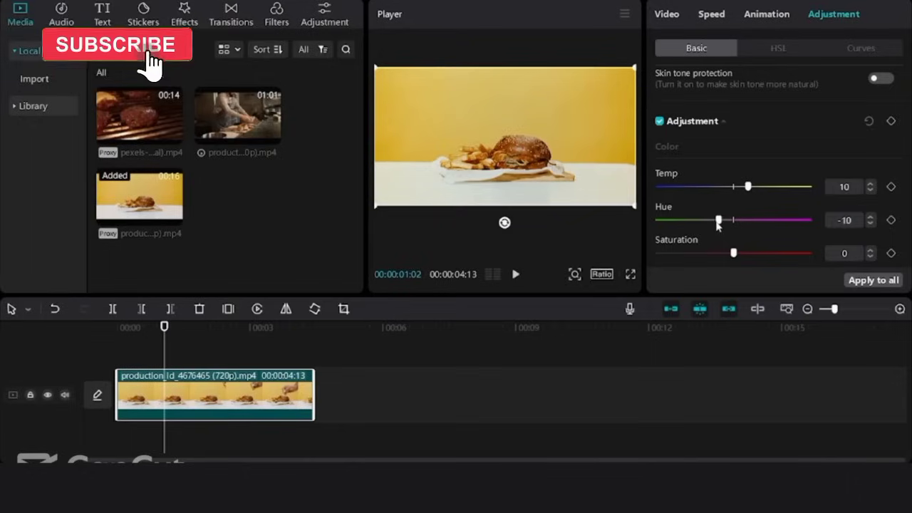
scroll(741, 228, down, 2)
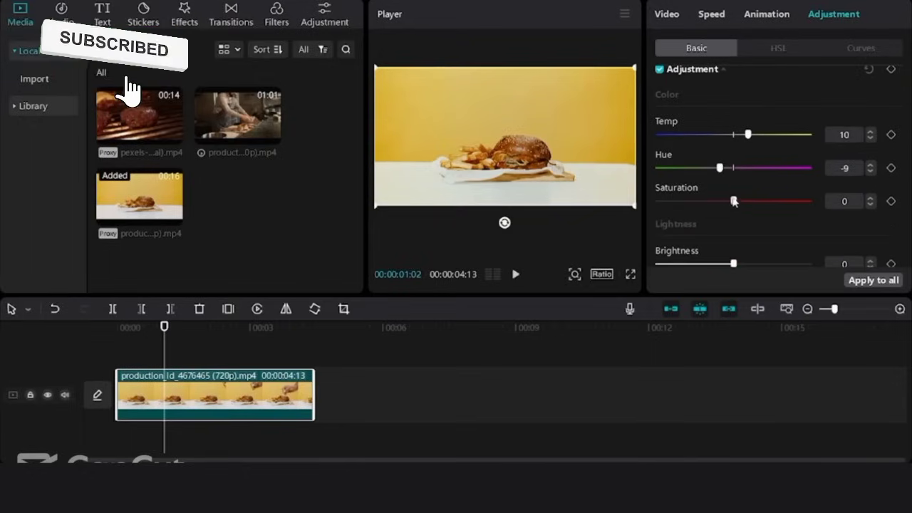
drag(734, 201, 756, 202)
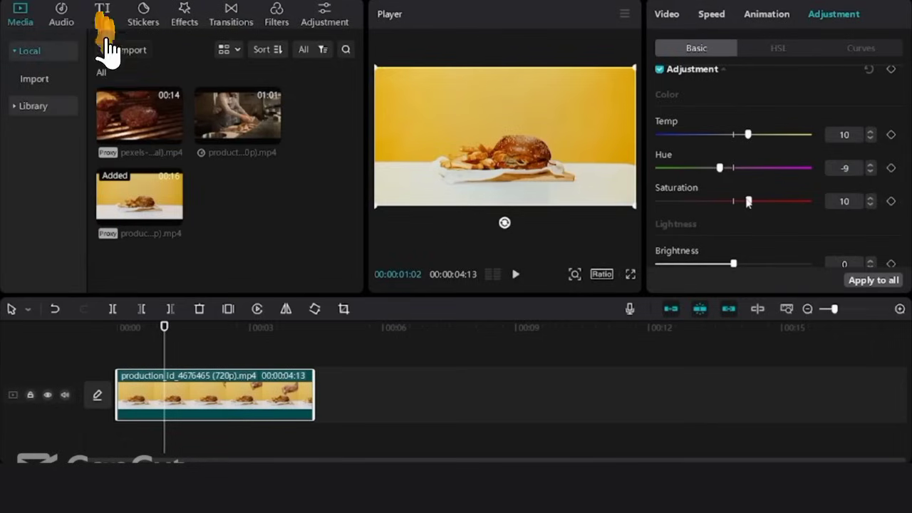
Step: Set the burger-and-fries clip's contrast to 11 and sharpen to 23
scroll(745, 200, down, 4)
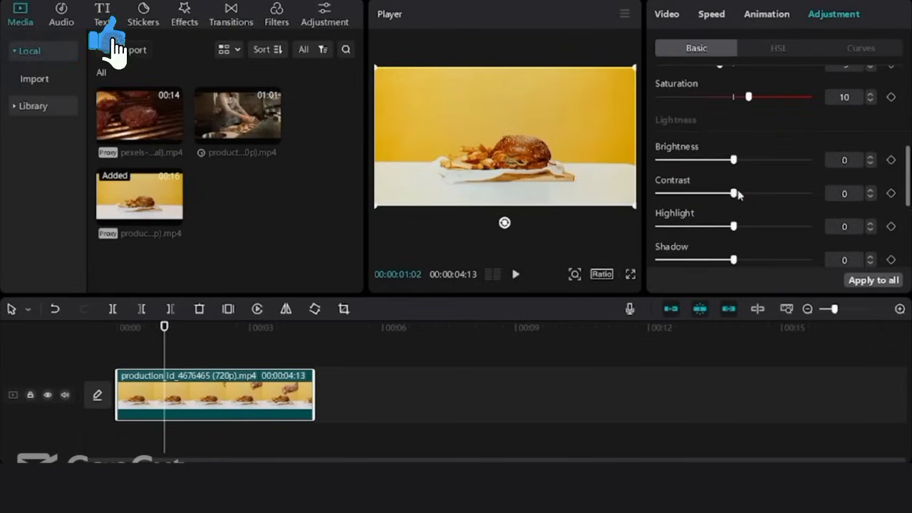
mouse_move(749, 193)
mouse_down()
mouse_move(763, 193)
mouse_move(658, 194)
mouse_move(768, 193)
mouse_move(749, 193)
mouse_up()
scroll(751, 192, down, 5)
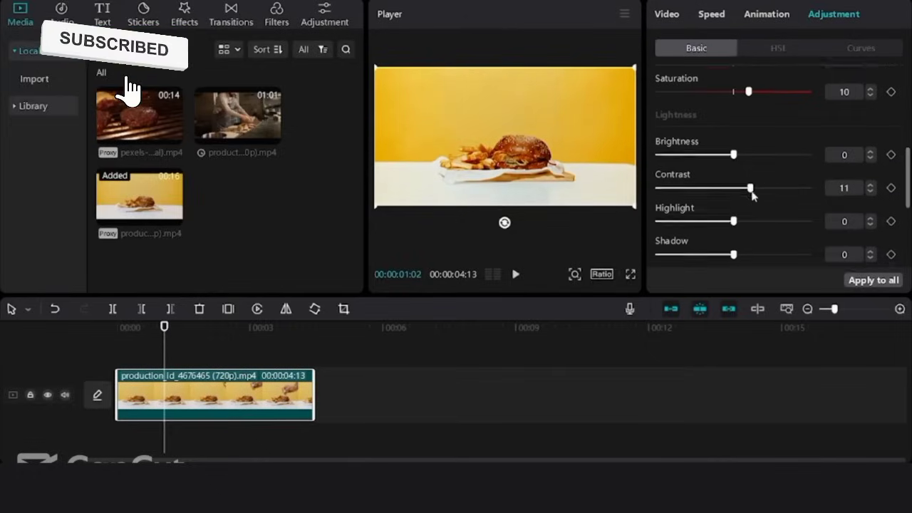
scroll(751, 190, down, 2)
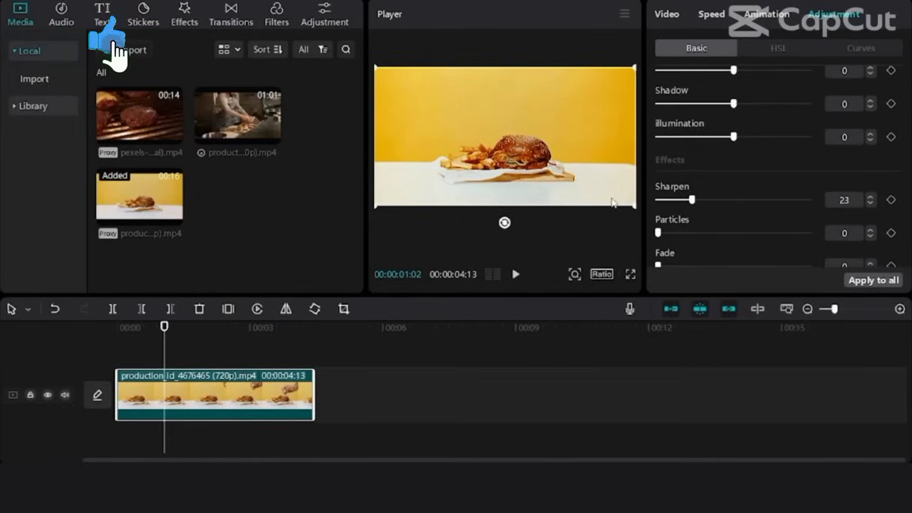
Step: Switch the burger clip's adjustments off and back on to compare the look before and after
scroll(738, 199, up, 8)
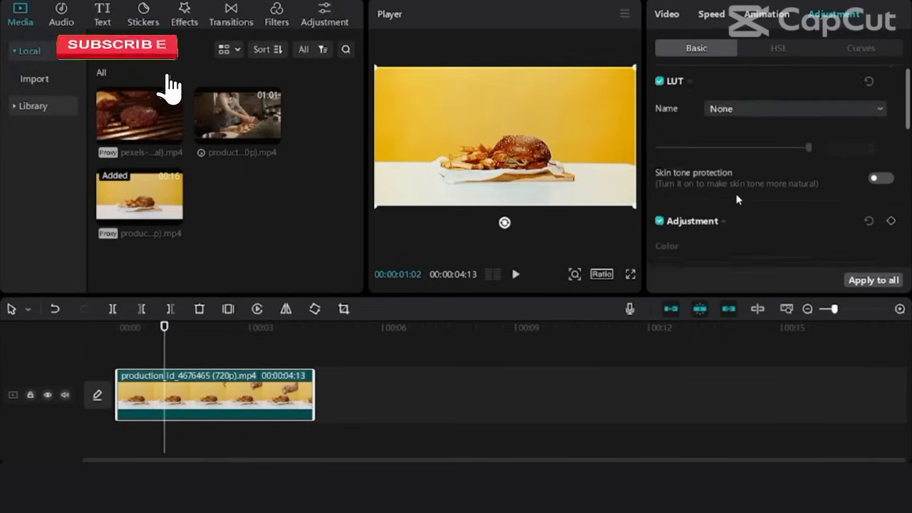
scroll(687, 214, down, 2)
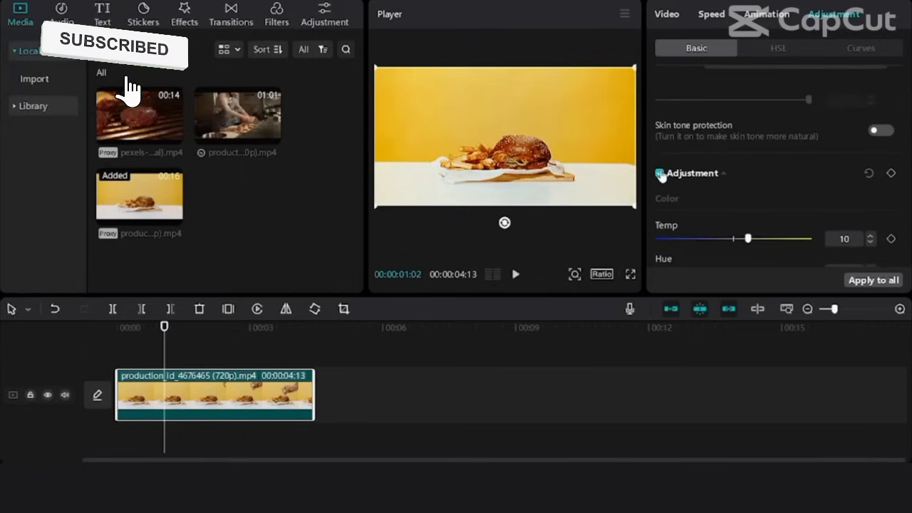
click(660, 173)
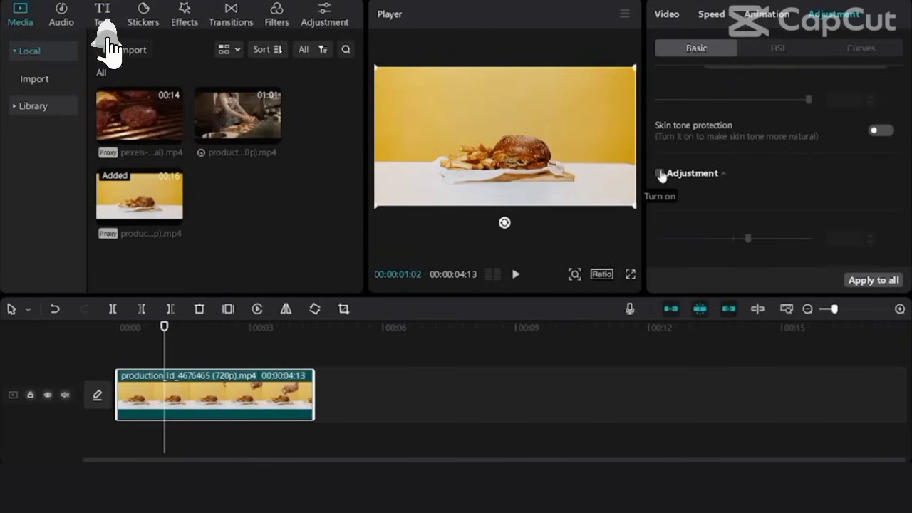
click(661, 174)
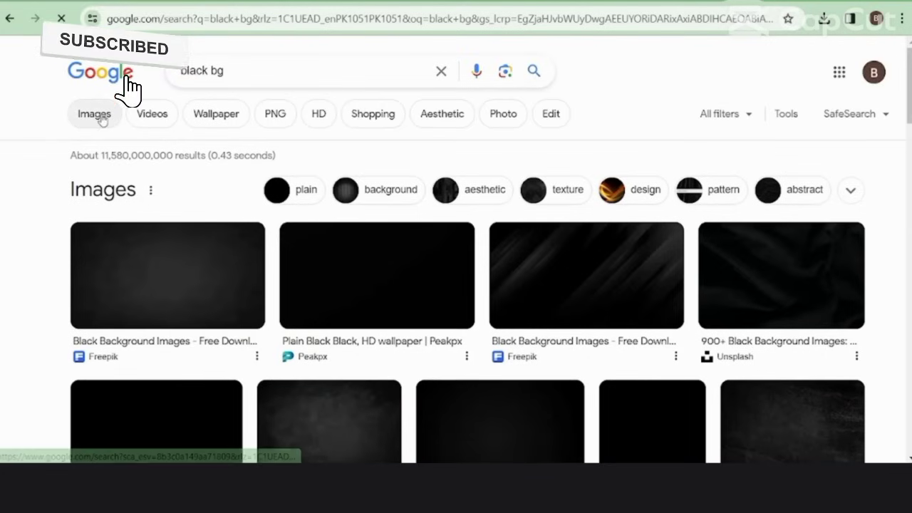
Step: In the browser, open the image results for "black bg" and save Freepik's black painted wall texture to the Desktop
click(102, 120)
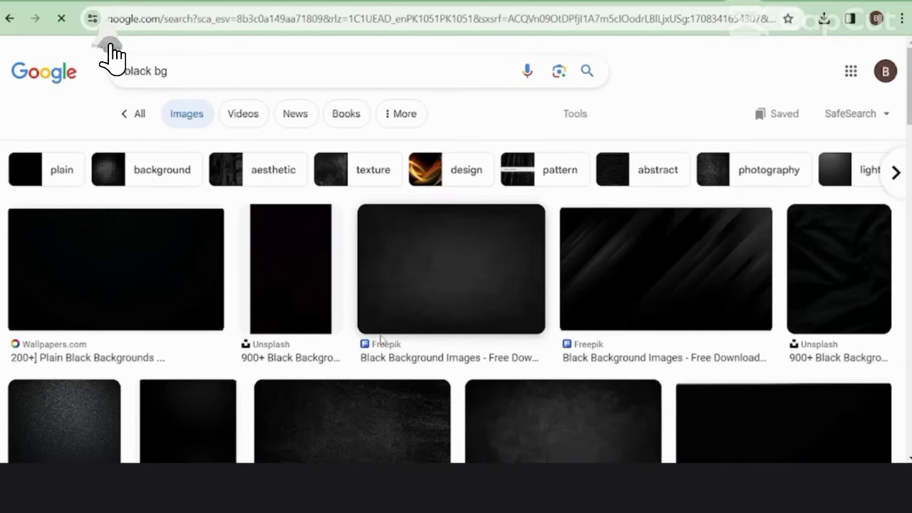
scroll(381, 339, down, 2)
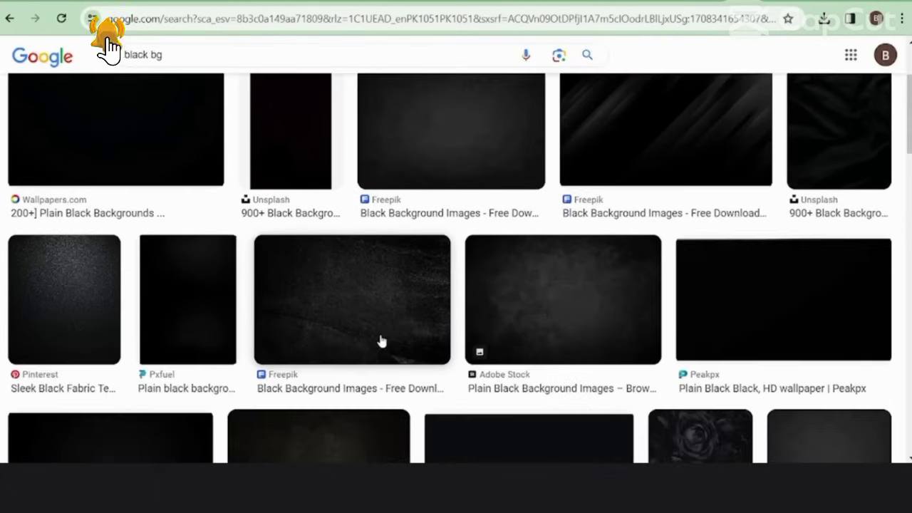
click(340, 311)
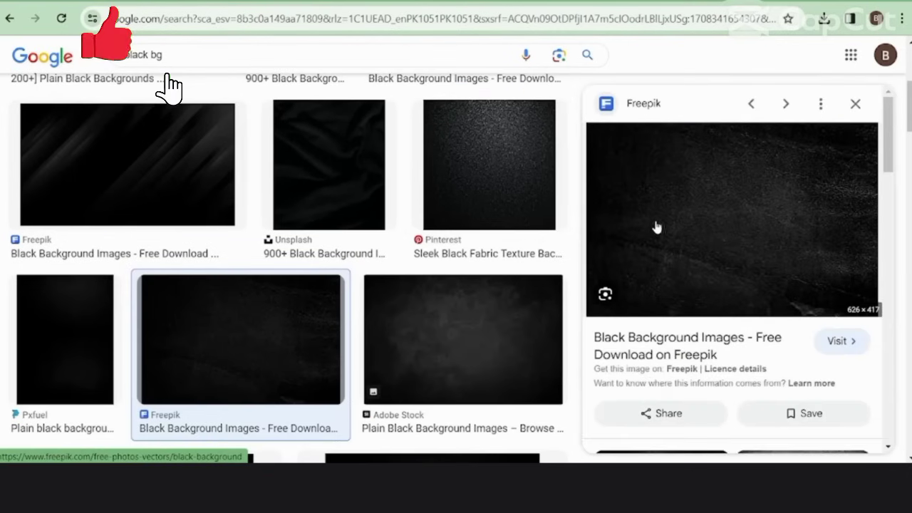
right_click(682, 176)
click(770, 316)
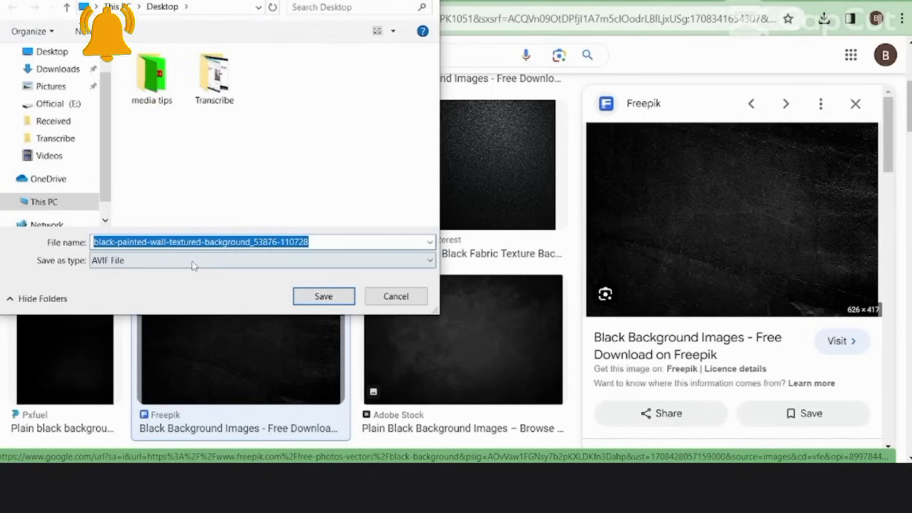
click(324, 296)
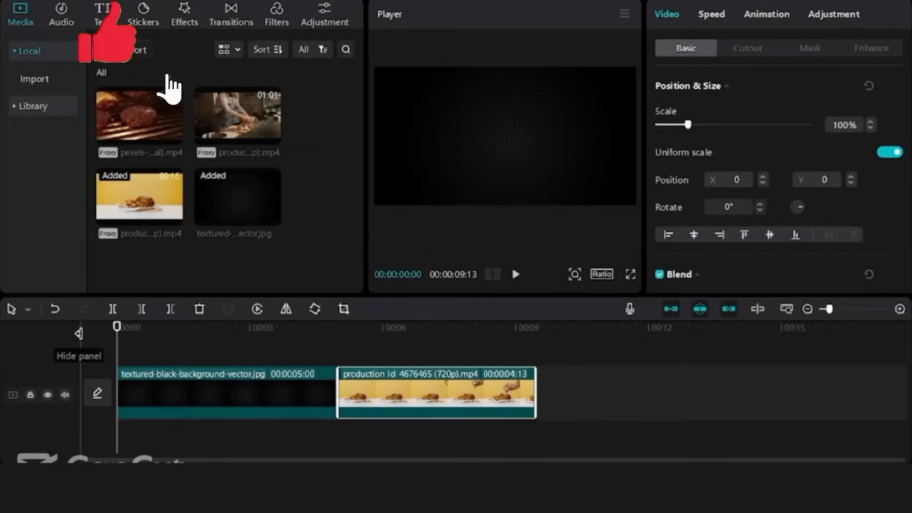
Step: In CapCut, preview the black background clip, split it at 00:00:02:13 and delete the part after the cut
key(space)
key(space)
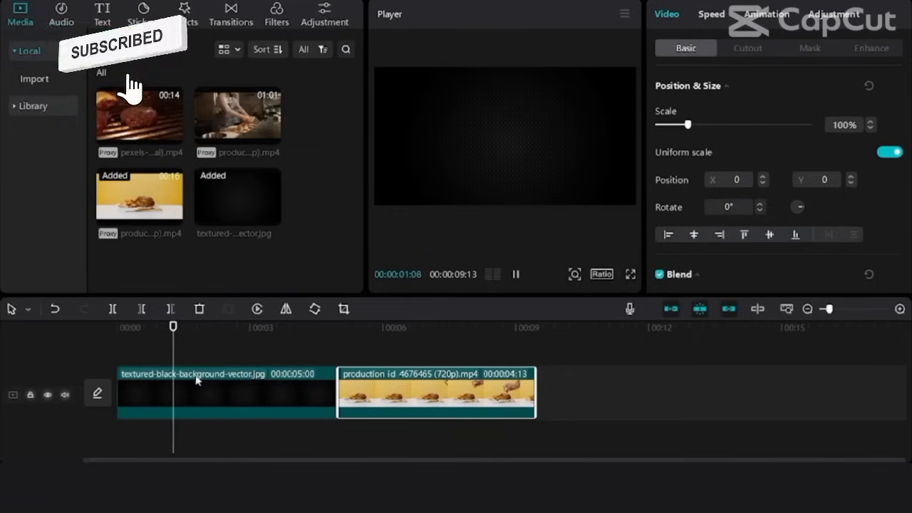
click(251, 392)
click(113, 309)
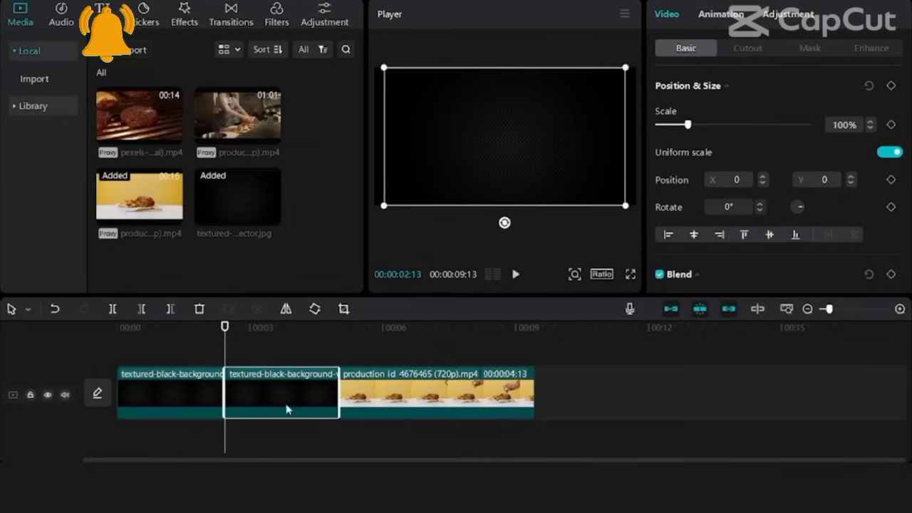
key(Delete)
Step: Place the playhead at 00:00:01:09 and scale the black background clip to 115%
click(152, 339)
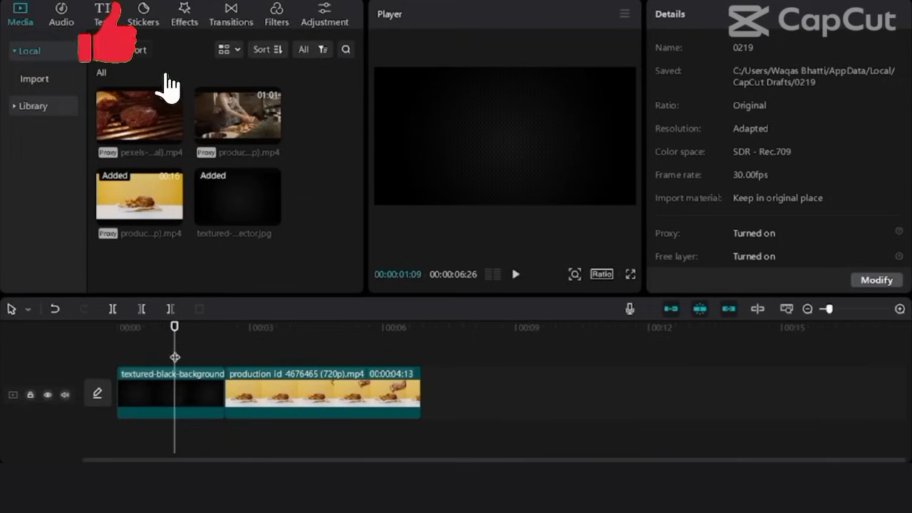
click(179, 401)
drag(687, 126, 692, 127)
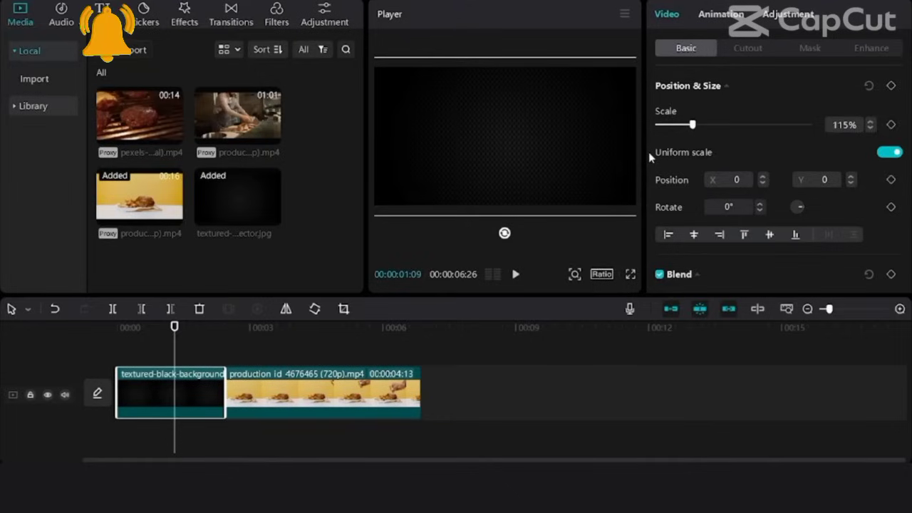
Step: Add a default text clip and move it to the start of the timeline above the black background
click(102, 14)
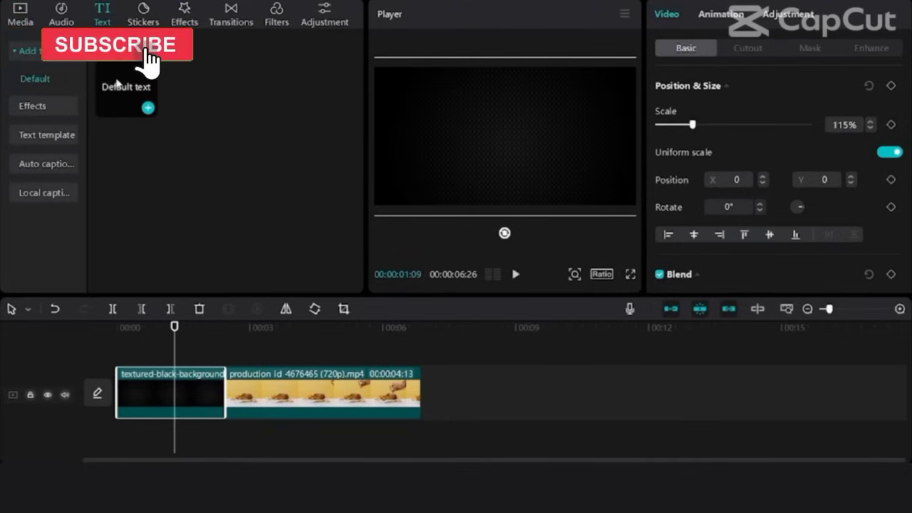
click(147, 108)
drag(223, 373, 165, 376)
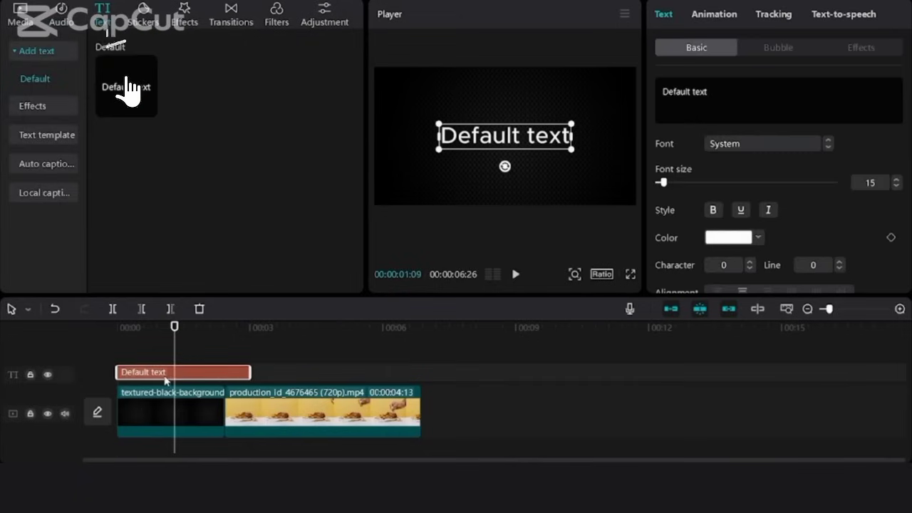
Step: Replace the default text with "are you hungry ?"
double_click(756, 96)
key(ctrl+a)
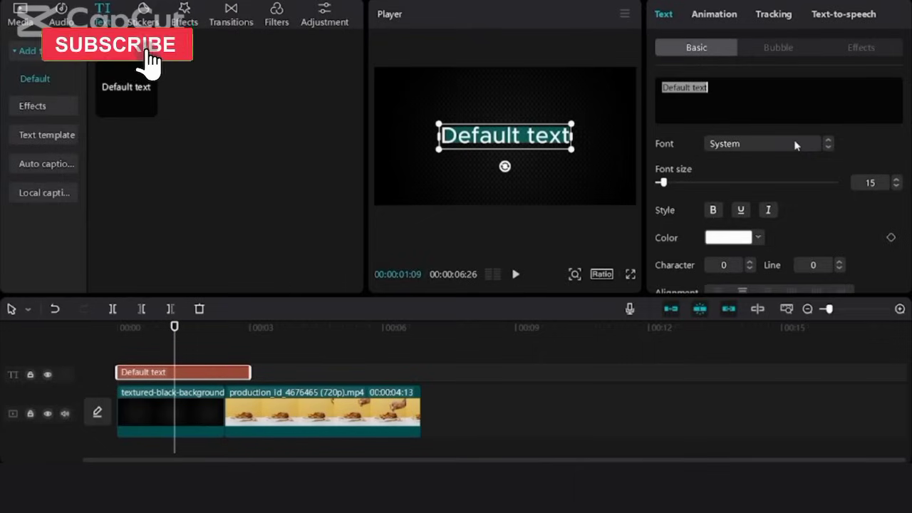
text(are you hungry)
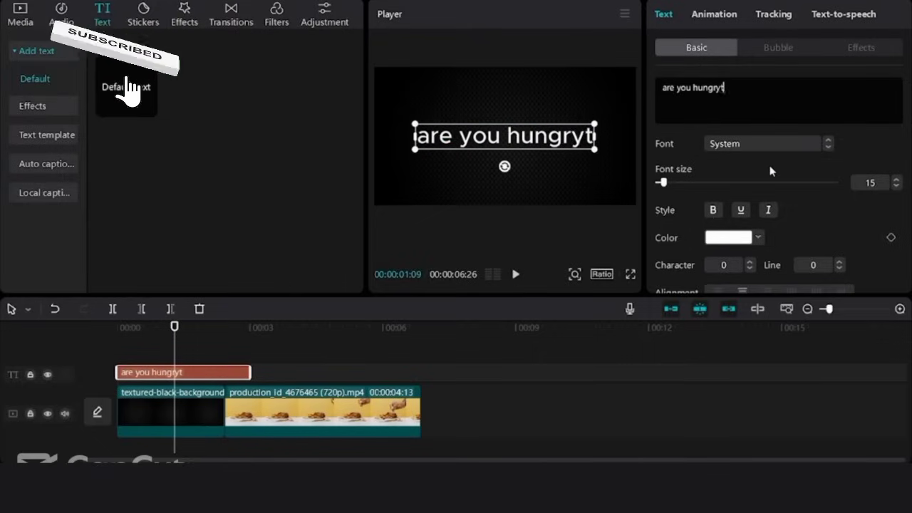
key(BackSpace)
text(y )
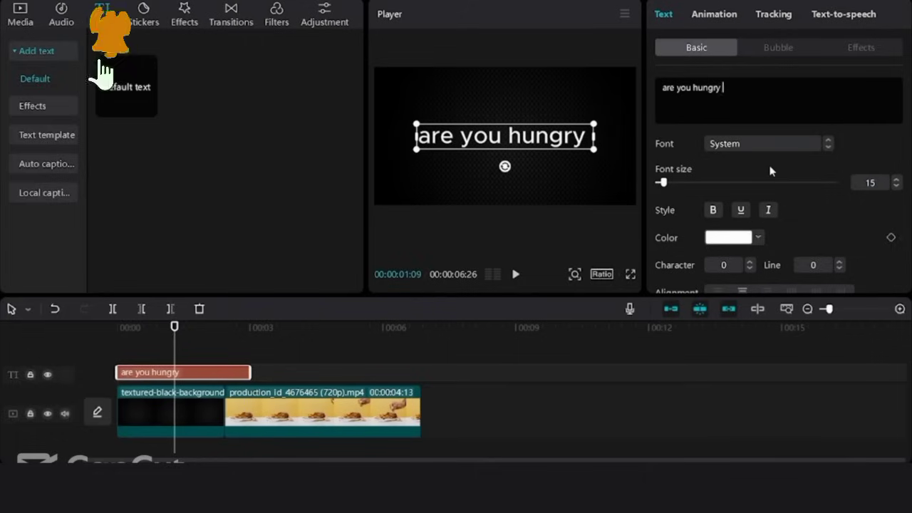
text(?)
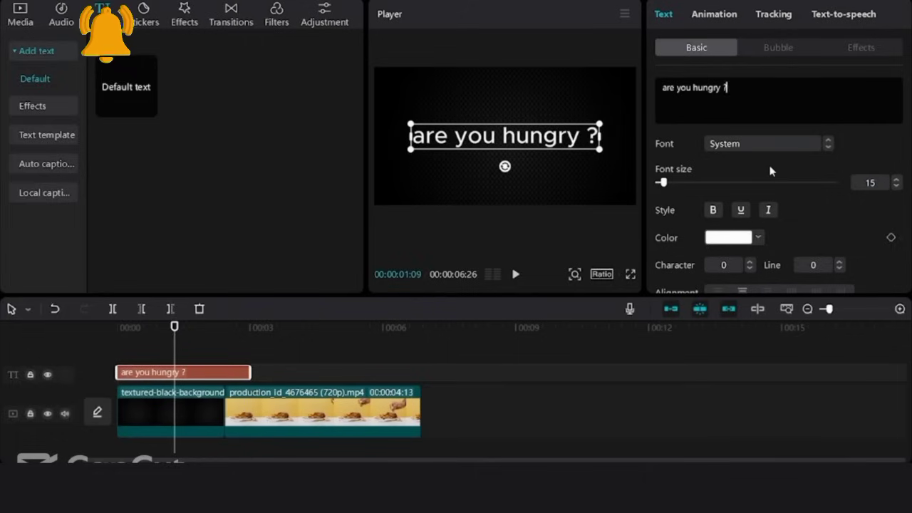
Step: Change the font of the "are you hungry ?" title to Elegant
click(810, 147)
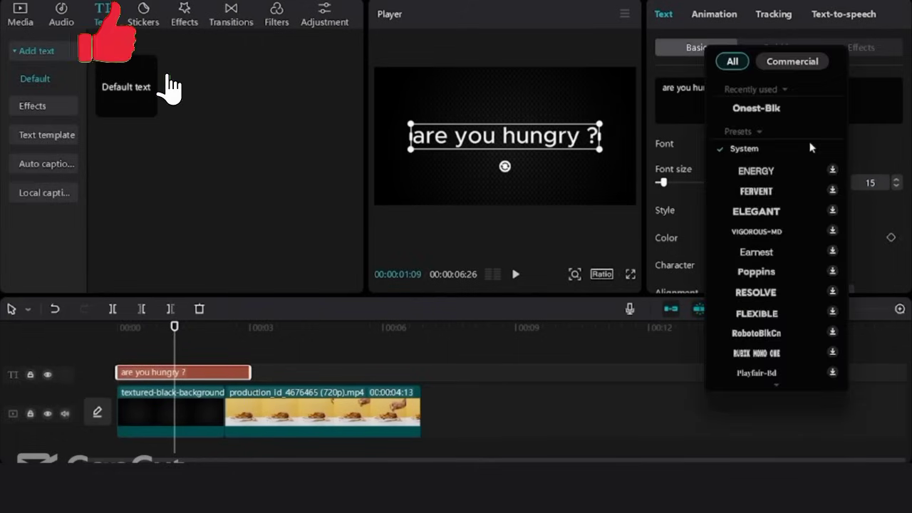
click(780, 211)
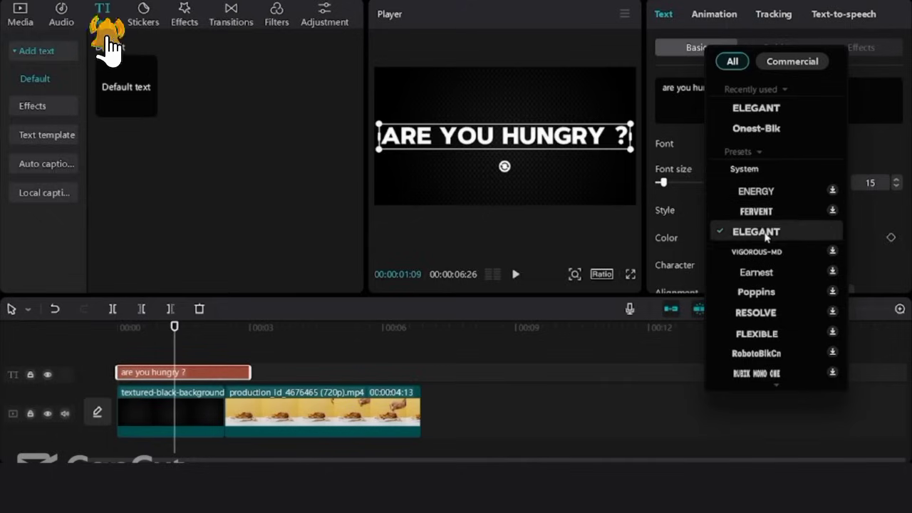
click(766, 235)
Step: Color the title yellow-orange FFBF17, then shrink it slightly and place it in the upper part of the frame
click(739, 242)
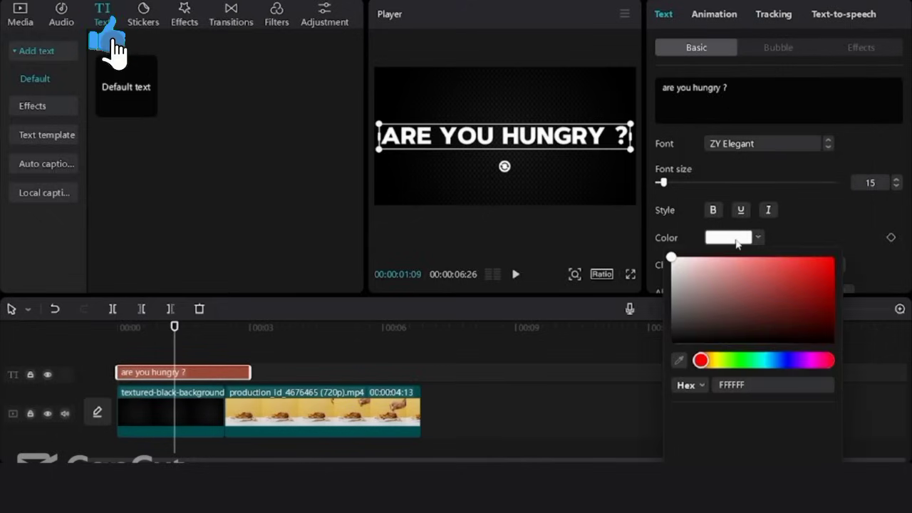
click(777, 435)
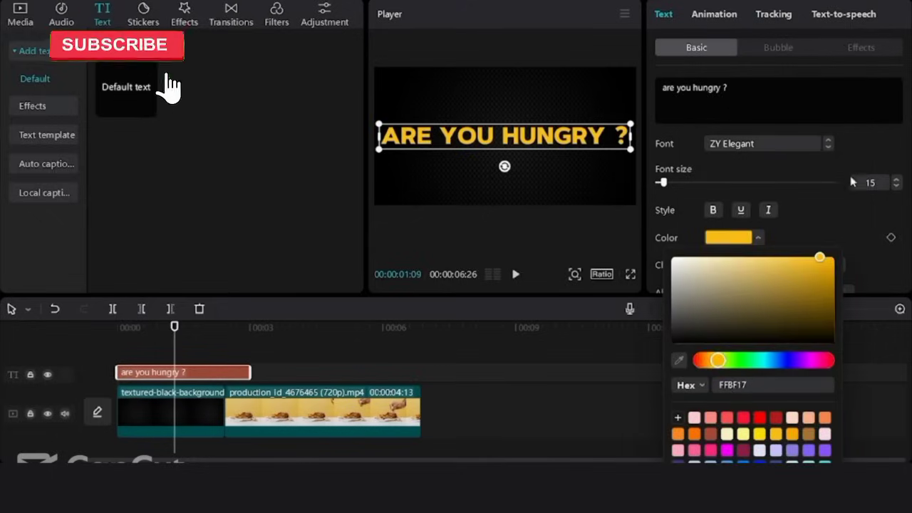
click(644, 285)
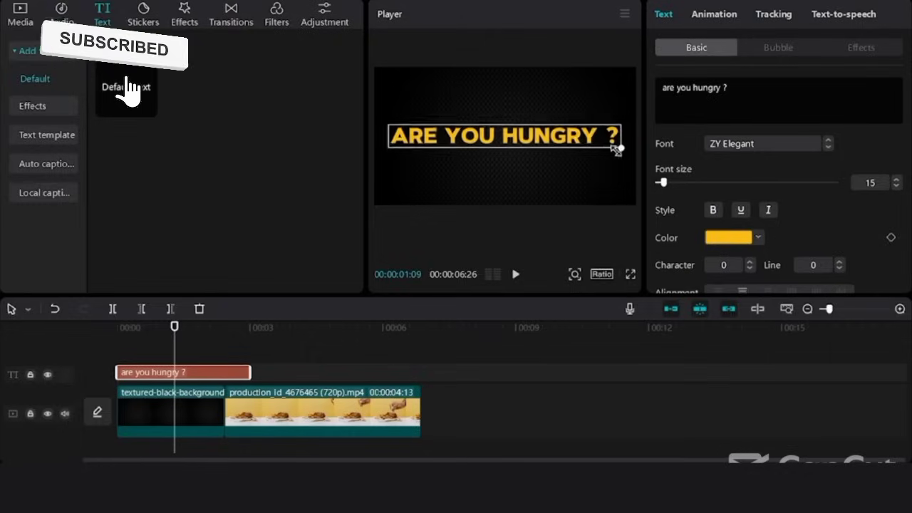
drag(539, 142, 542, 101)
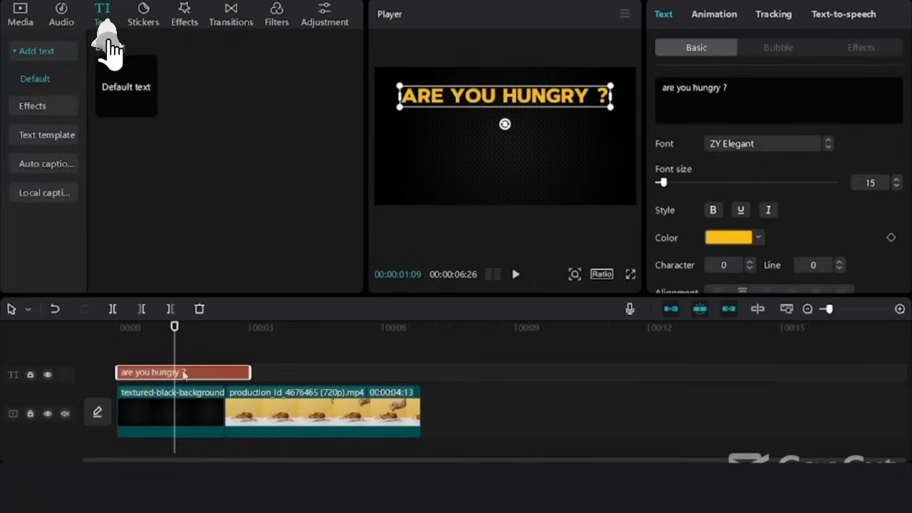
Step: Apply the Flipping in-animation to the title with a 0.8 s duration and preview it from the start
click(714, 15)
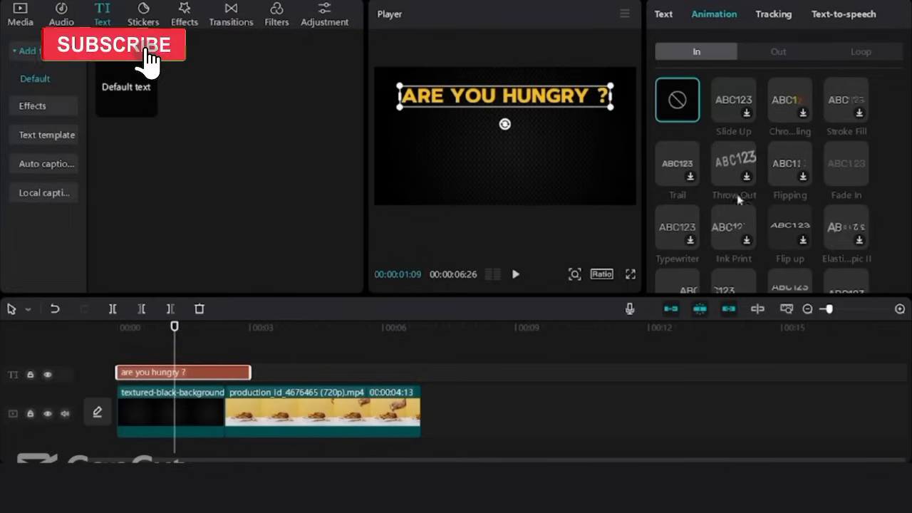
click(790, 163)
drag(141, 331, 89, 330)
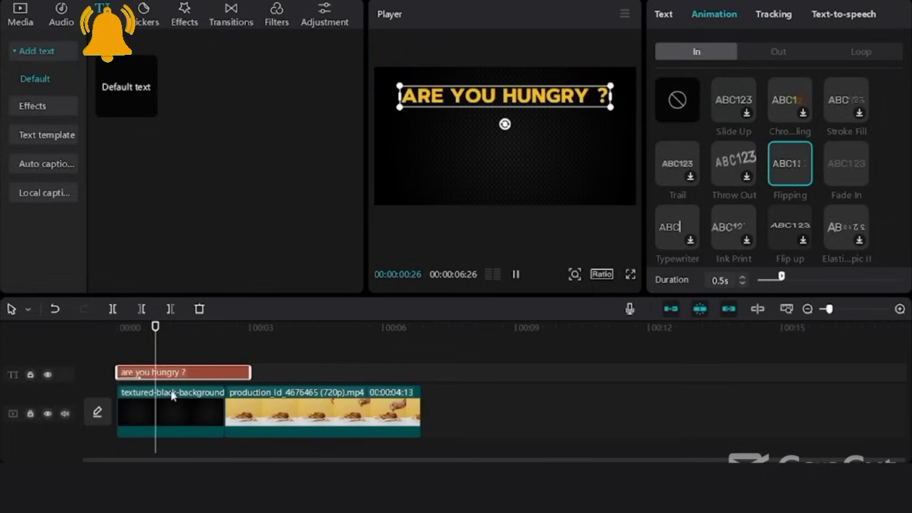
drag(781, 276, 797, 279)
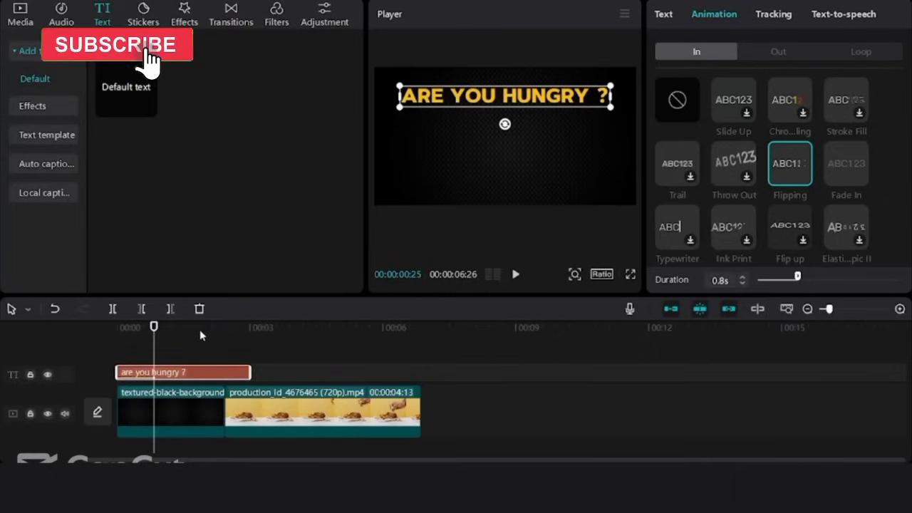
drag(154, 326, 58, 321)
key(space)
key(space)
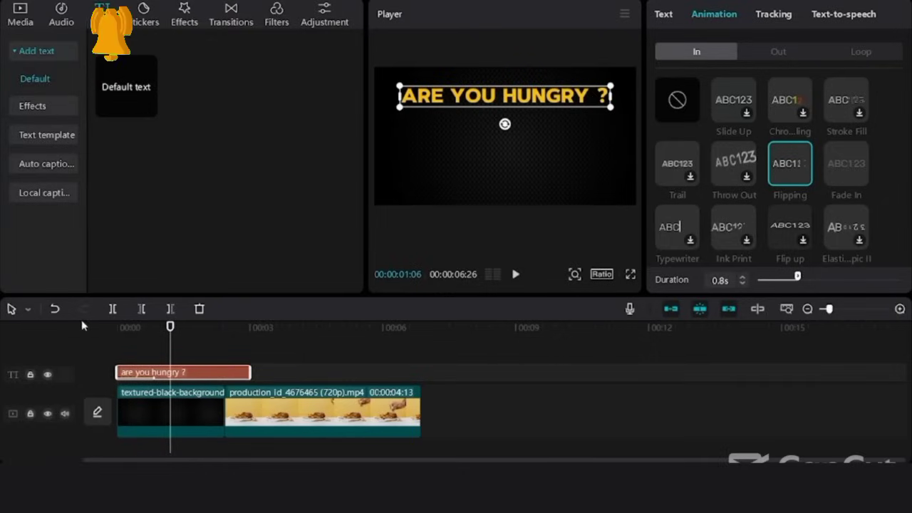
Step: Add a second default text clip and replace its text with "let's eat something"
click(147, 108)
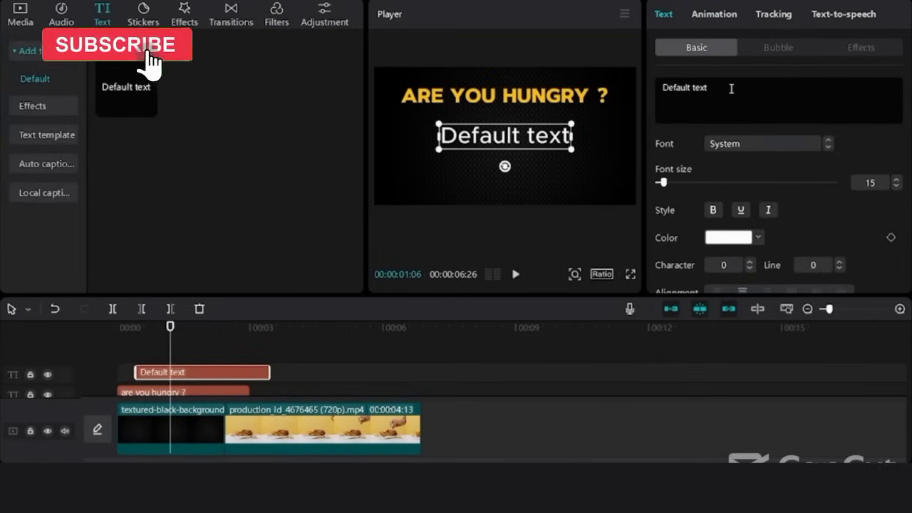
key(ctrl+a)
text(let)
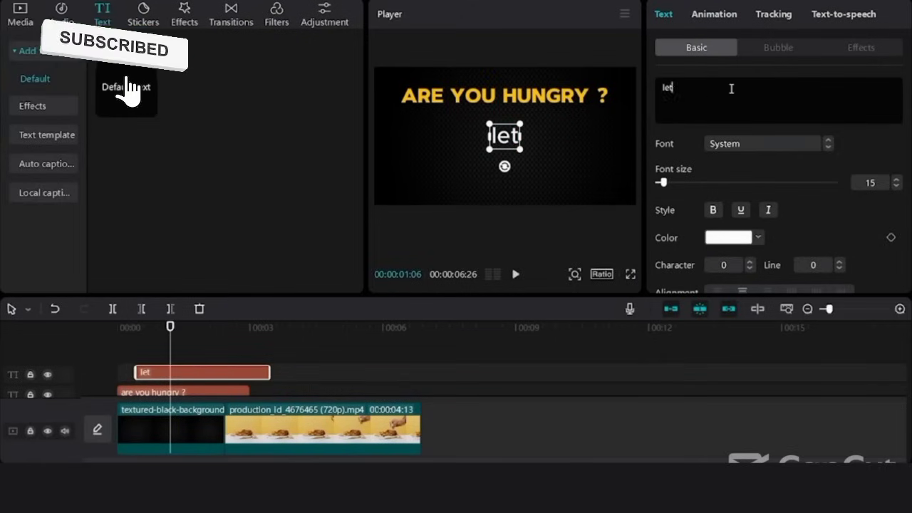
text(;)
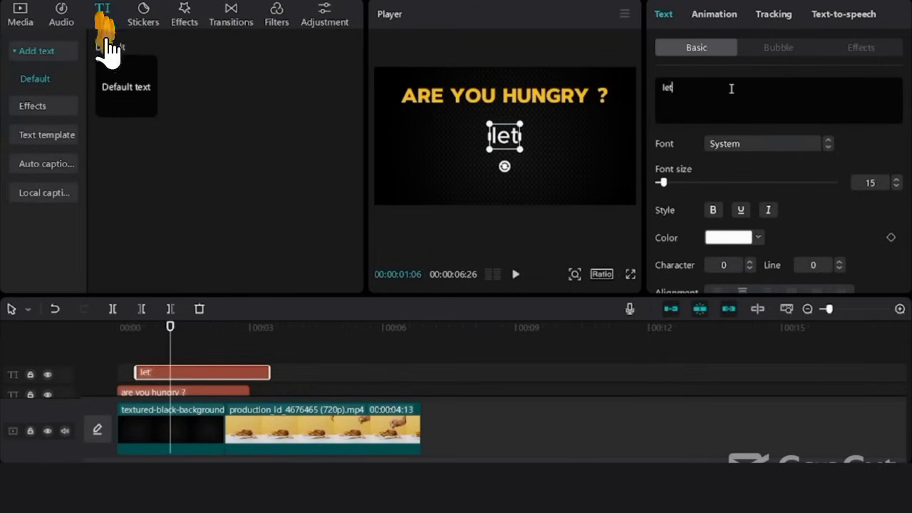
text(s eat something)
Step: Set the "let's eat something" text to the Staatliches font at font size 11
click(788, 148)
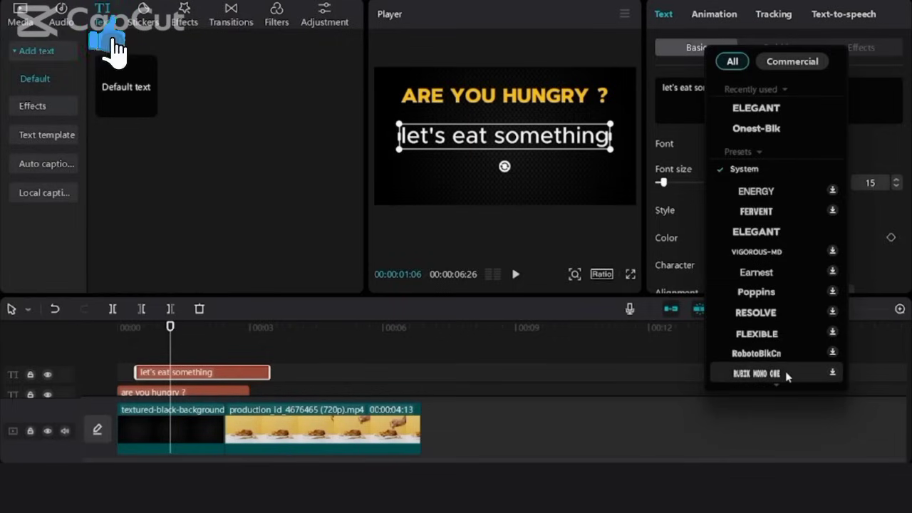
scroll(789, 349, down, 5)
scroll(796, 329, down, 3)
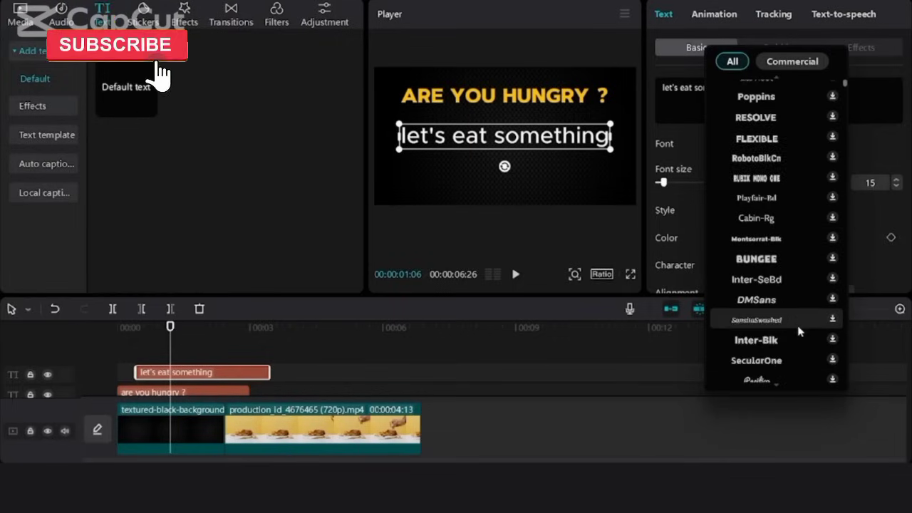
click(796, 316)
click(757, 335)
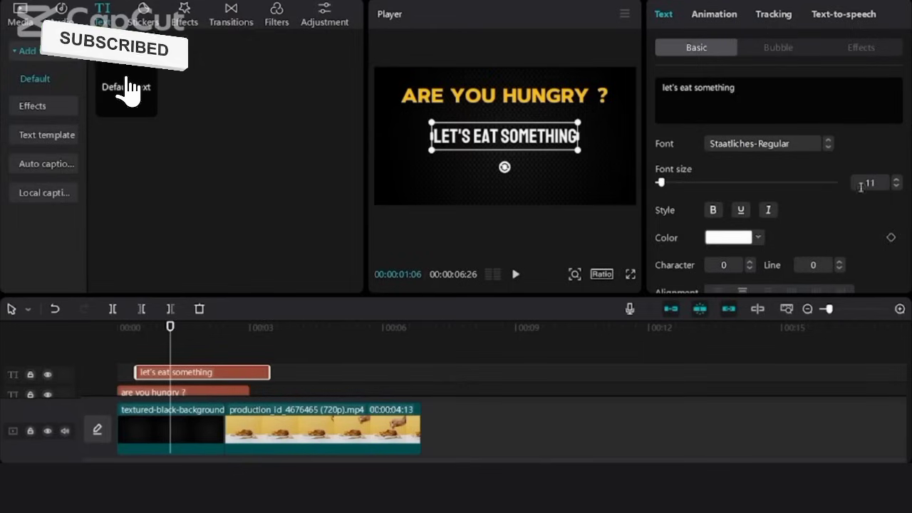
Step: Move "let's eat something" up closer to the title and shift its clip to start just after the title clip's start
drag(526, 144, 526, 137)
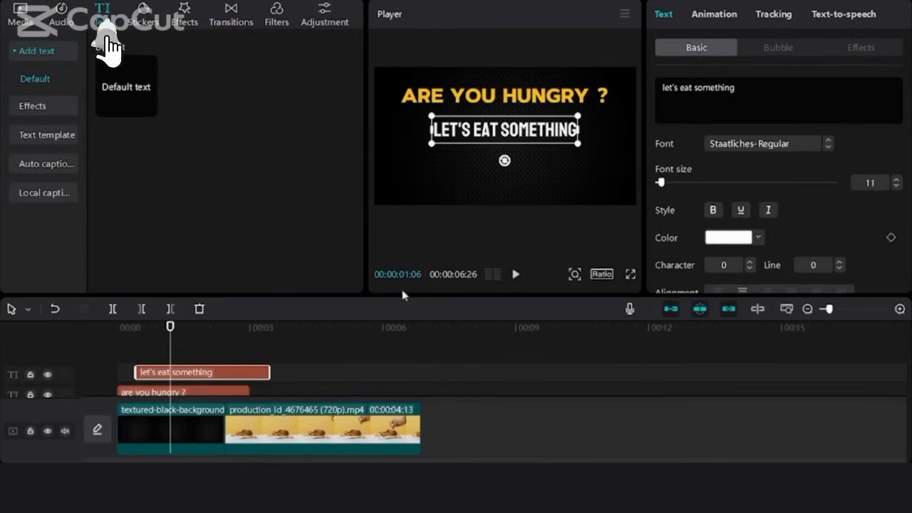
drag(201, 366, 191, 367)
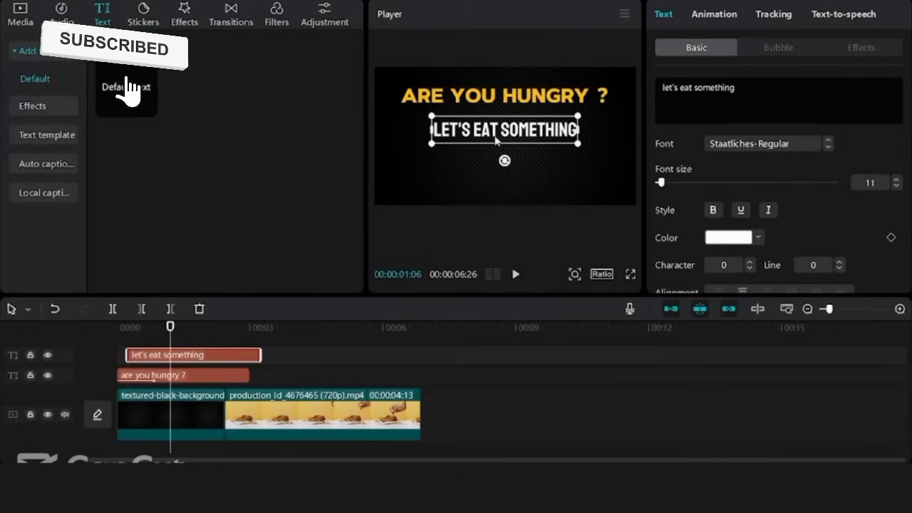
scroll(217, 345, up, 1)
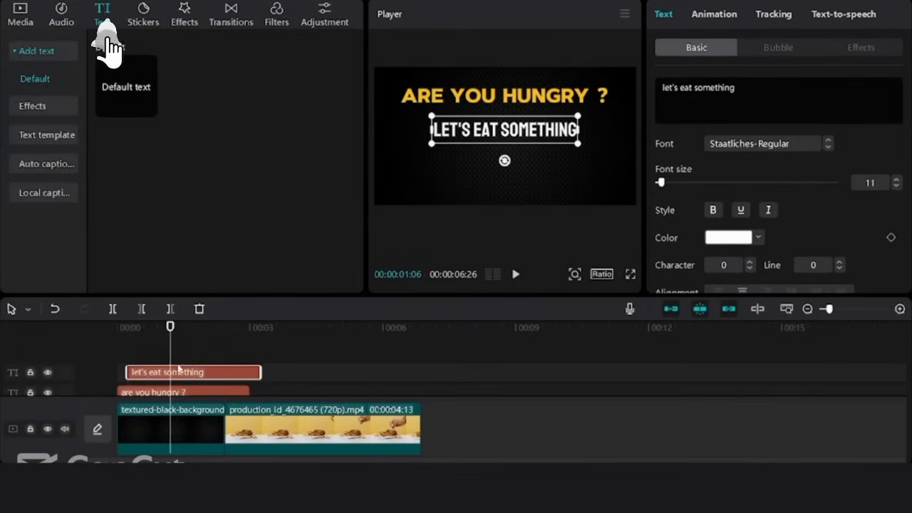
drag(191, 374, 190, 367)
Step: Add a third text clip reading "delicious", starting slightly before the playhead and placed below "let's eat something"
click(148, 108)
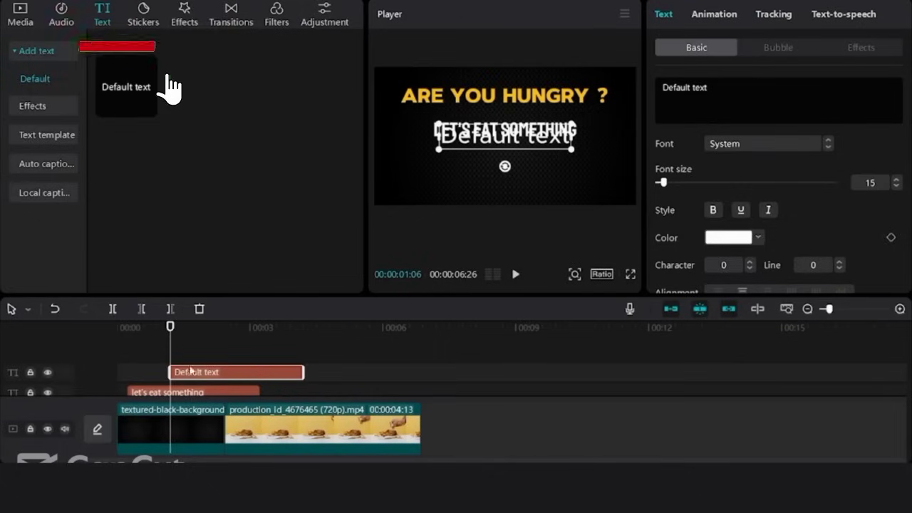
drag(203, 377, 191, 376)
click(770, 94)
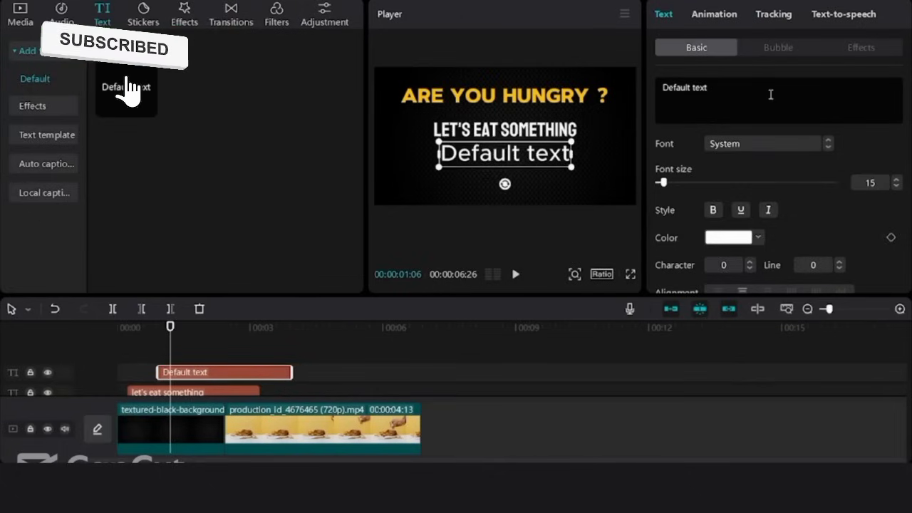
key(ctrl+a)
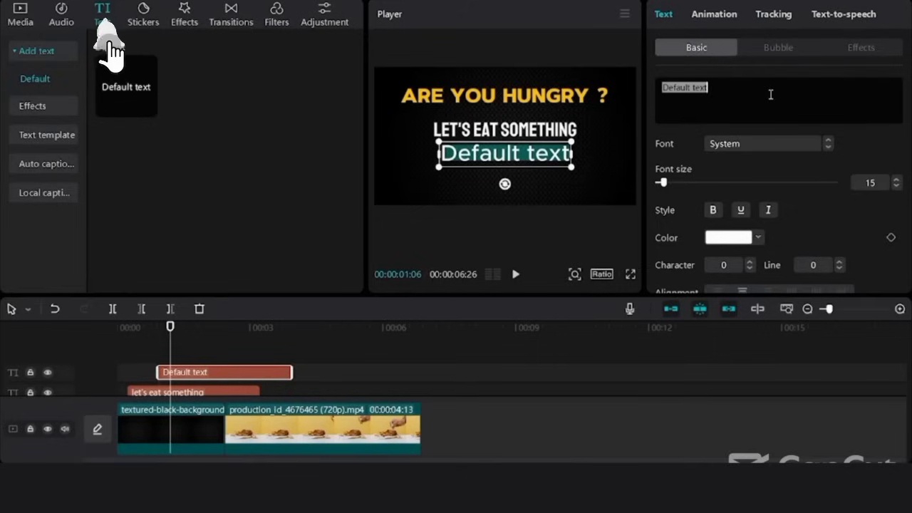
text(delicious)
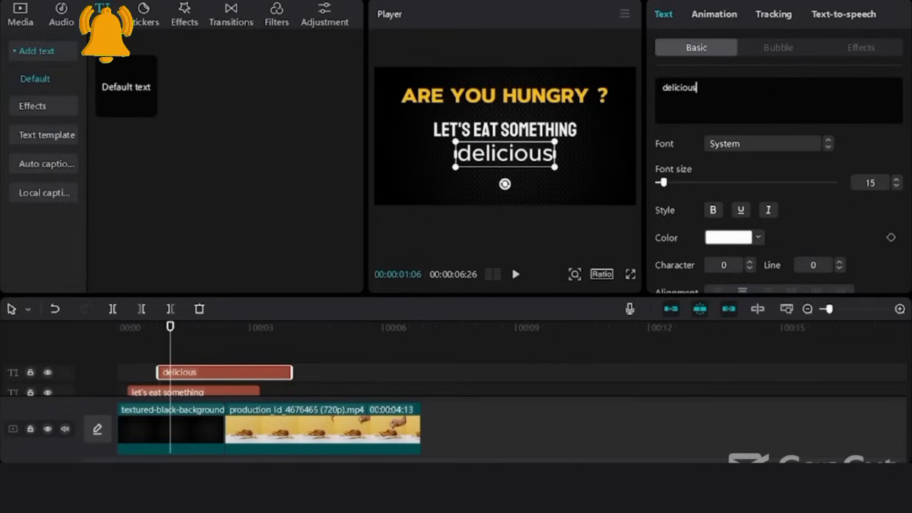
Step: Set the "delicious" text to an enlarged Pacifico font in the color FFBF17
click(762, 143)
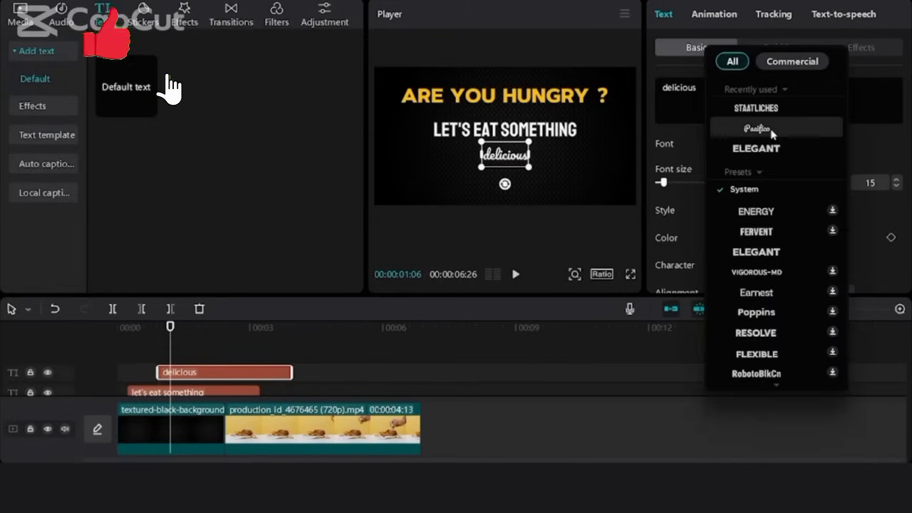
click(757, 129)
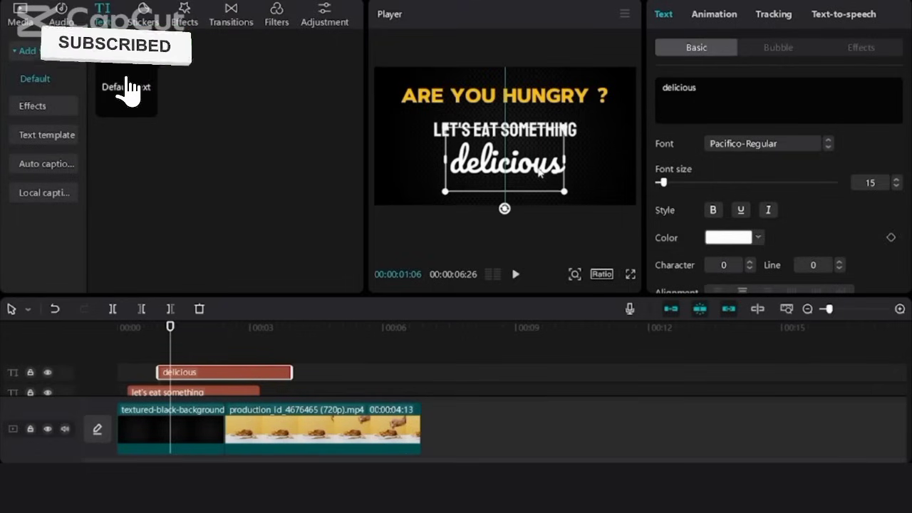
click(758, 237)
text(FFBF17)
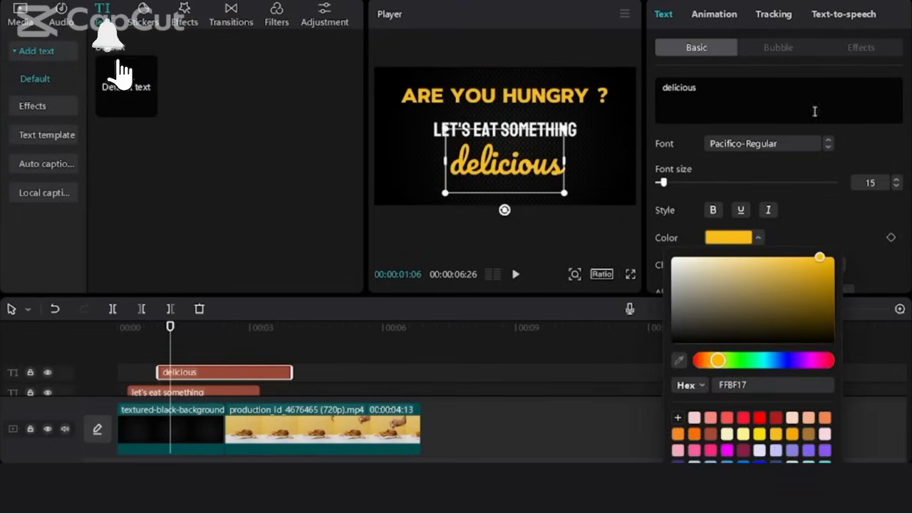
click(875, 123)
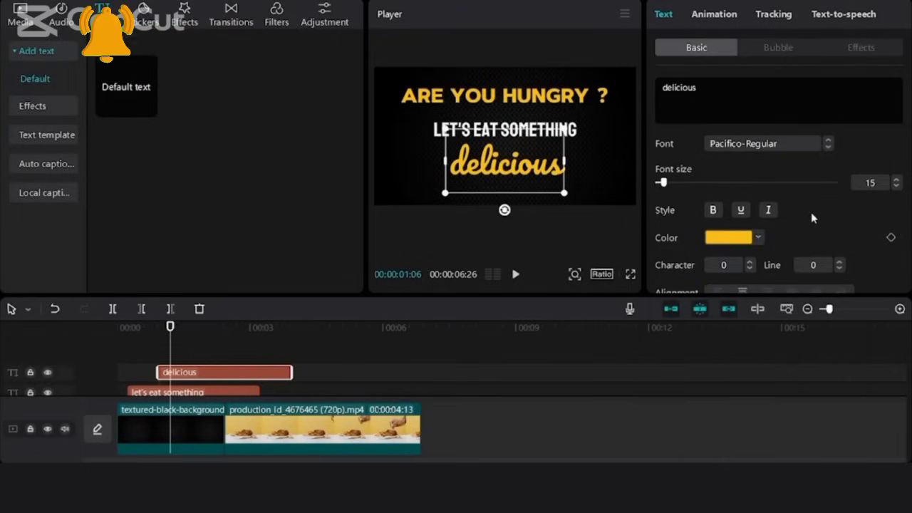
Step: Enable Glow on the "delicious" text and set its intensity to 28 and range to 79
scroll(813, 221, down, 6)
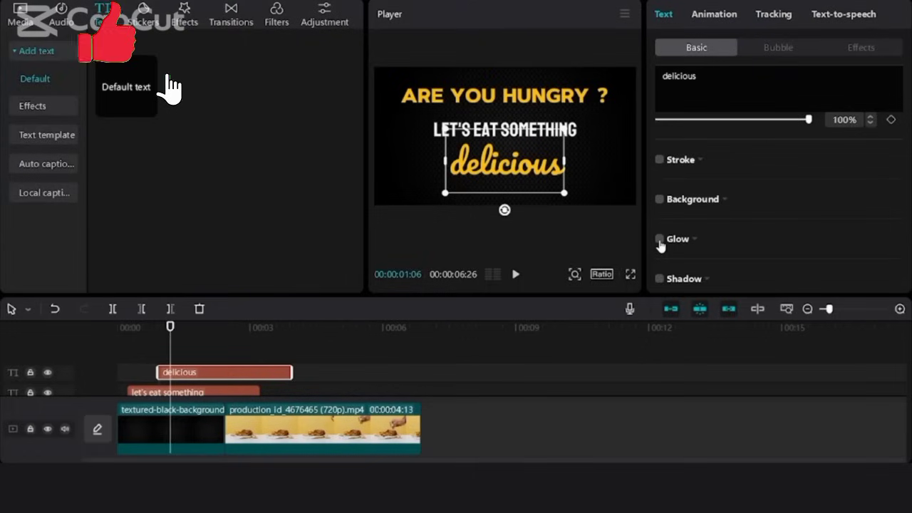
click(659, 240)
scroll(708, 216, down, 2)
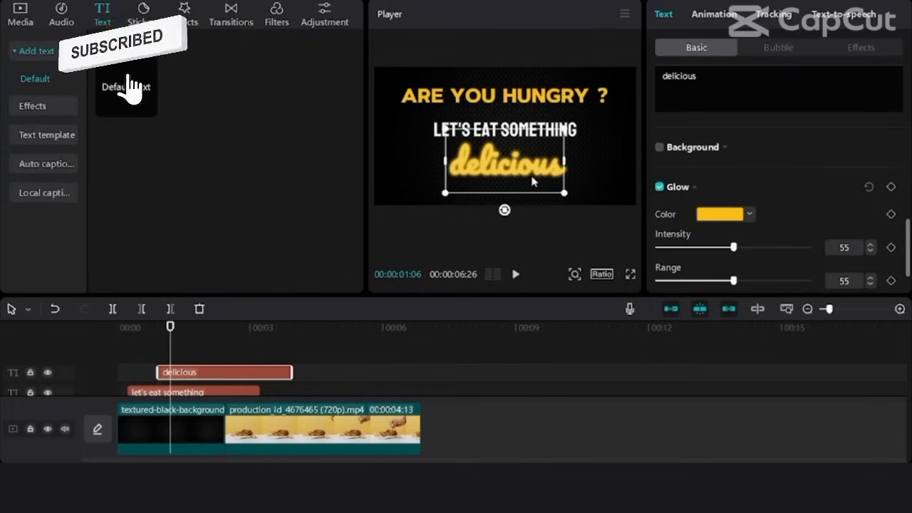
scroll(706, 212, down, 2)
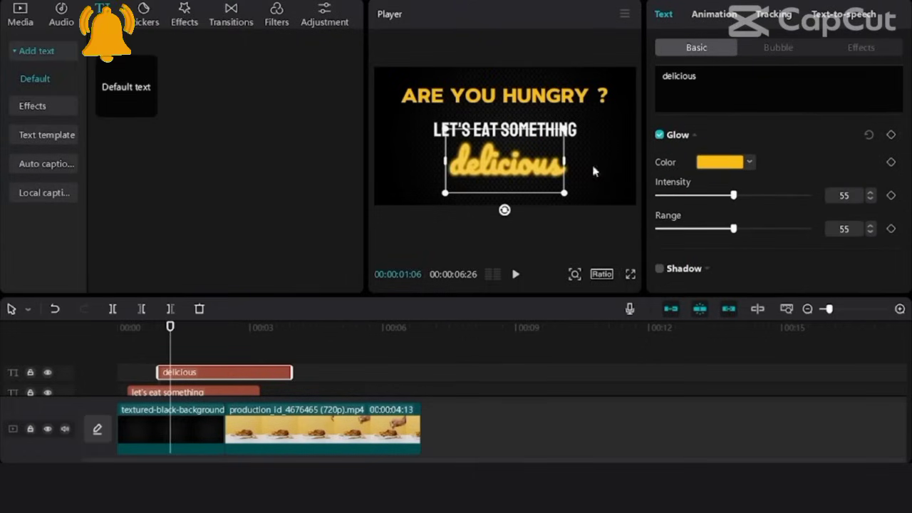
mouse_move(734, 195)
mouse_down()
mouse_move(806, 196)
mouse_move(720, 196)
mouse_move(728, 195)
mouse_up()
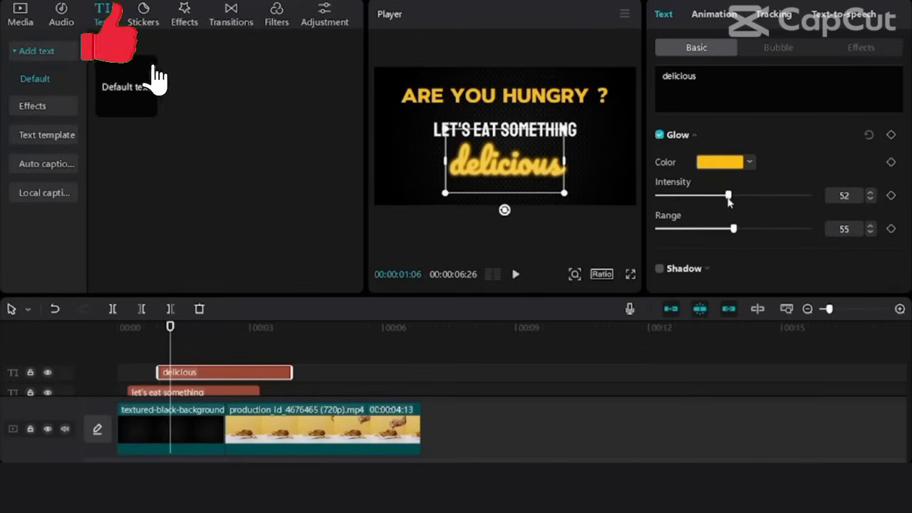
drag(733, 228, 760, 229)
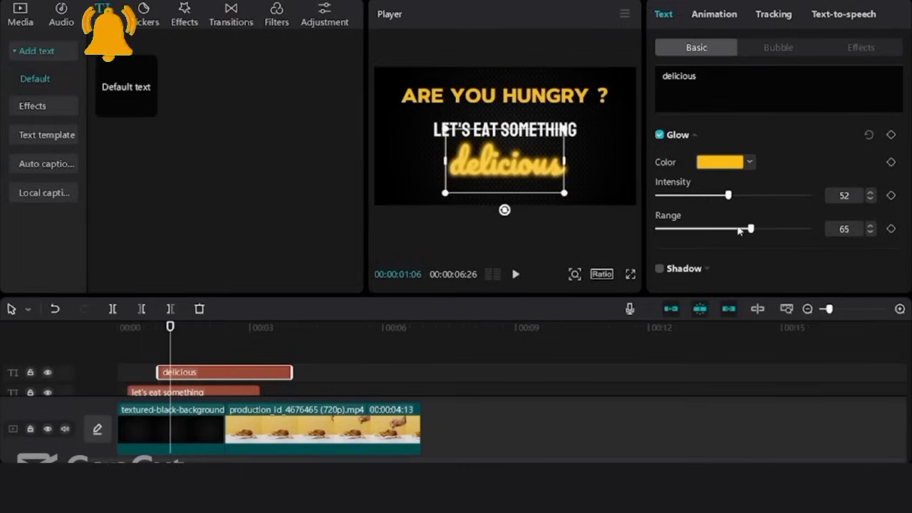
drag(729, 200, 689, 195)
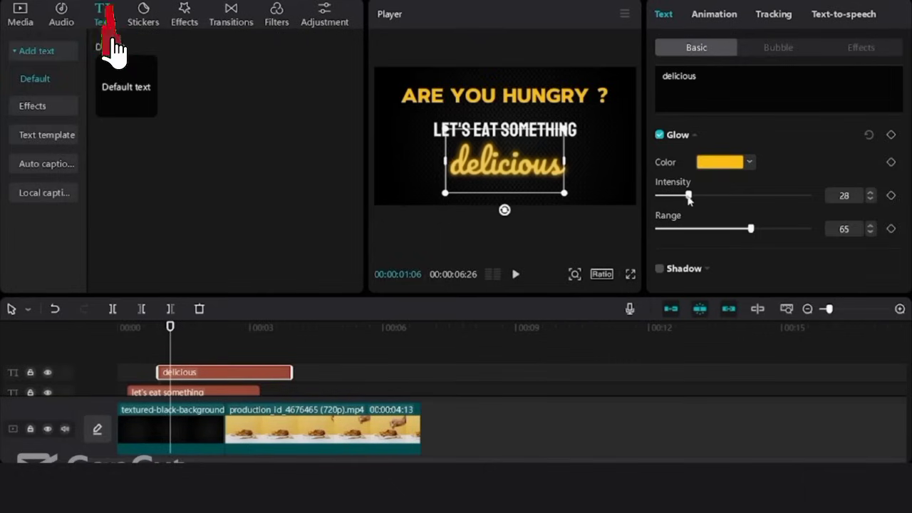
drag(750, 229, 775, 229)
Step: Play the intro from the start of the timeline to check the timing of the three text layers
scroll(261, 360, down, 2)
scroll(260, 360, up, 1)
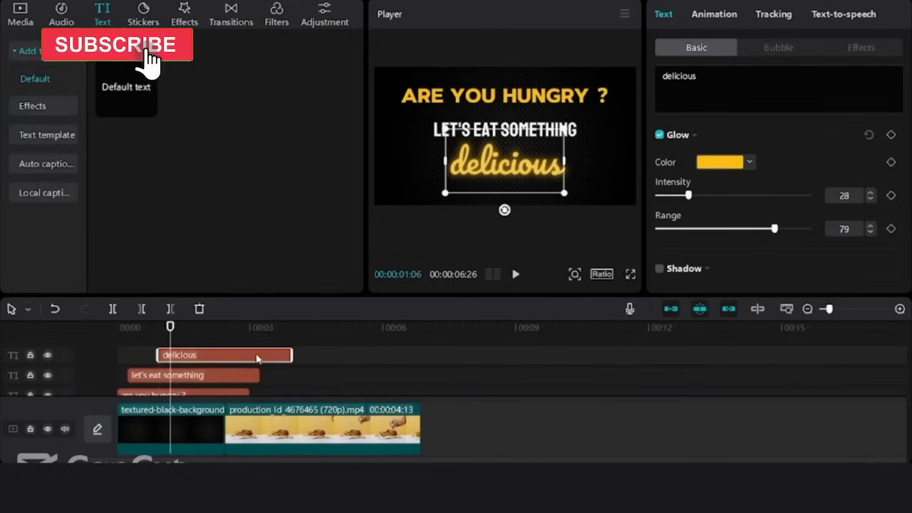
key(space)
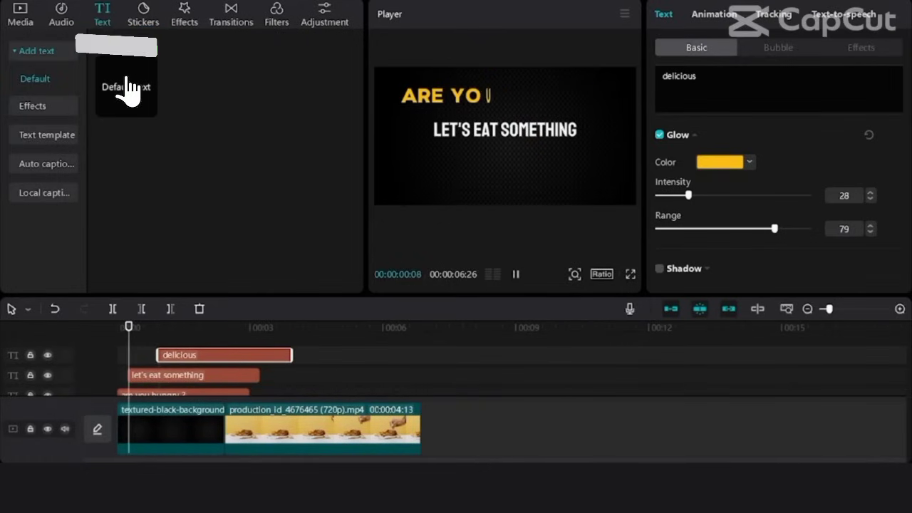
Step: Apply the Trail entrance animation to "let's eat something" and the Chro...ling entrance animation to "delicious"
click(193, 375)
click(714, 13)
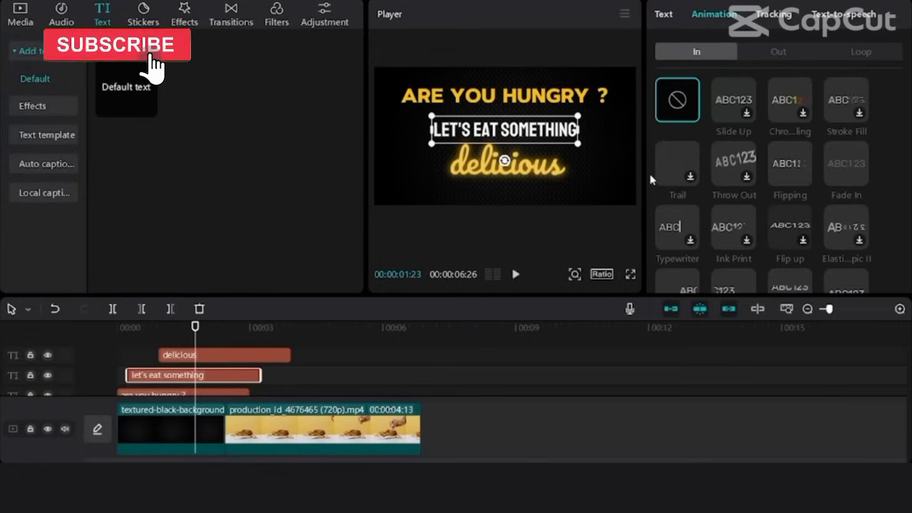
click(674, 166)
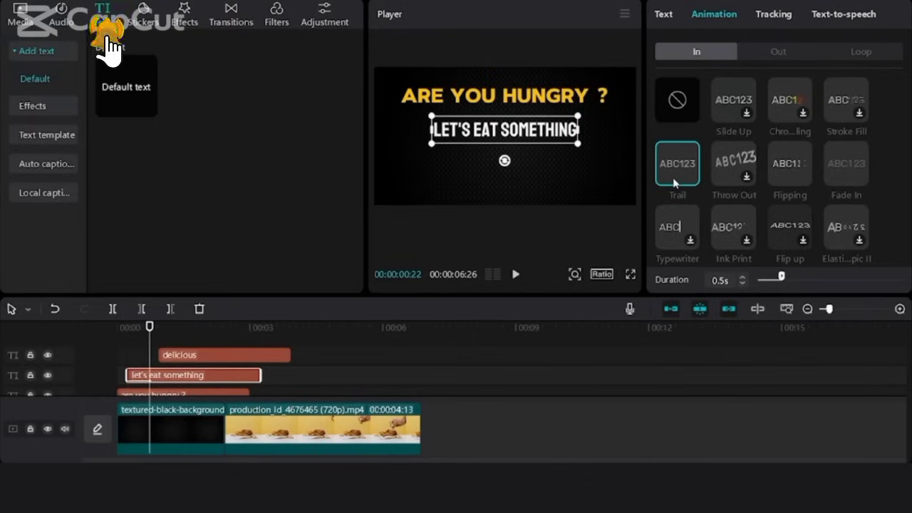
click(784, 110)
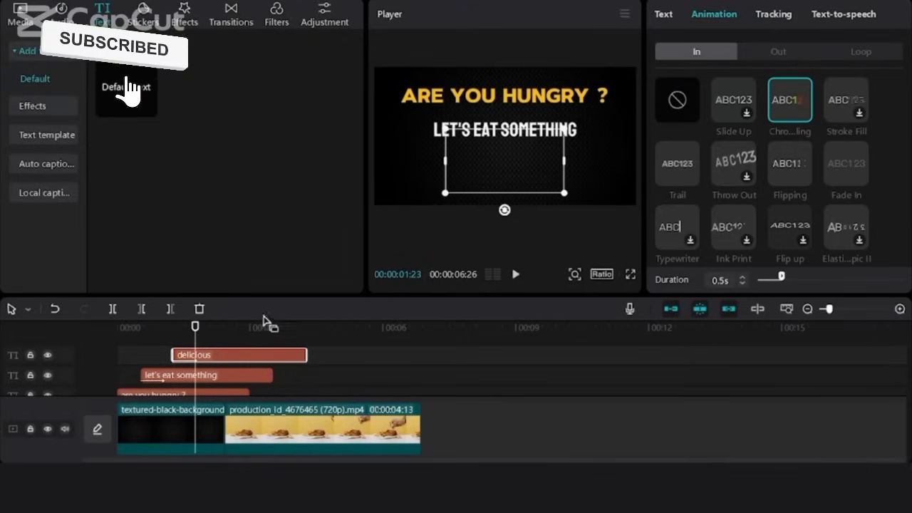
Step: Play the intro from the start of the timeline to check the new text animations
drag(194, 328, 82, 326)
key(space)
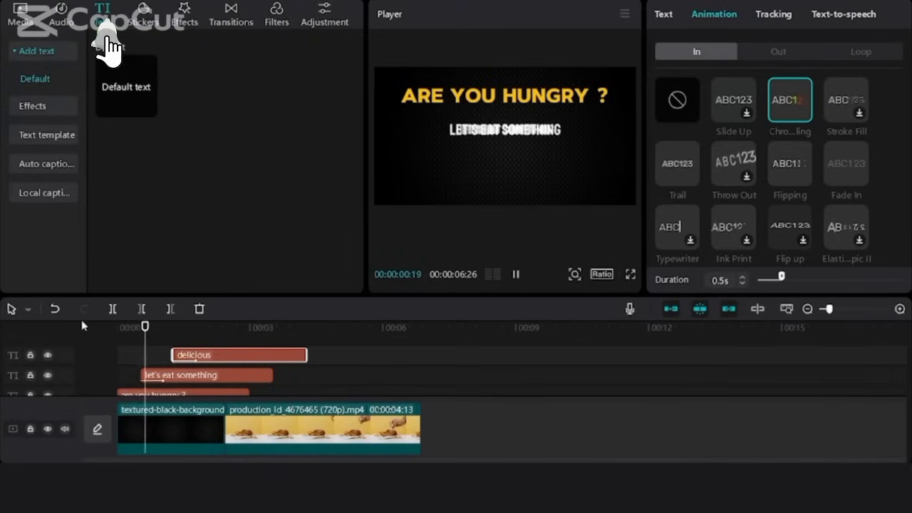
key(space)
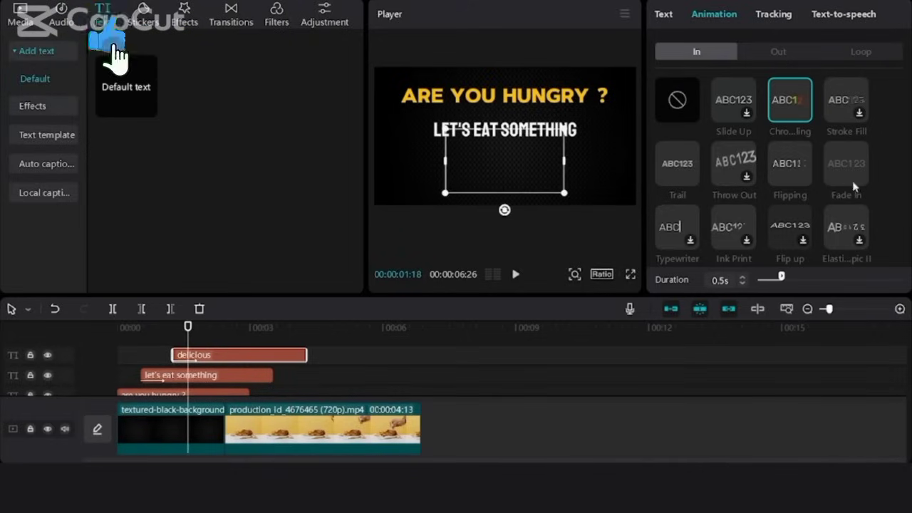
Step: Split all three text clips where the burger video begins and delete the parts that extend over it
click(203, 354)
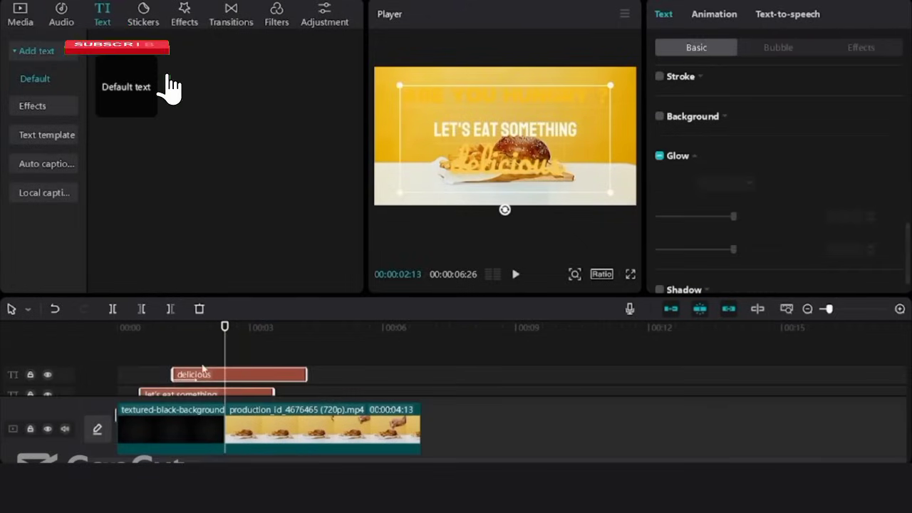
click(113, 309)
scroll(298, 394, down, 1)
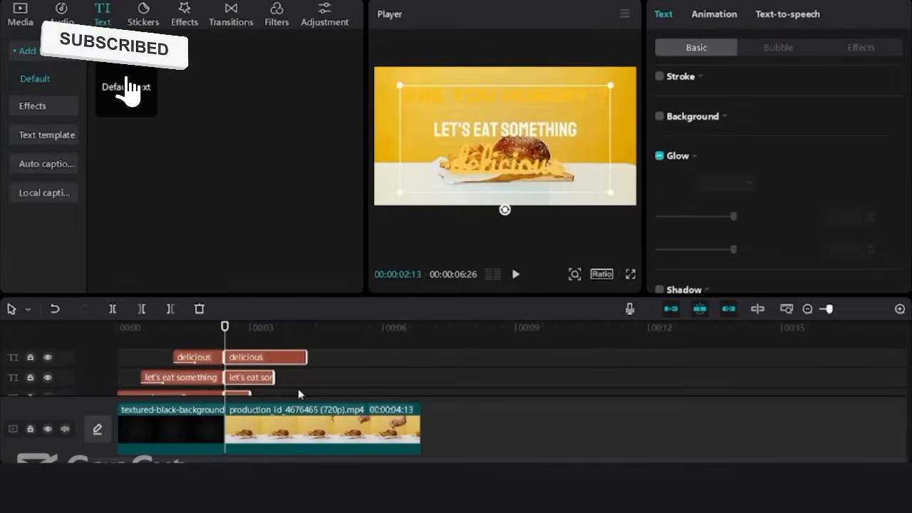
click(297, 394)
drag(298, 394, 242, 350)
key(Delete)
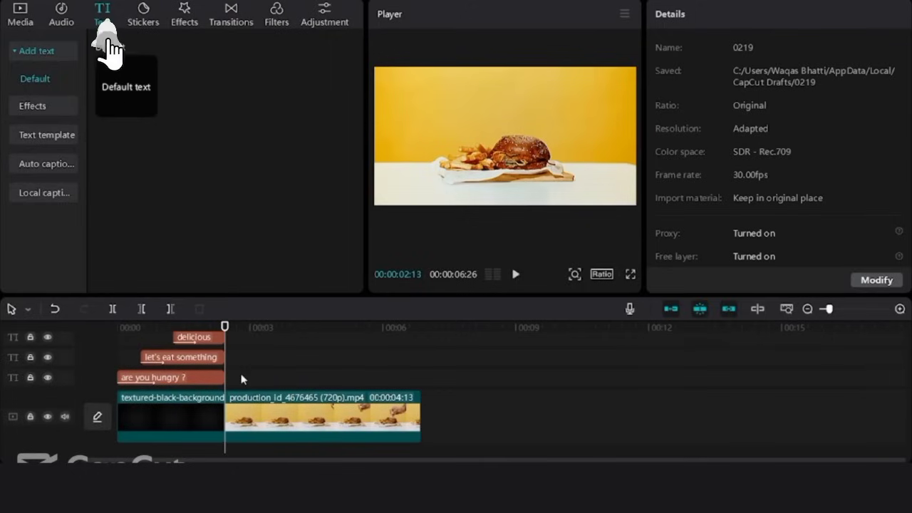
Step: Combine the three text clips and the black background clip into one compound clip and scrub through it
drag(149, 337, 193, 425)
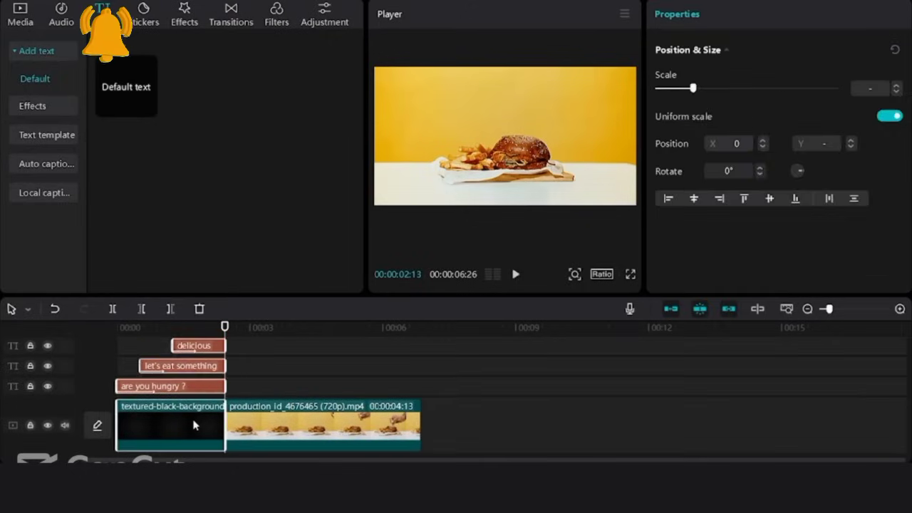
key(alt+g)
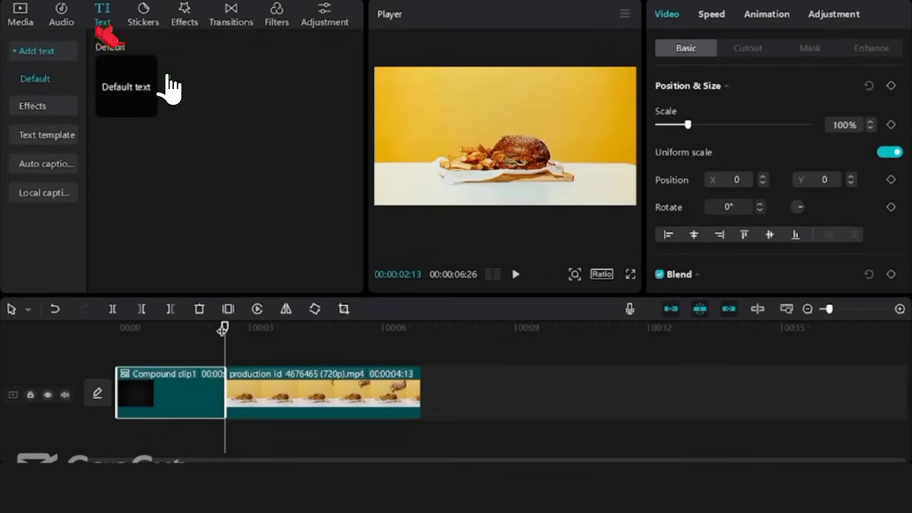
drag(224, 327, 51, 326)
drag(118, 328, 255, 335)
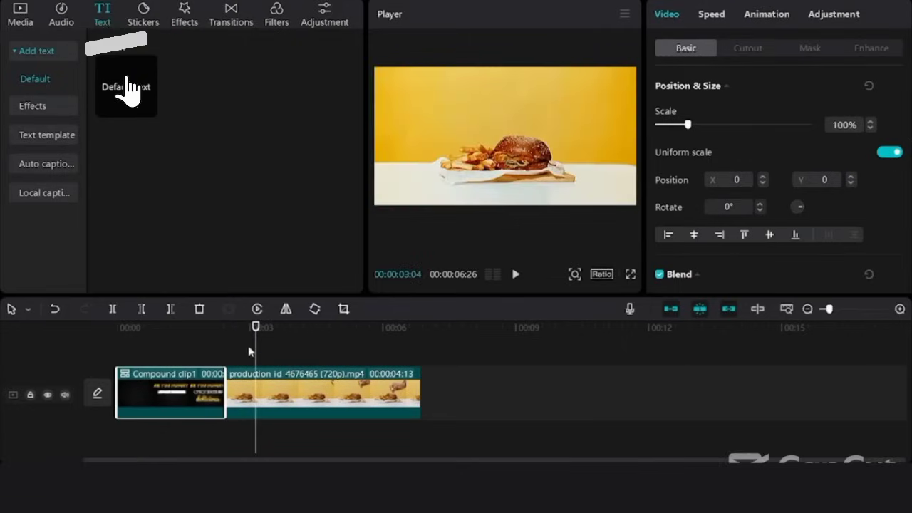
Step: Add the White smoke overlay transition between the intro compound clip and the burger video
click(232, 13)
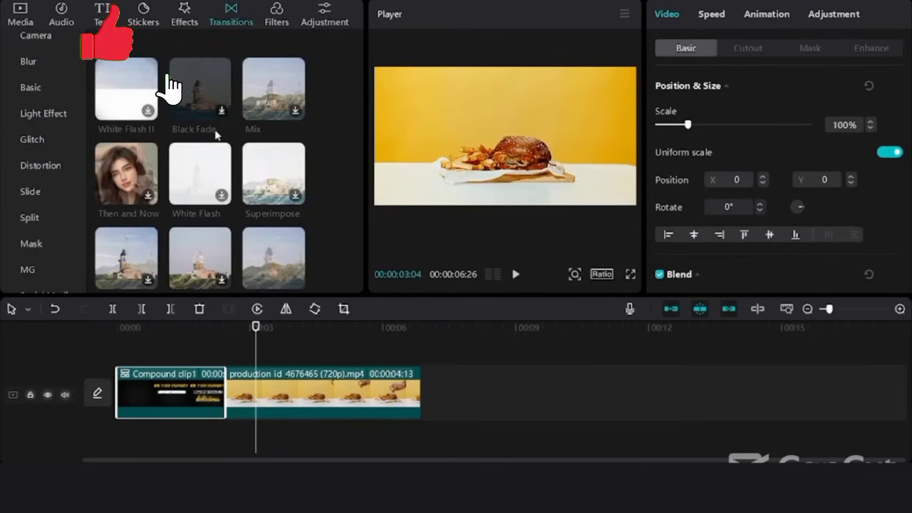
scroll(202, 182, down, 2)
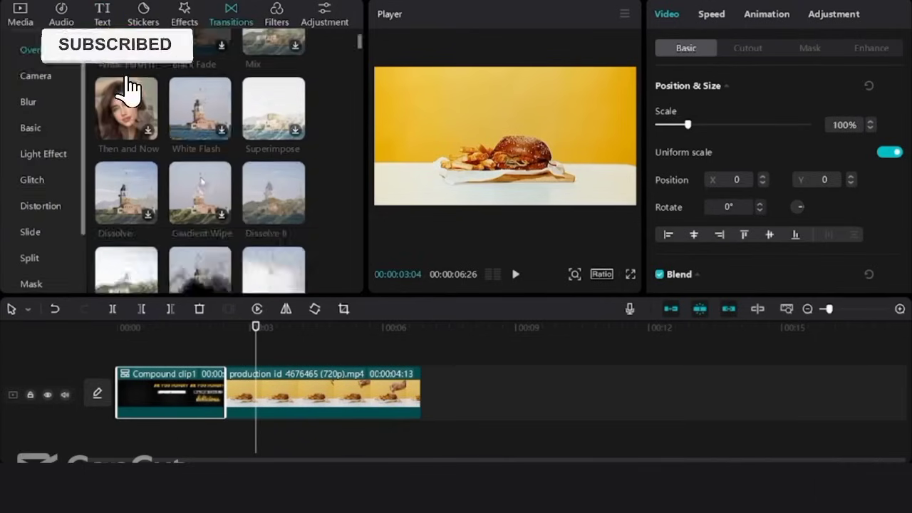
scroll(130, 89, down, 2)
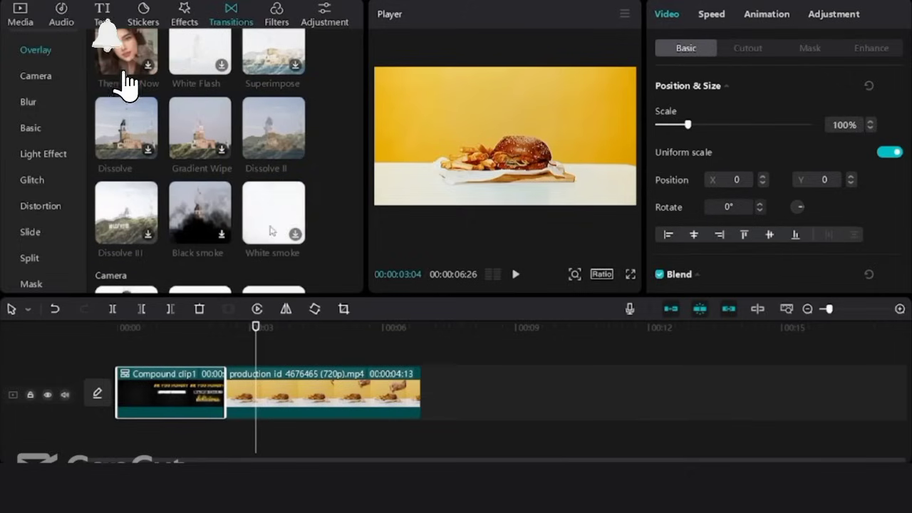
click(277, 227)
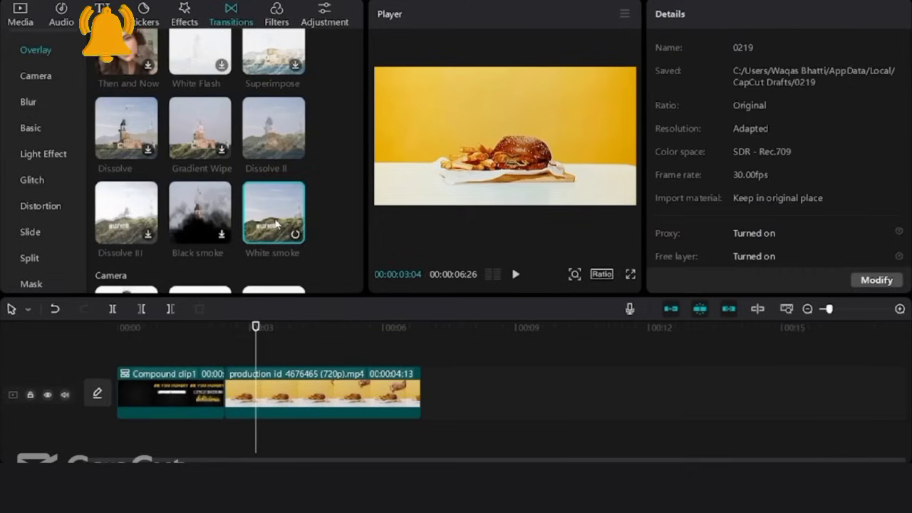
drag(277, 227, 242, 365)
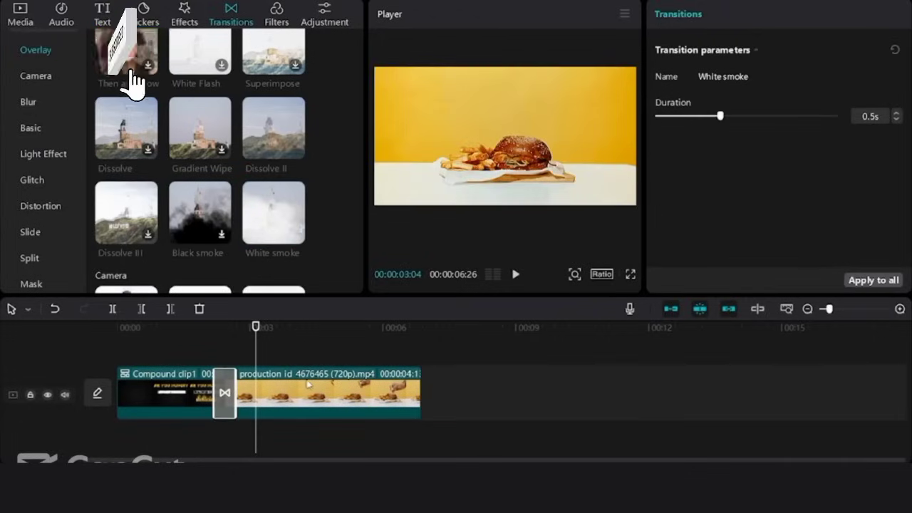
Step: Play the timeline from the start to check the transition from the intro into the burger video
ctrl+scroll(310, 389, up, 3)
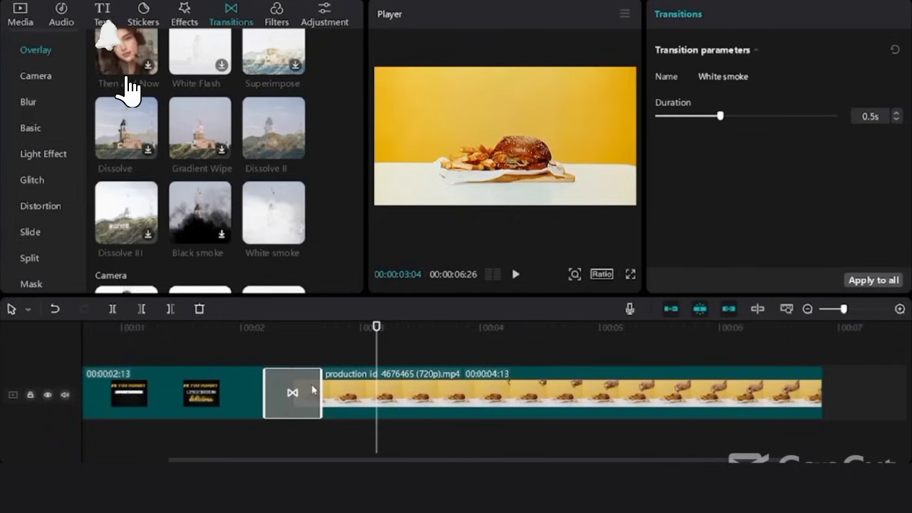
key(Home)
key(space)
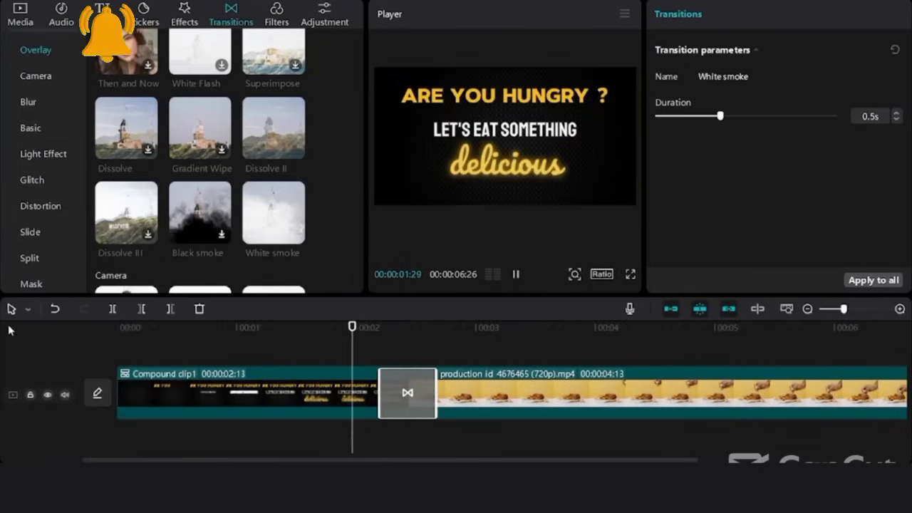
key(space)
Step: Add a text clip reading "just order now" over the burger video and place it in the frame's upper-left area
click(102, 14)
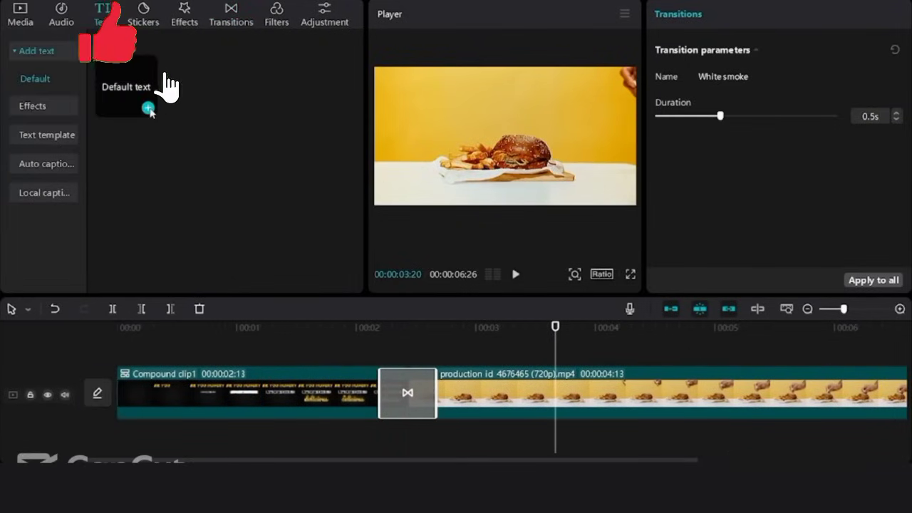
click(148, 108)
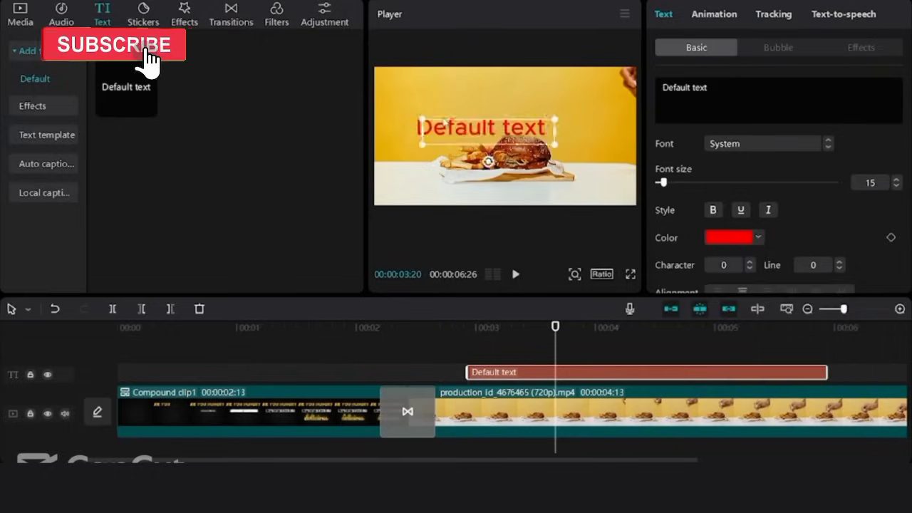
drag(477, 133, 440, 100)
click(749, 89)
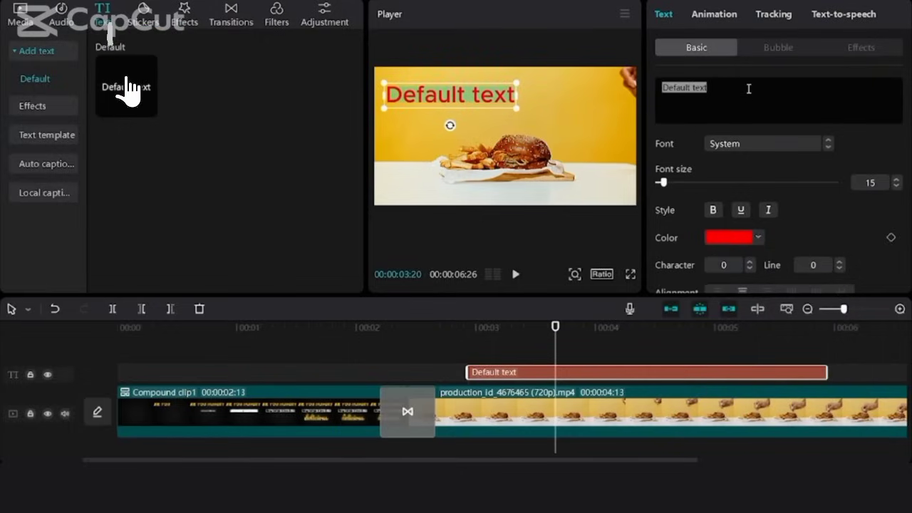
text(wan)
key(BackSpace)
key(BackSpace)
key(BackSpace)
text(just order noq)
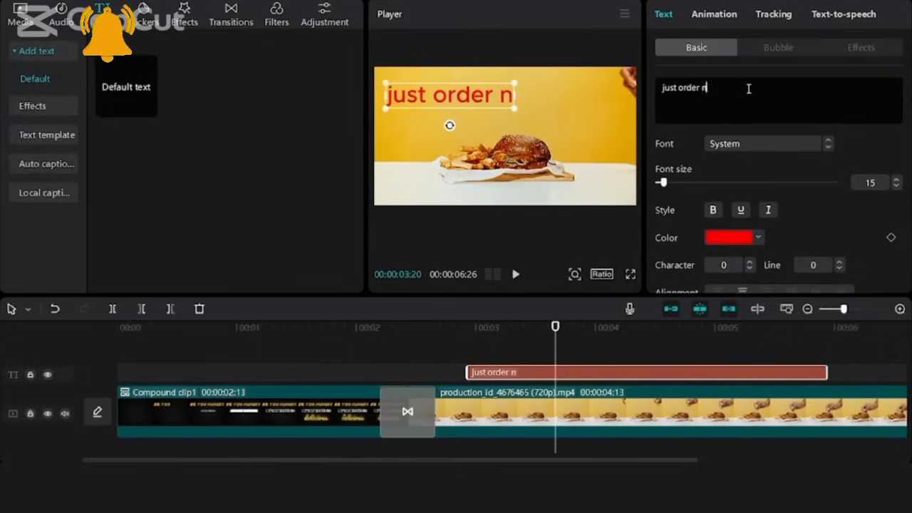
key(BackSpace)
text(w)
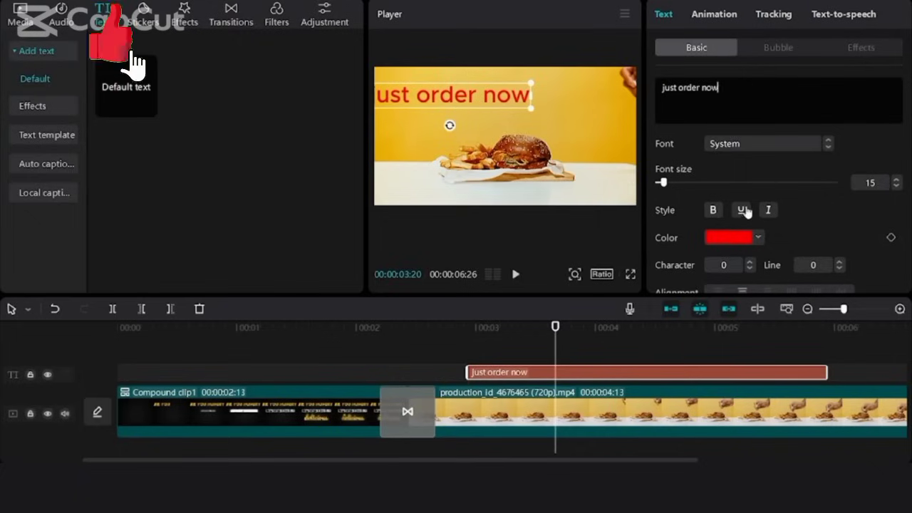
Step: Set "just order now" to the ZY Elegant font and shrink it into the frame's upper-left corner
click(762, 143)
click(779, 220)
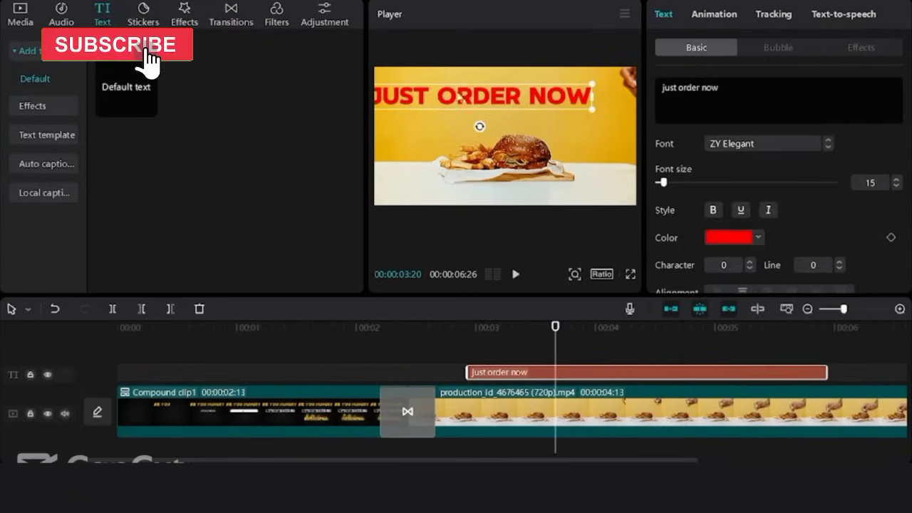
scroll(782, 191, down, 5)
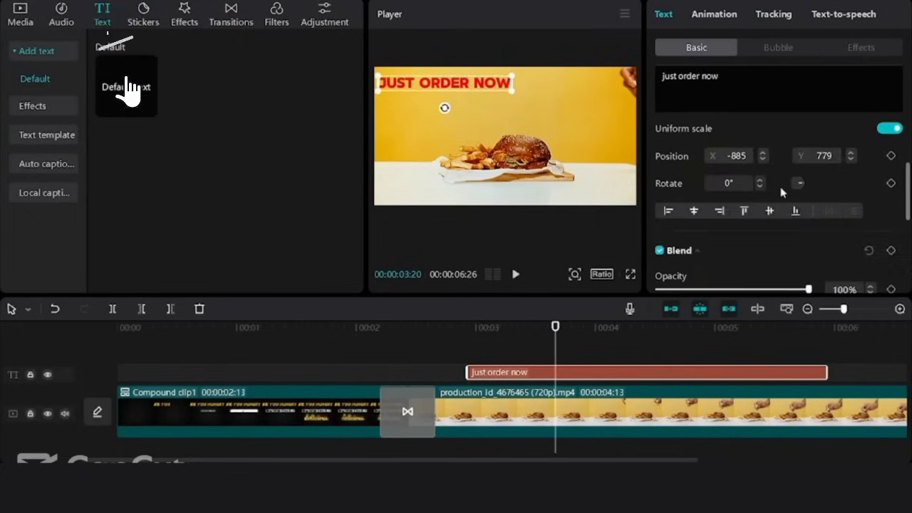
Step: Enable Shadow on the "just order now" text, set its opacity to 18%, and adjust its distance and blurriness
scroll(783, 191, down, 5)
click(663, 262)
scroll(772, 261, down, 3)
drag(778, 163, 696, 163)
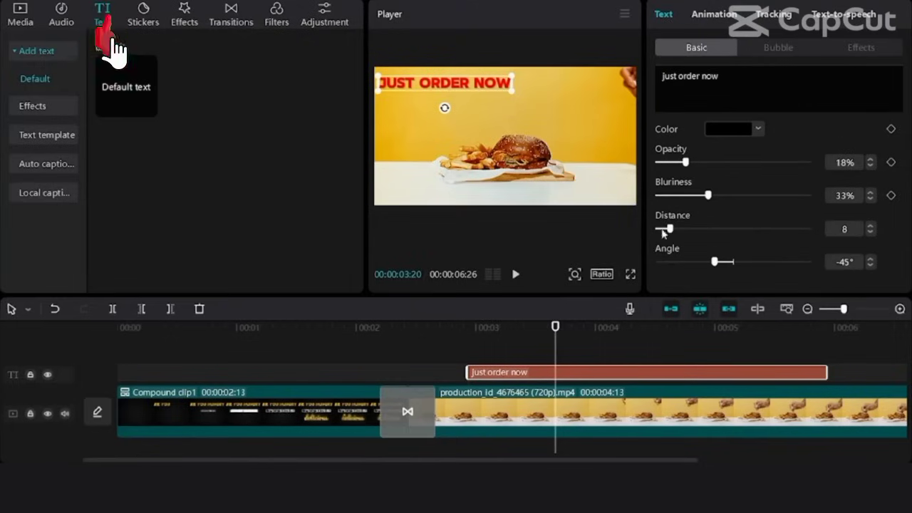
drag(775, 233, 736, 284)
drag(706, 197, 689, 204)
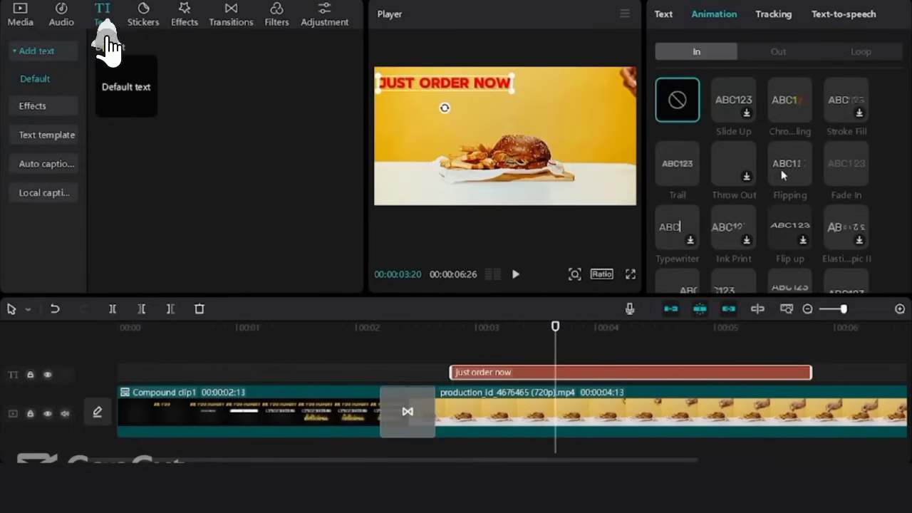
Step: Apply the Flipping entrance animation to "just order now" and play it back
click(784, 169)
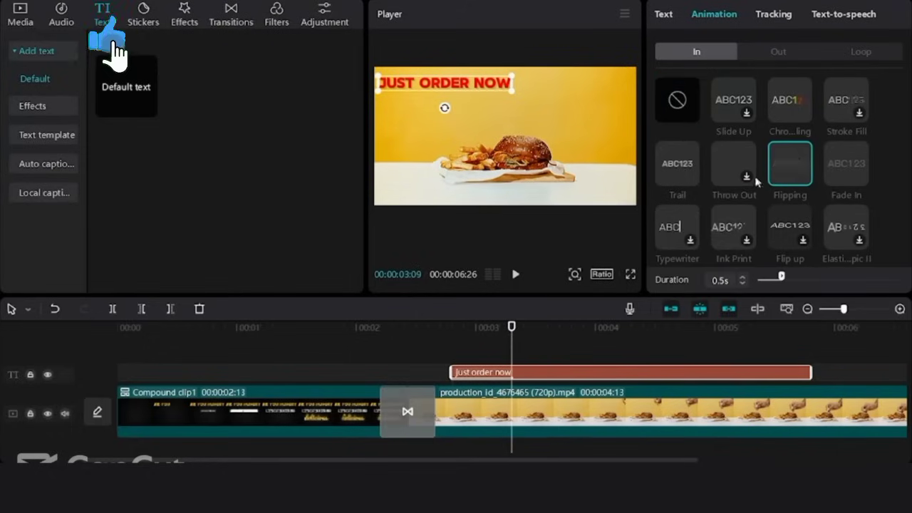
key(space)
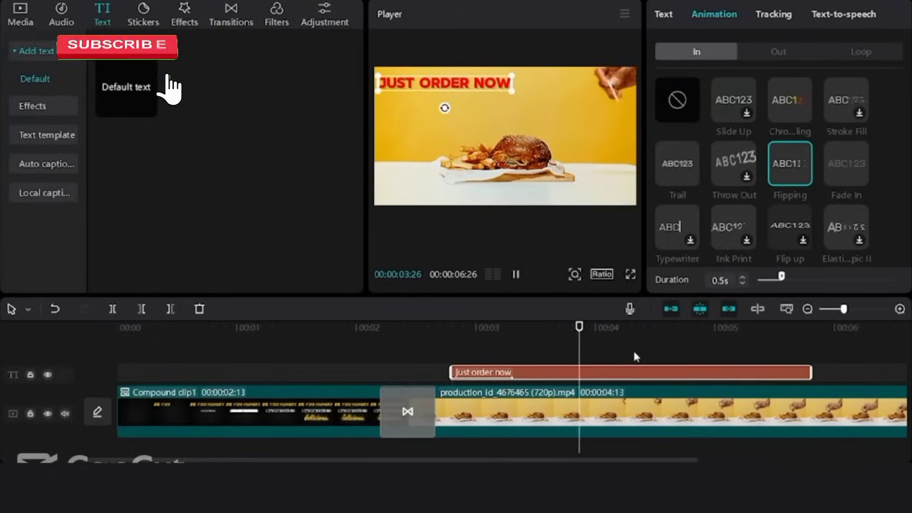
key(space)
Step: Add a text clip reading "in", starting slightly after "just order now", and set its font to ZY Elegant
click(446, 330)
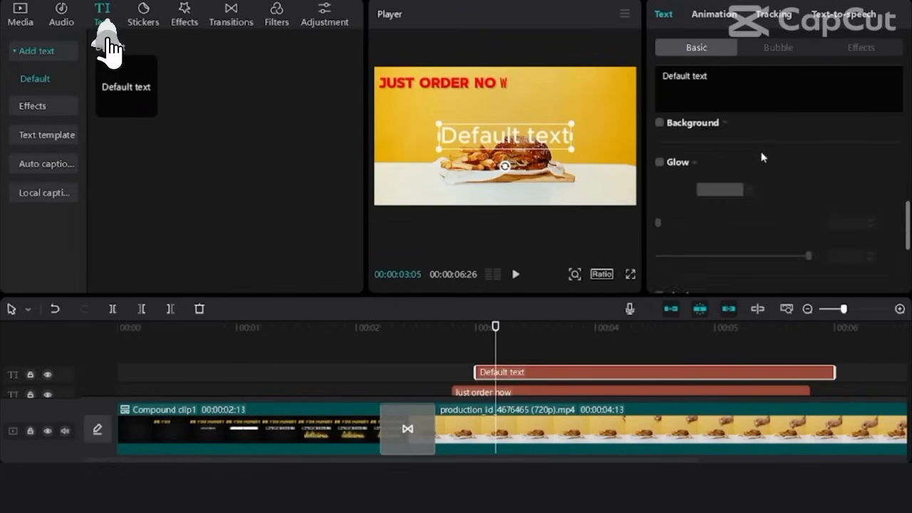
click(759, 145)
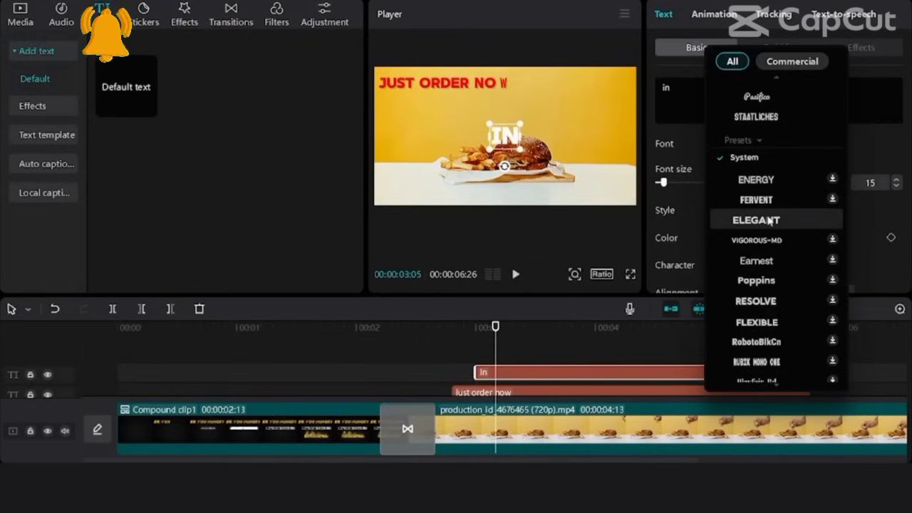
click(769, 220)
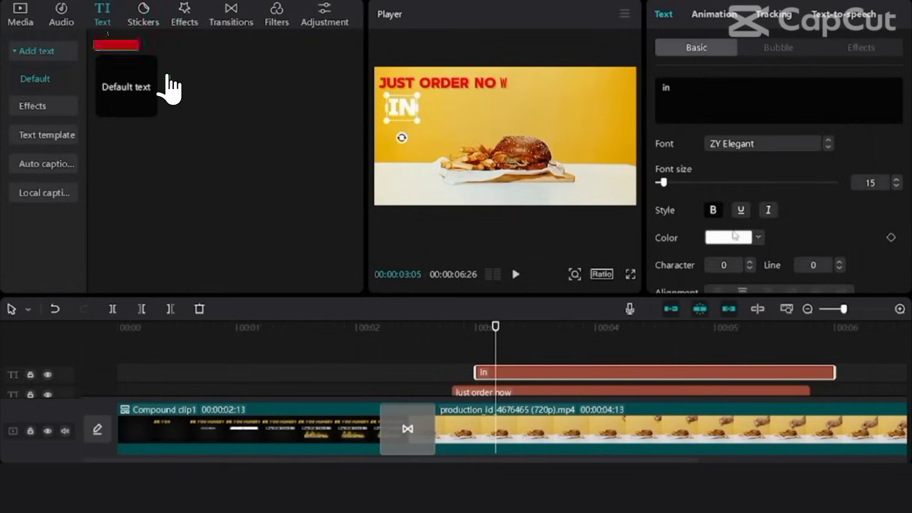
Step: Color the "in" text black and place it, slightly reduced, directly below the start of "just order now"
click(734, 235)
click(704, 418)
click(859, 109)
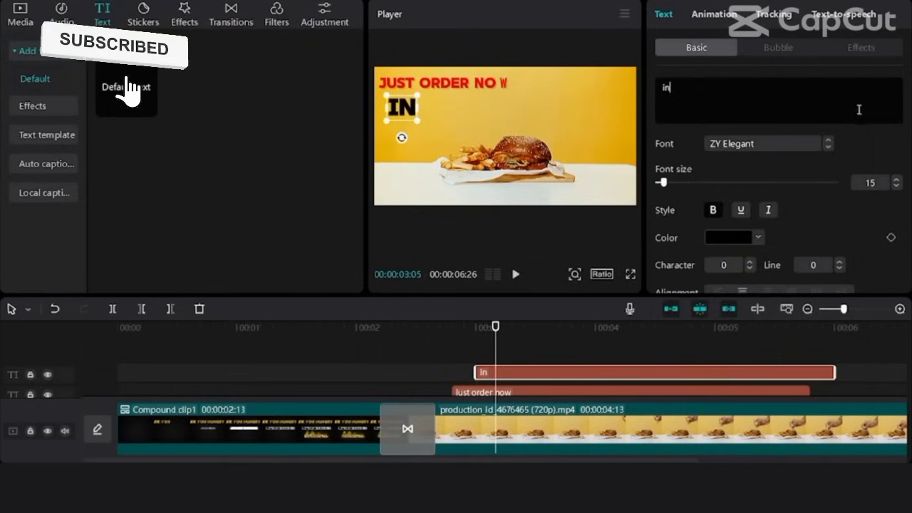
drag(401, 111, 397, 110)
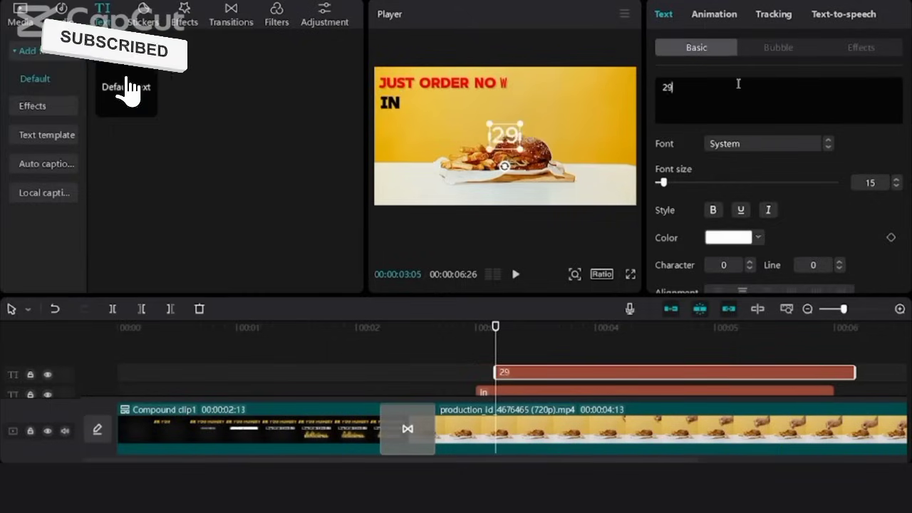
Step: Make the new text clip read "299" and set its font to ZY Elegant
text(99)
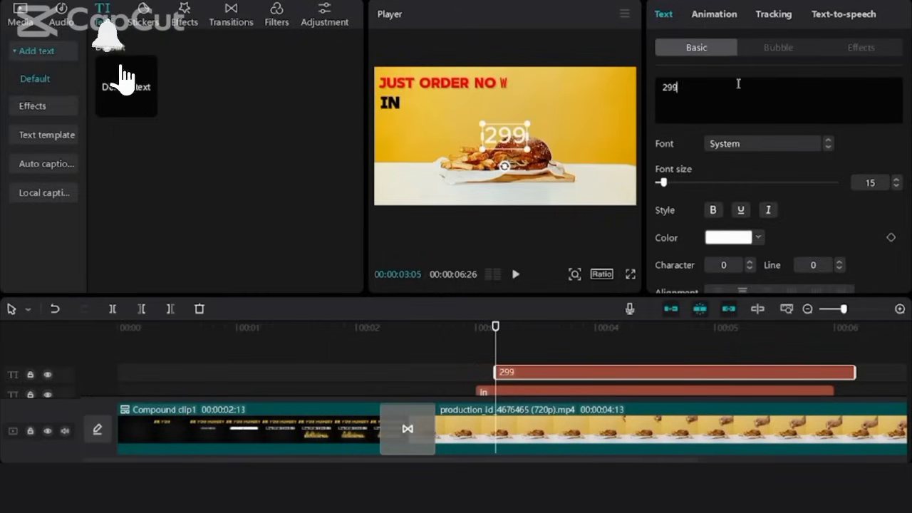
click(786, 144)
click(770, 218)
Step: Enable a black background behind the "299" text, choose the second background style, and set its rounded rectangle to 100%
scroll(792, 219, down, 1)
scroll(792, 218, down, 5)
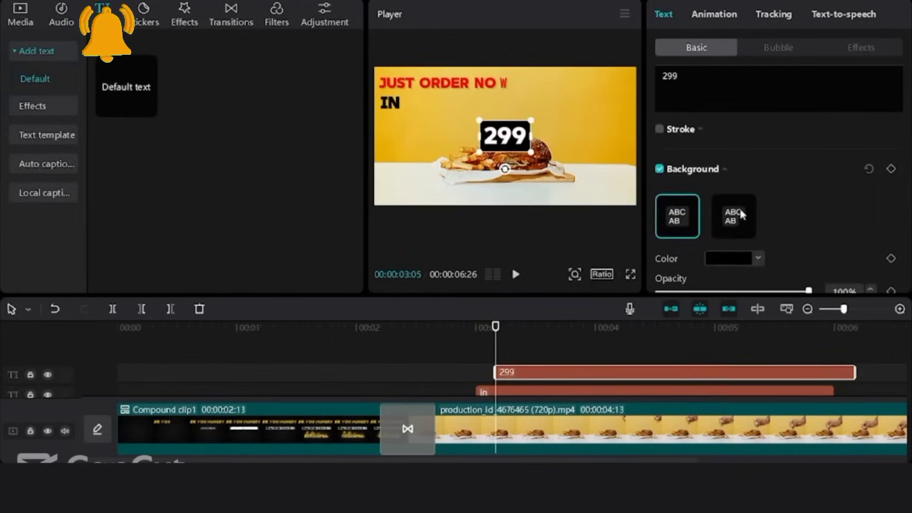
click(734, 221)
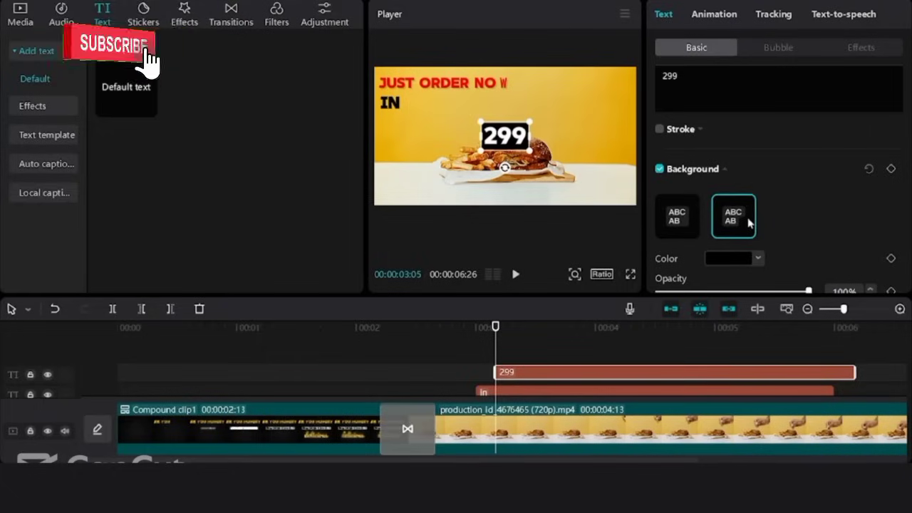
scroll(750, 225, down, 3)
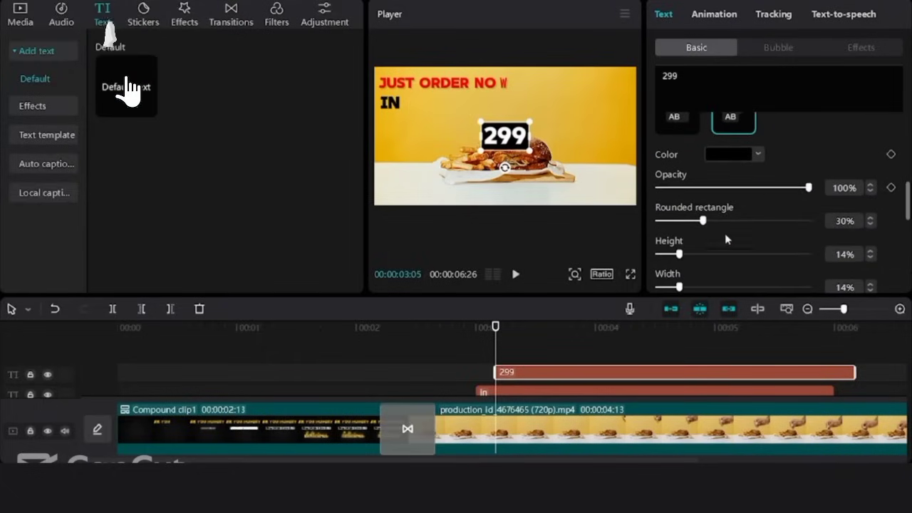
drag(704, 222, 810, 222)
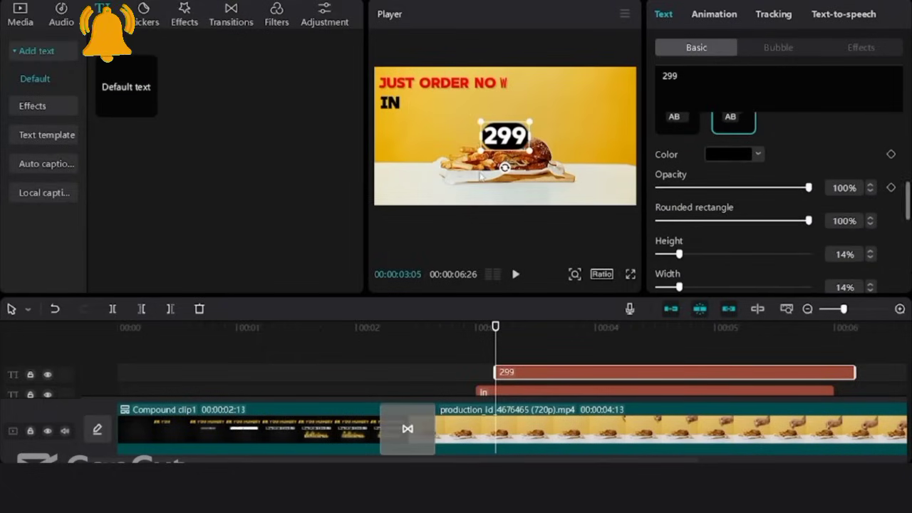
Step: Preview the frame full screen, and set the "299" background to 48% rounding, 19% height and 39% width
click(630, 276)
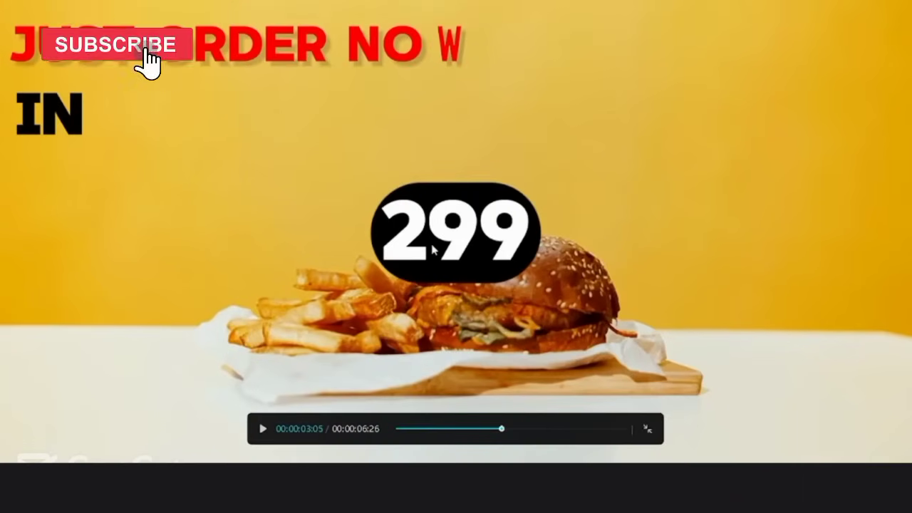
key(Escape)
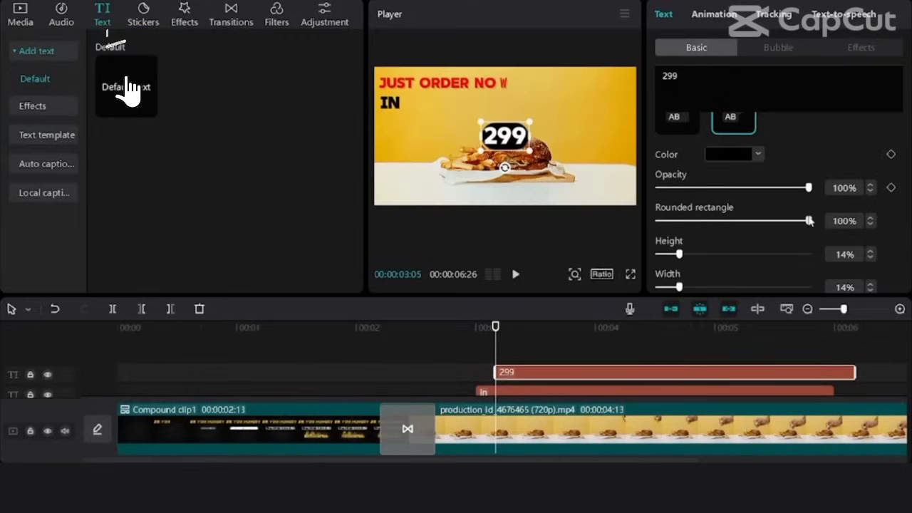
drag(679, 287, 711, 288)
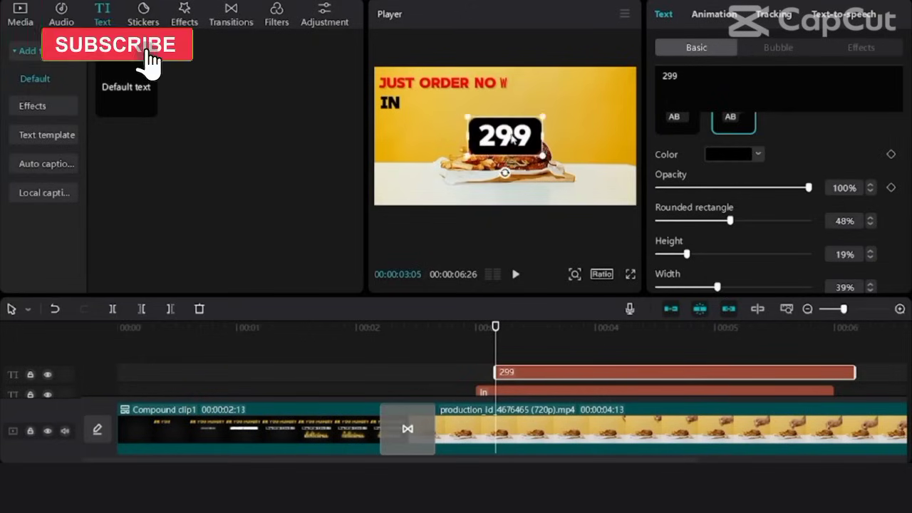
Step: Place the "299" badge beside "IN", and shorten the red headline to "just order" and enlarge it slightly
drag(505, 135, 440, 167)
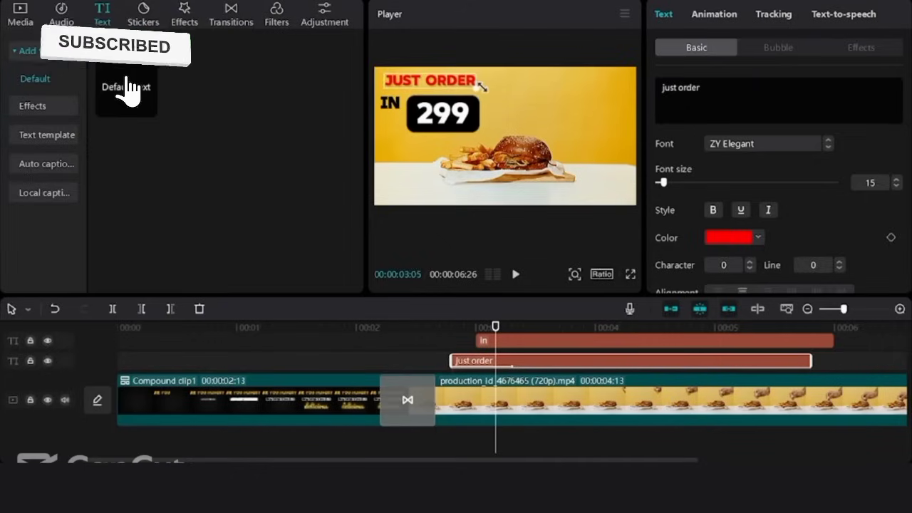
drag(482, 86, 493, 92)
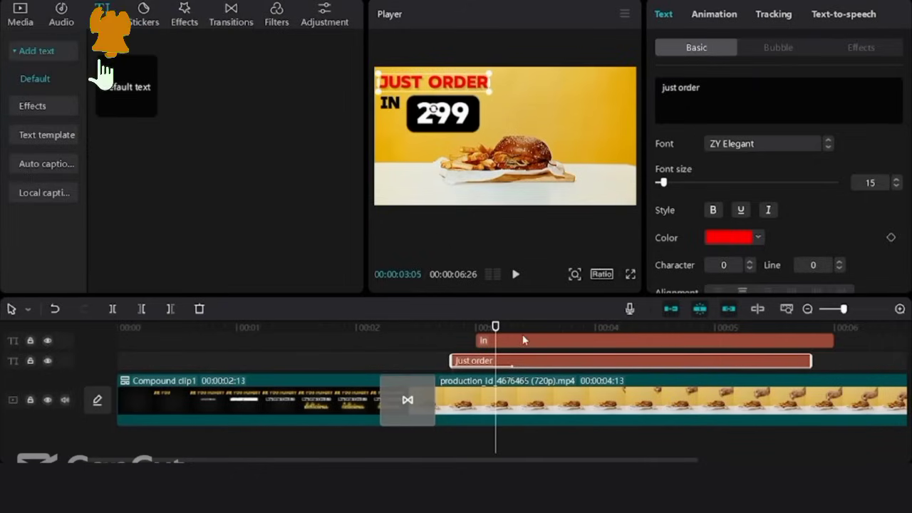
Step: Apply the Bounce In entrance animation to the "299" text
scroll(536, 340, down, 1)
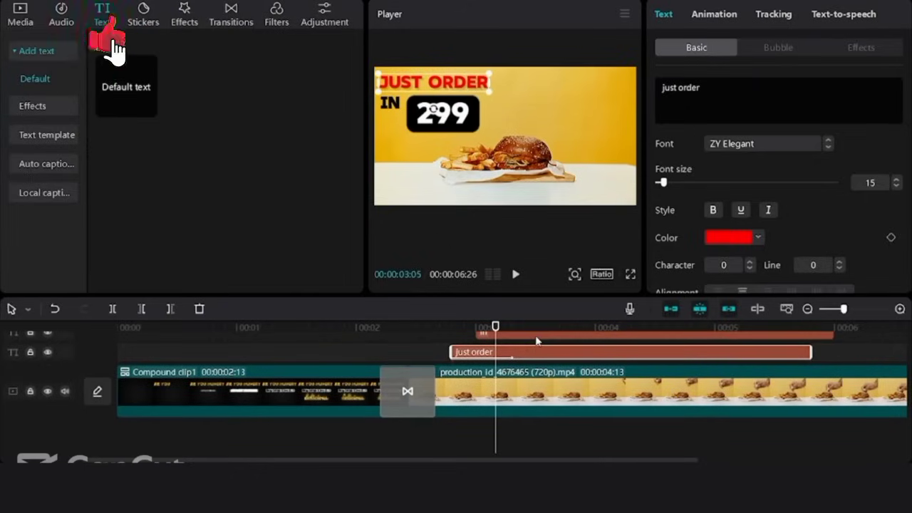
scroll(538, 342, up, 2)
click(549, 355)
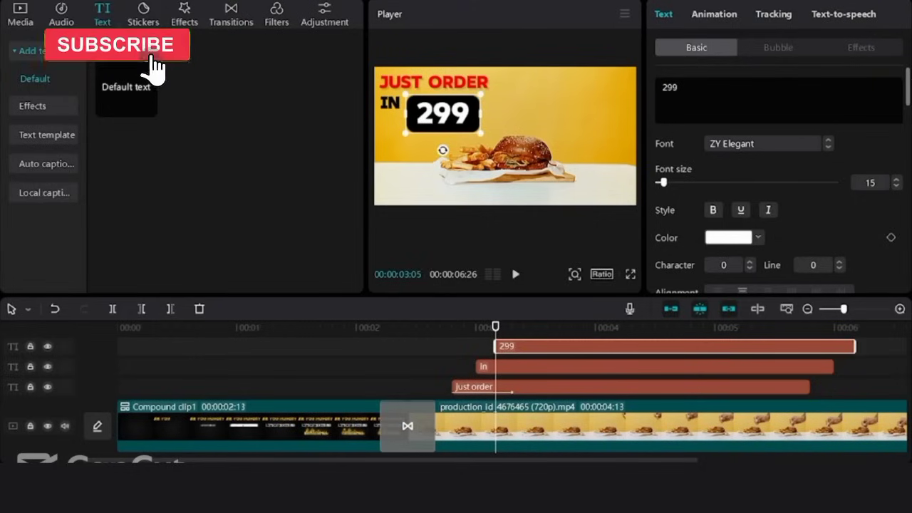
click(715, 14)
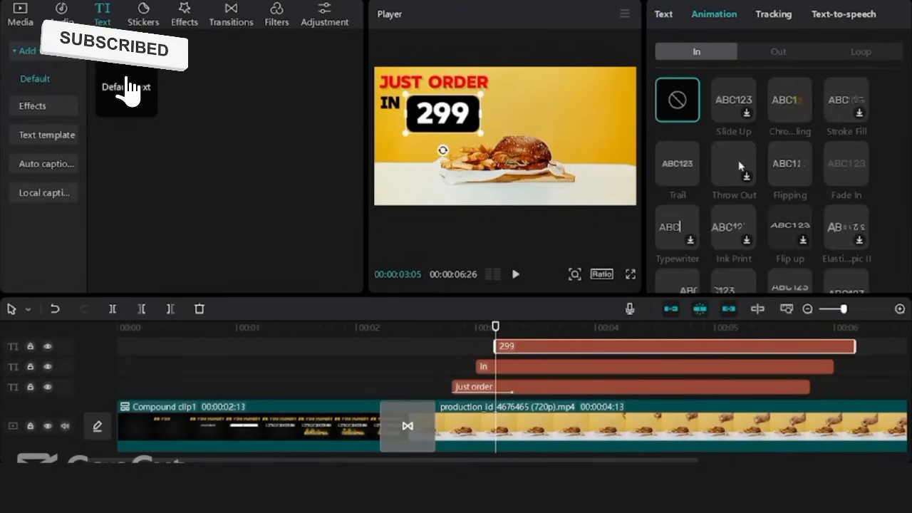
scroll(739, 214, down, 5)
click(677, 193)
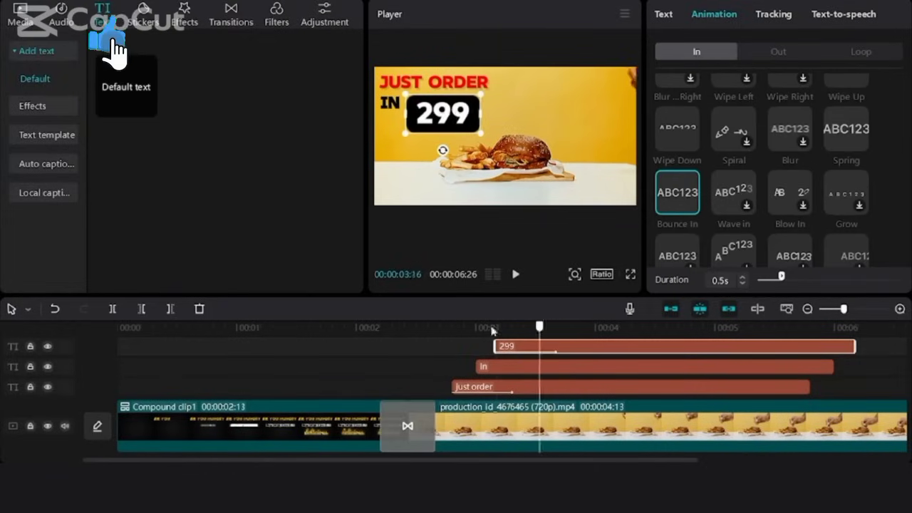
Step: Add a text clip reading "rs" and set its font to ZY Elegant
click(169, 88)
click(741, 91)
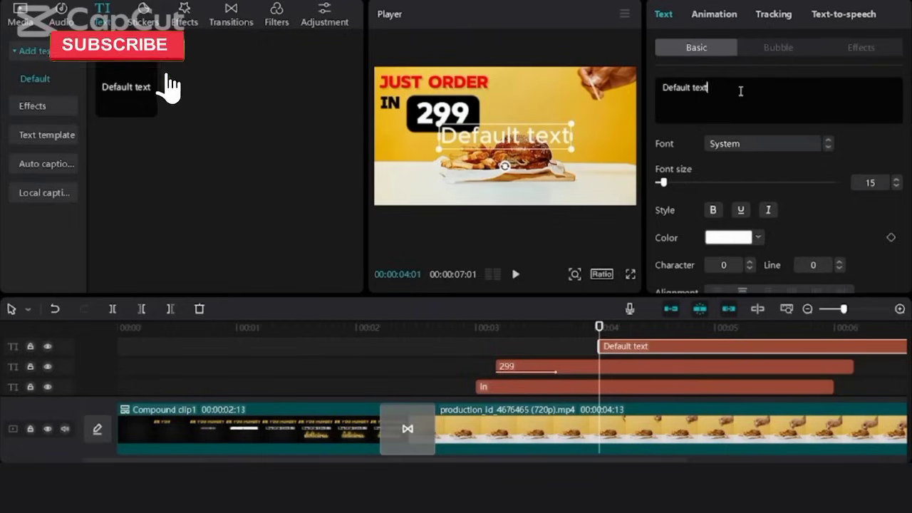
text(rs)
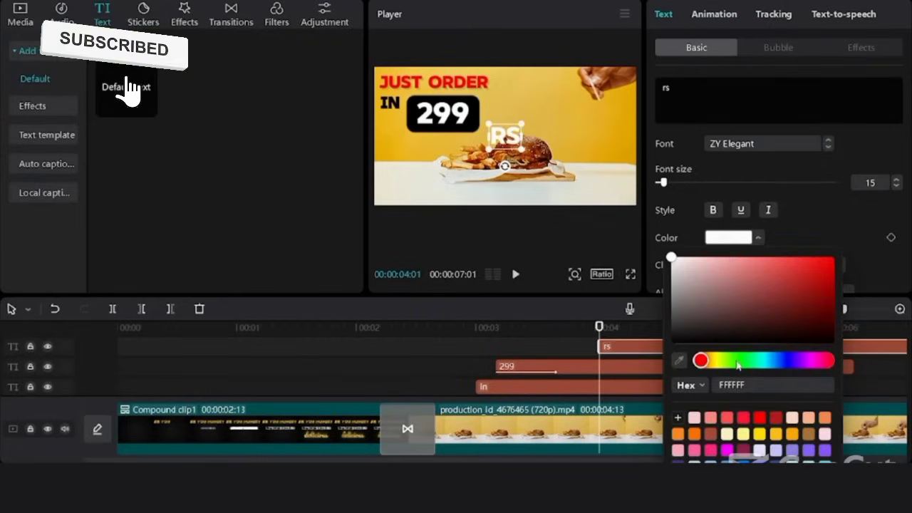
Step: Color the "rs" text black and place it, slightly reduced, by the lower end of the "299" badge
click(671, 343)
click(810, 75)
drag(499, 140, 486, 124)
Step: Move the "rs" clip earlier so it starts shortly after the "299" clip, and play the sequence back
drag(627, 354, 554, 354)
click(292, 328)
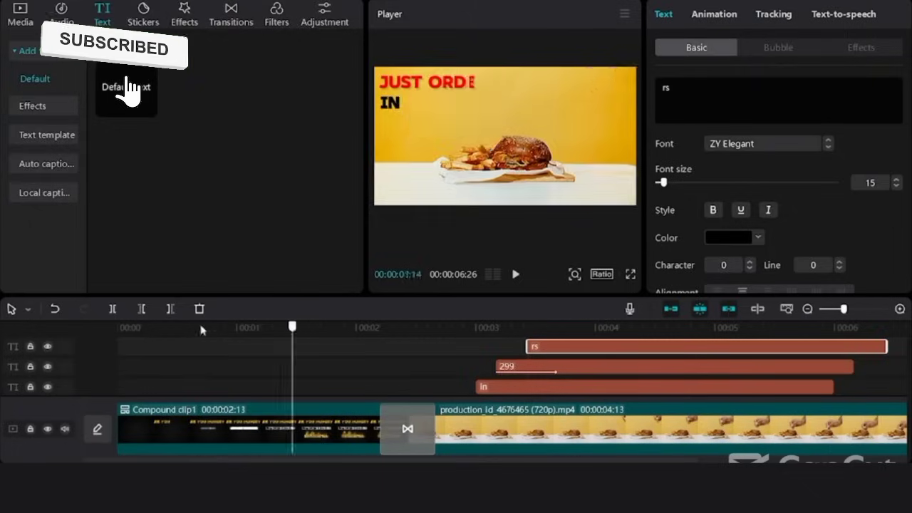
click(200, 328)
key(space)
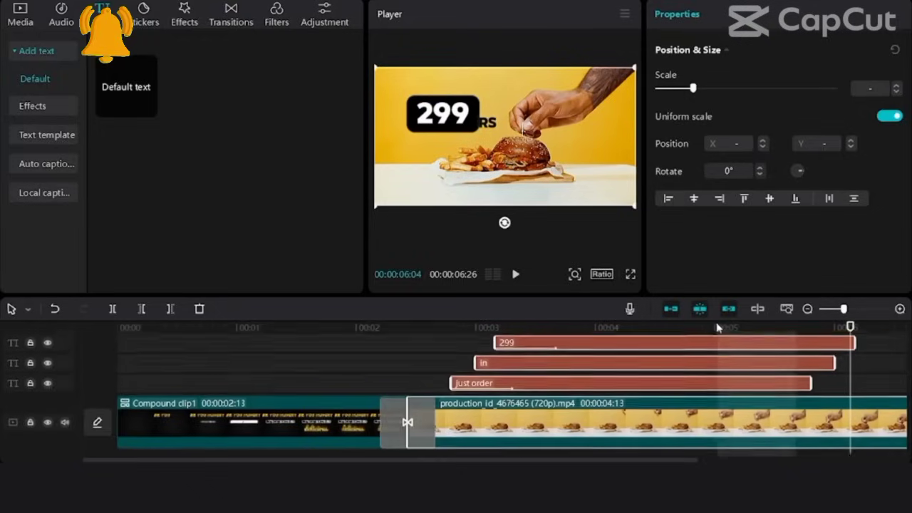
Step: Split the burger video and all offer text clips at 00:00:05:12 and delete everything after the cut
scroll(721, 334, up, 2)
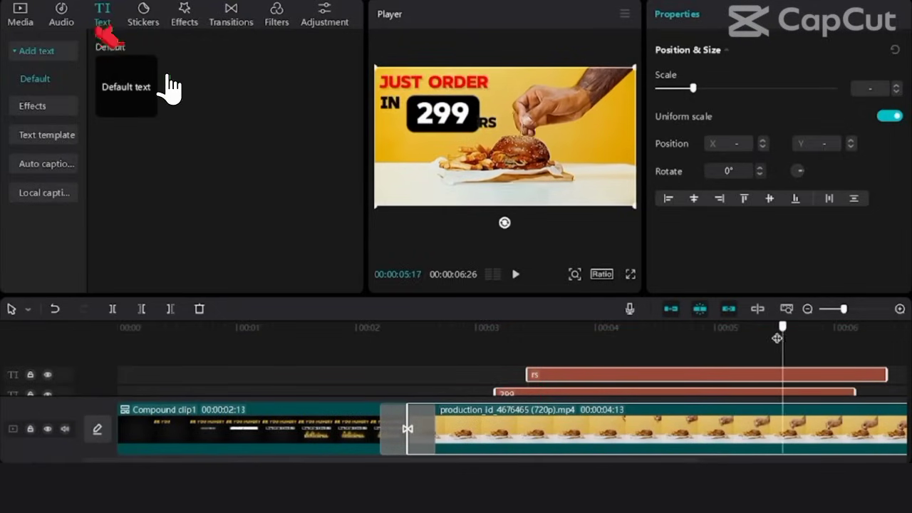
click(112, 309)
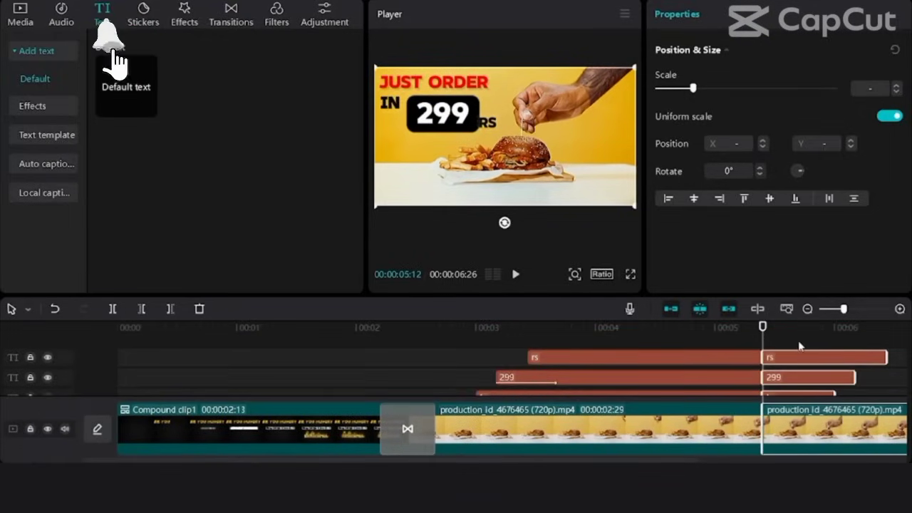
scroll(820, 392, down, 2)
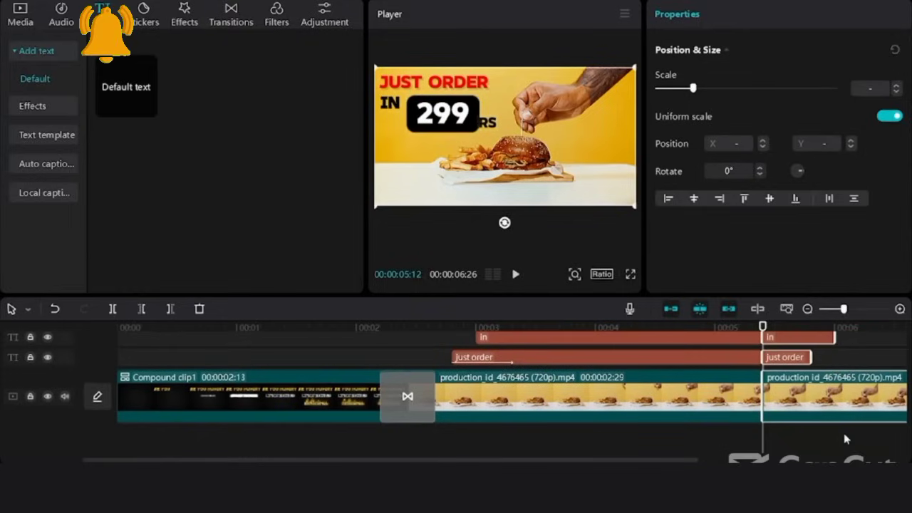
key(Delete)
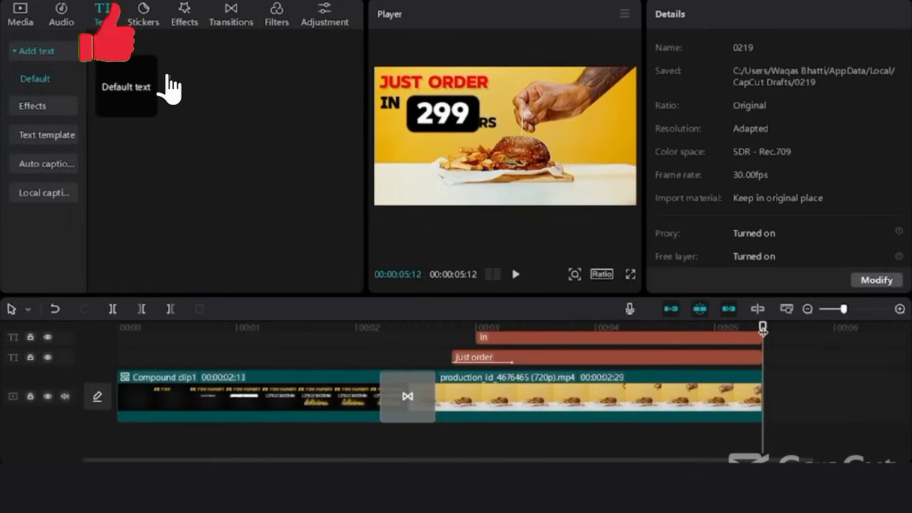
Step: Combine the burger video and offer texts into a compound clip and preview it, including full screen
scroll(816, 393, up, 2)
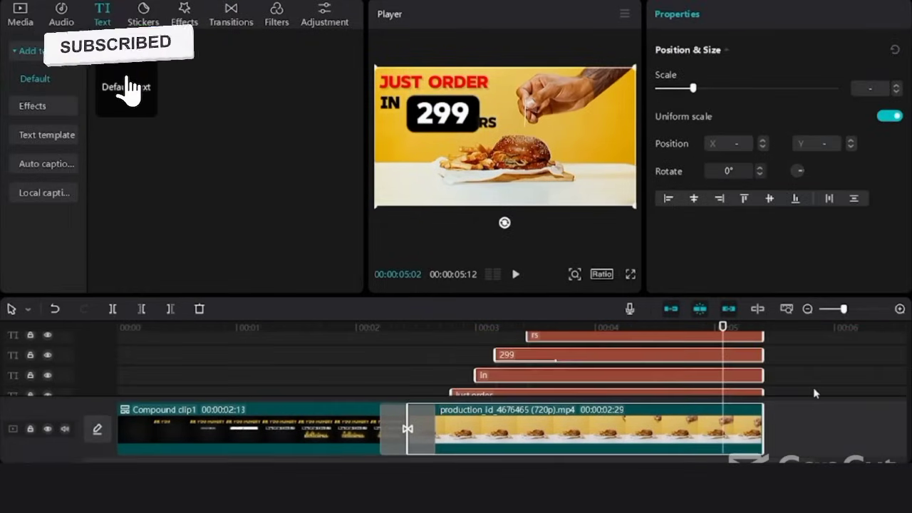
key(alt+g)
key(space)
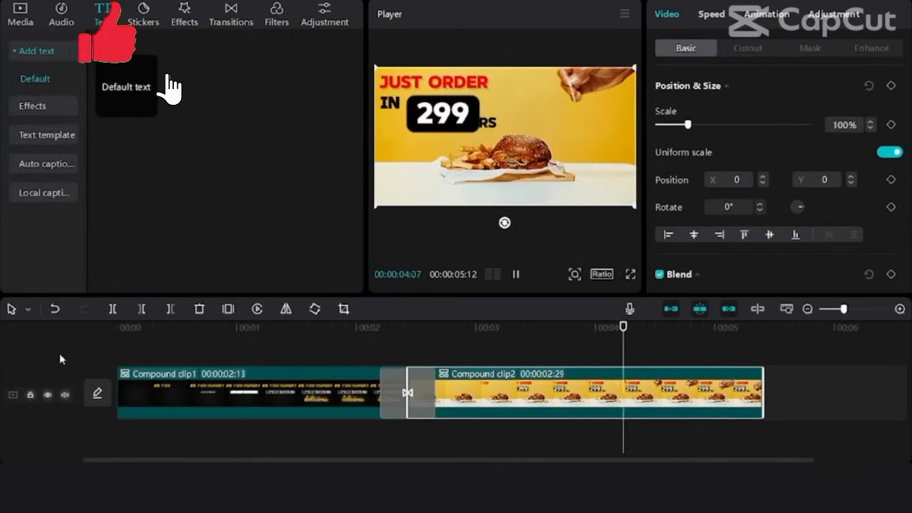
key(space)
click(630, 274)
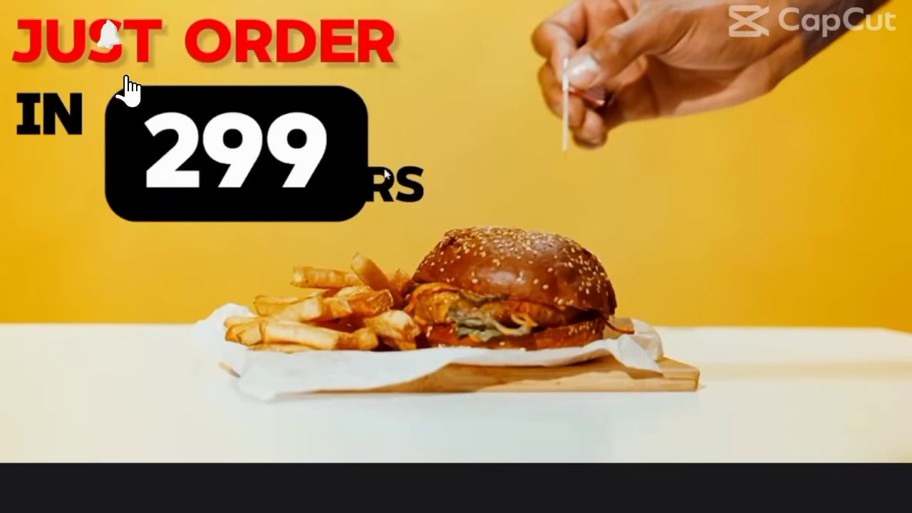
key(Escape)
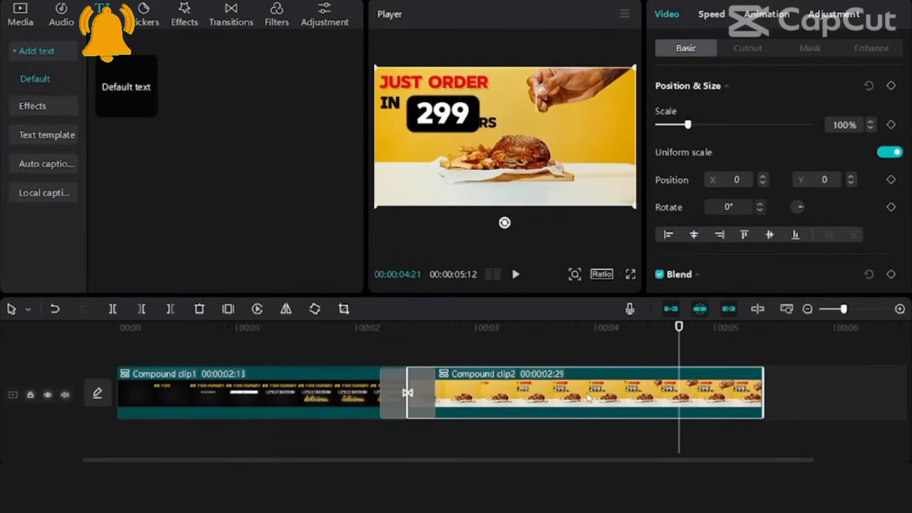
Step: Undo the burger compound clip and ungroup its video and text layers
right_click(588, 398)
click(653, 268)
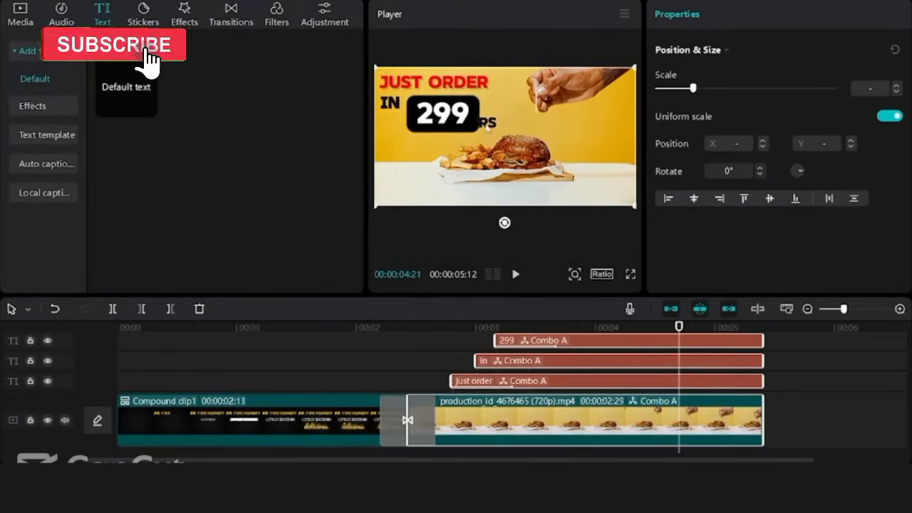
right_click(567, 360)
click(595, 336)
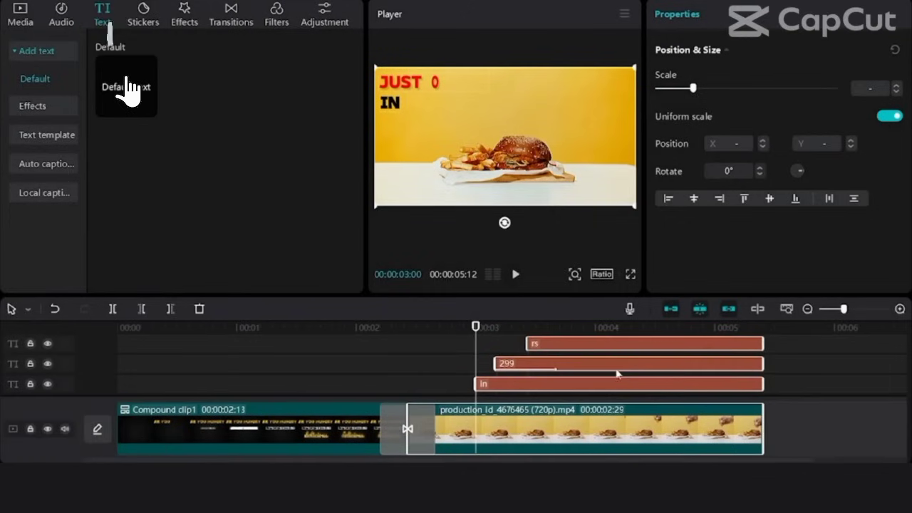
Step: Move the "rs" text clear of the "299" badge and combine the offer layers into a compound clip
click(576, 329)
click(577, 343)
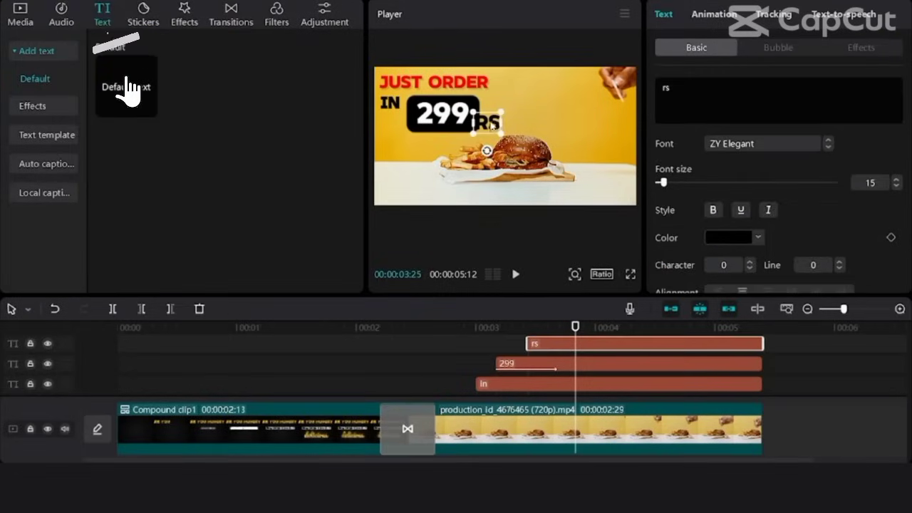
drag(503, 125, 499, 121)
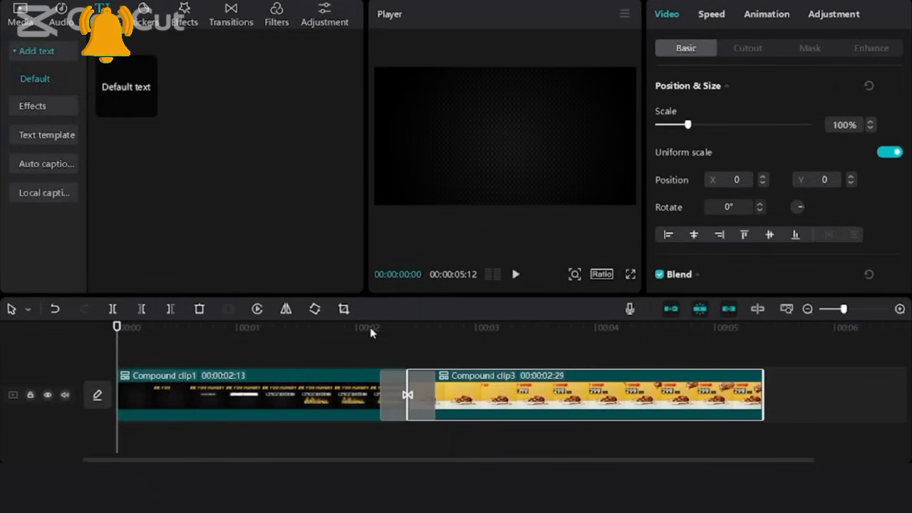
Step: Play the promo from the start to review the intro, transition and offer text
key(space)
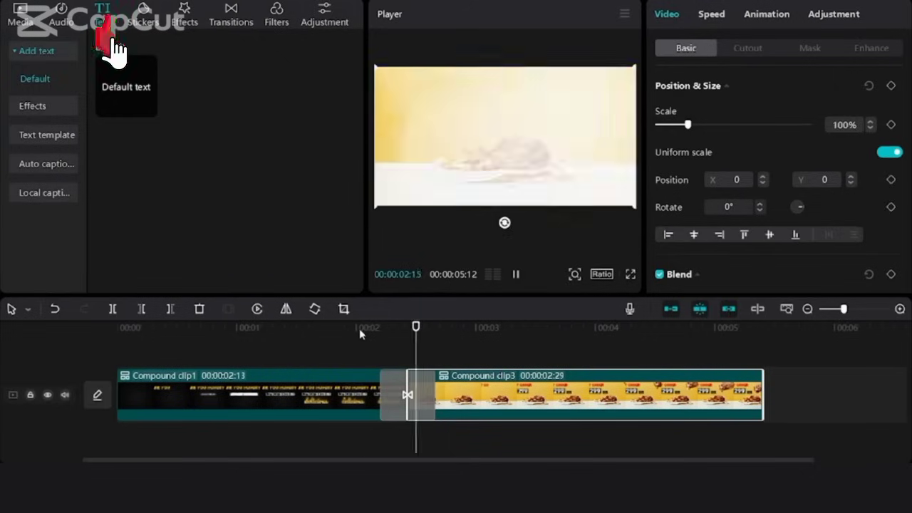
key(space)
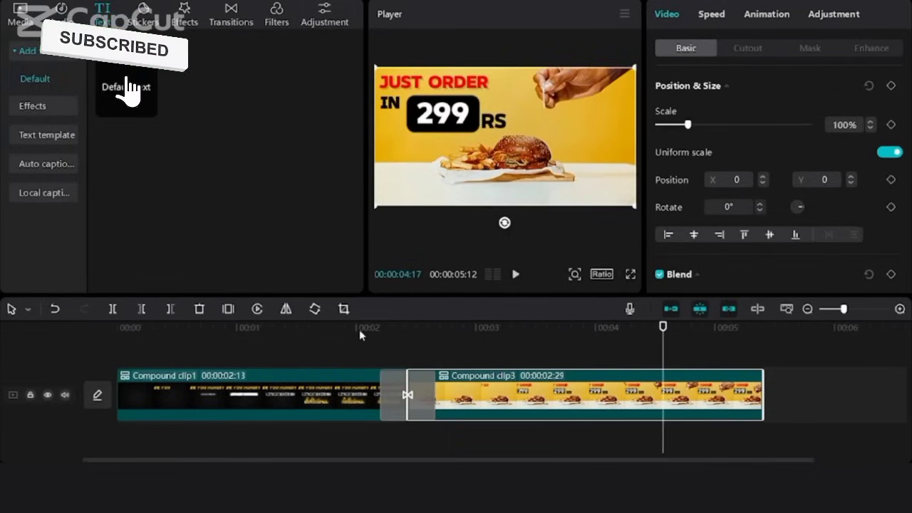
key(space)
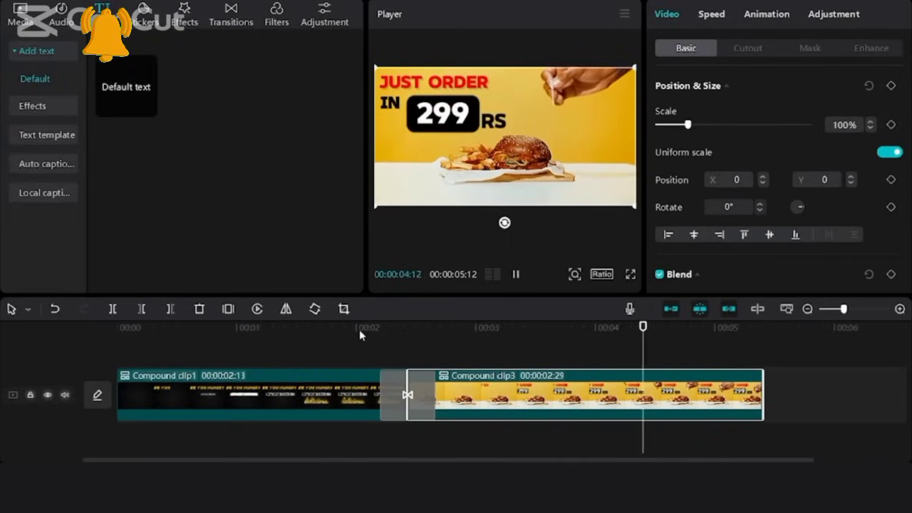
key(space)
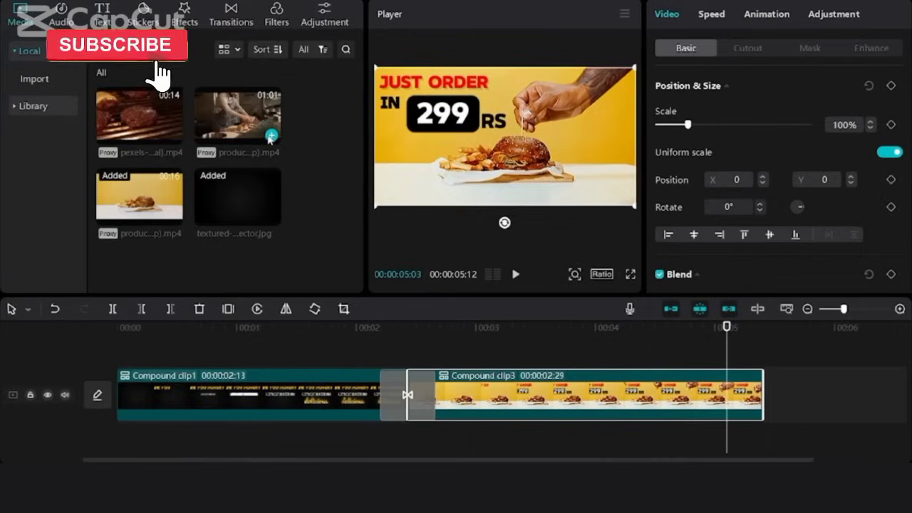
Step: Append the video of the chef in the kitchen after the offer clip and play it
click(271, 136)
key(space)
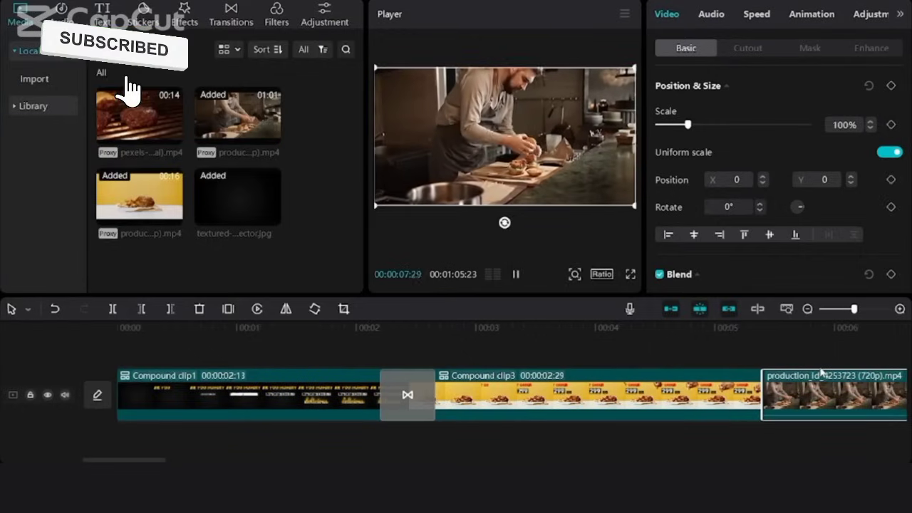
Step: Split the kitchen clip at 00:00:09:15, delete the remainder, and play back the shortened clip
key(space)
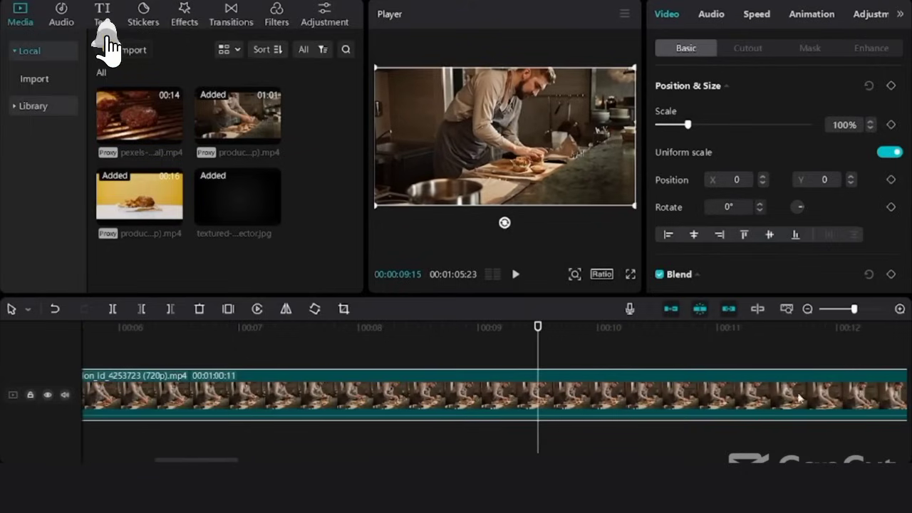
click(112, 308)
click(691, 396)
key(Delete)
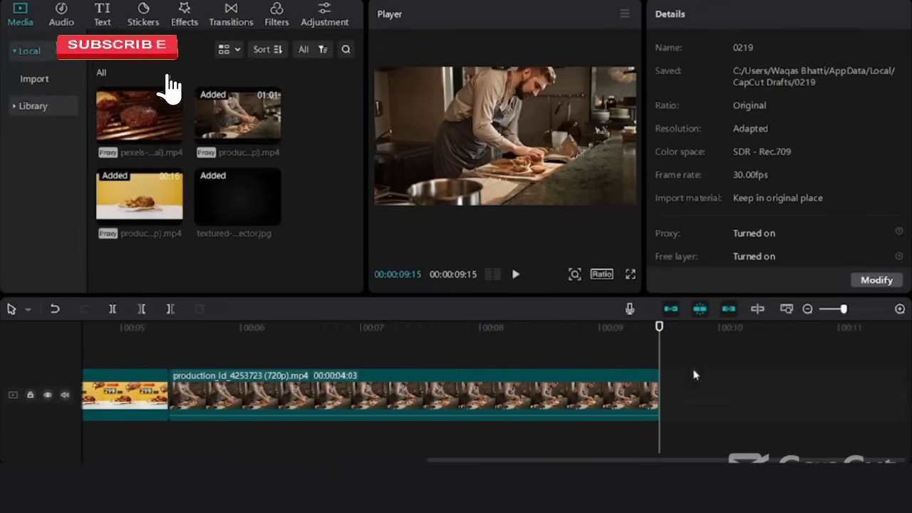
click(253, 347)
key(space)
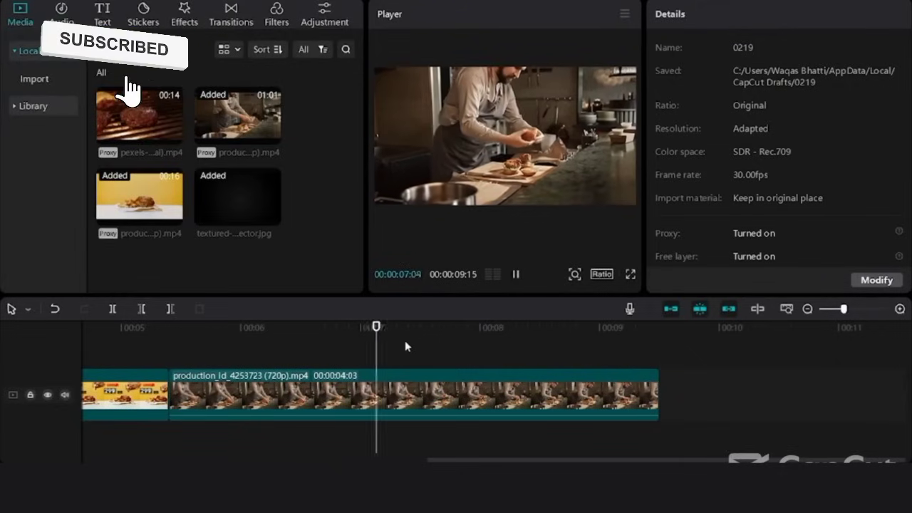
key(space)
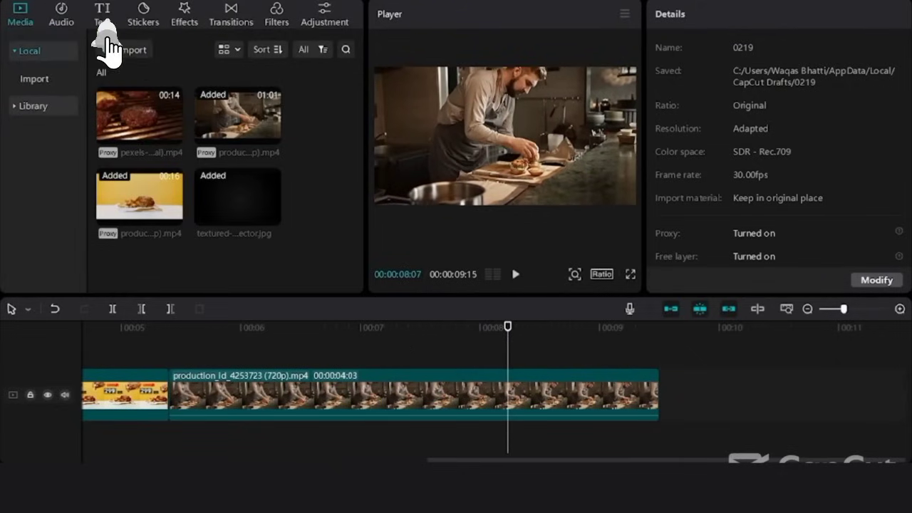
Step: Add a default text layer above the kitchen clip, remove the duplicate text, and reposition and extend it across most of the clip
click(103, 20)
click(149, 111)
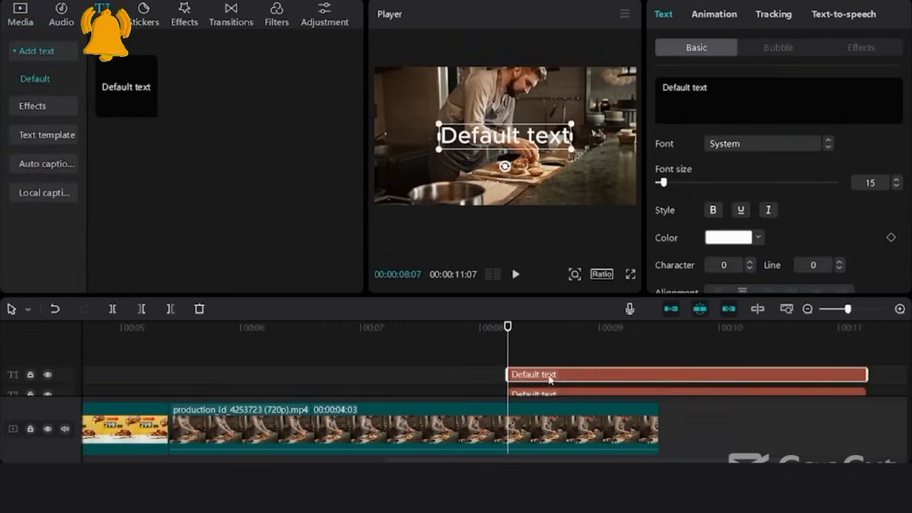
key(Delete)
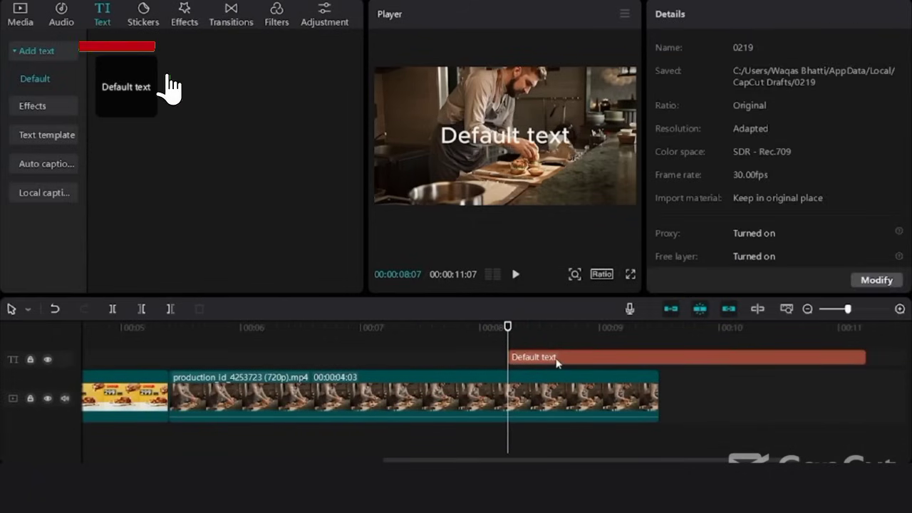
drag(548, 364, 248, 365)
drag(569, 357, 660, 357)
drag(451, 364, 513, 364)
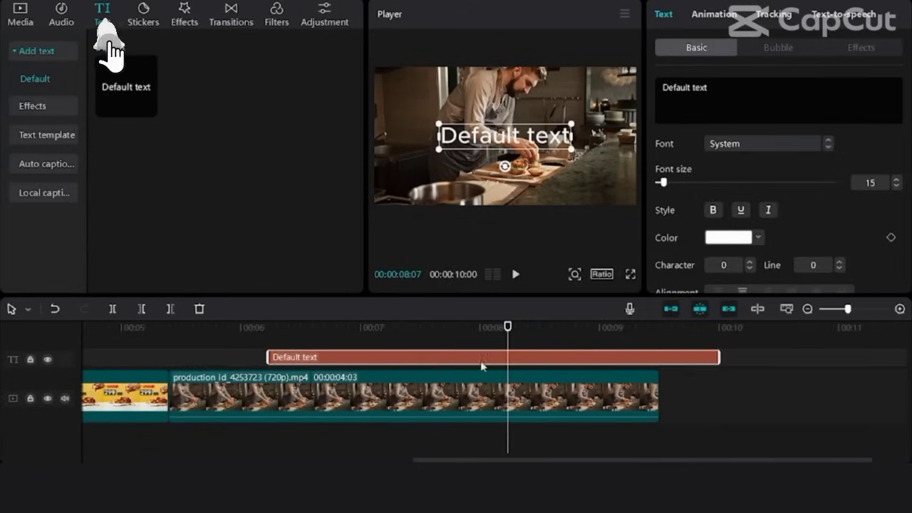
Step: Insert the Shake camera transition between the offer compound clip and the kitchen clip
click(205, 394)
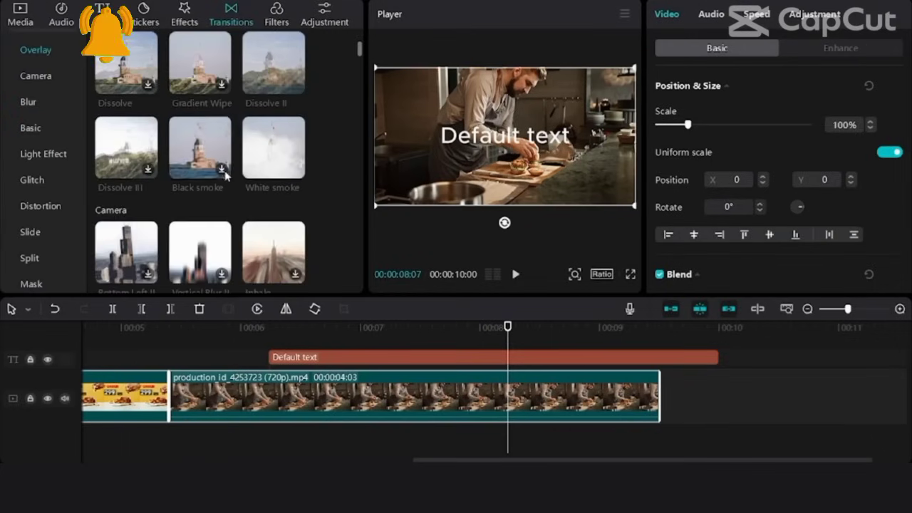
scroll(116, 48, down, 10)
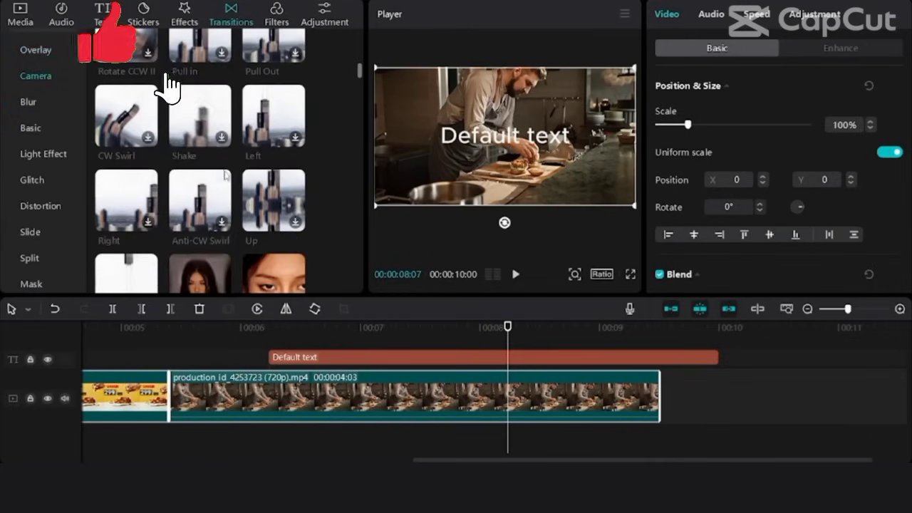
click(199, 122)
drag(191, 171, 171, 394)
click(567, 273)
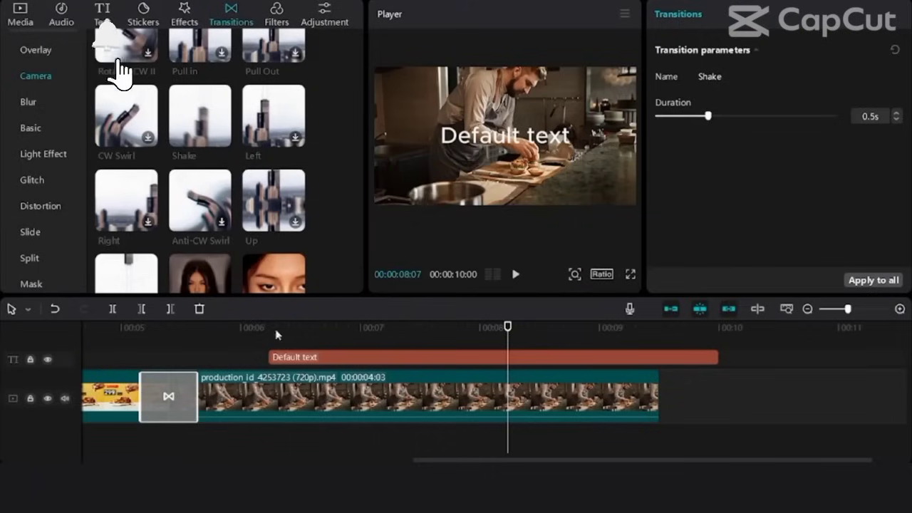
Step: Play the transition and shift the default text layer so it ends together with the kitchen clip
click(105, 332)
key(space)
key(space)
click(378, 356)
drag(378, 356, 314, 360)
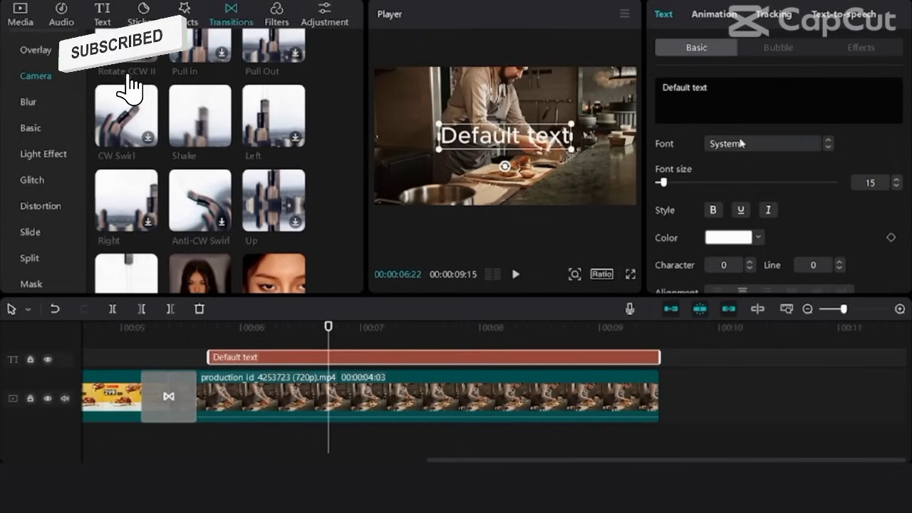
Step: Hide the text track and set the kitchen clip's temperature to 18, hue to -19 and saturation to 22
click(428, 399)
click(874, 16)
scroll(824, 81, down, 2)
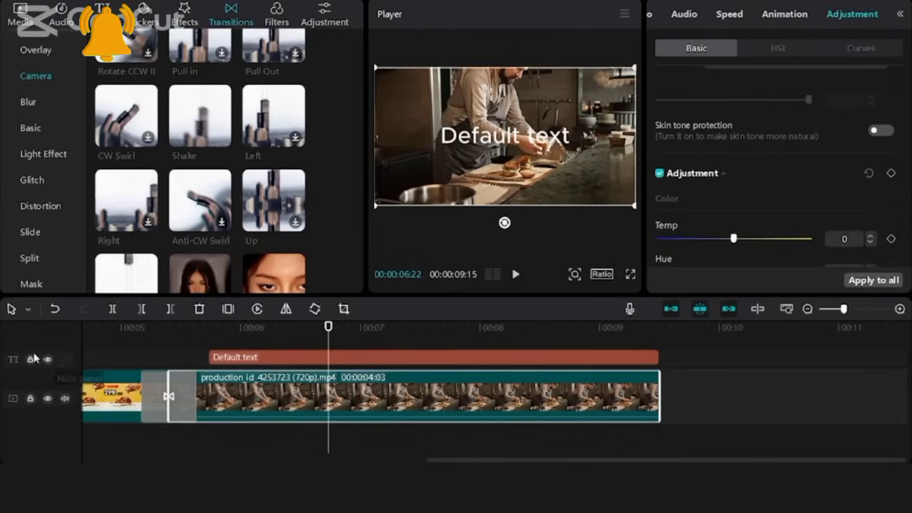
click(47, 360)
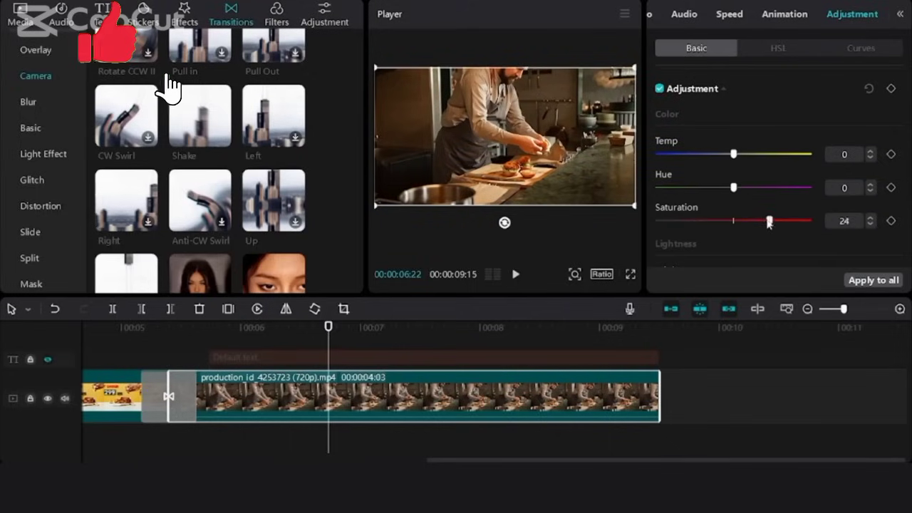
drag(735, 159, 763, 158)
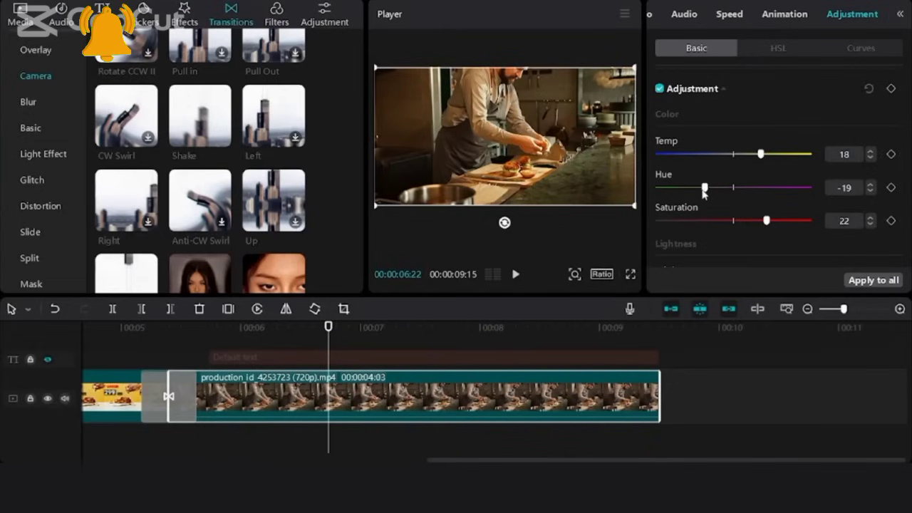
Step: Set the kitchen clip's brightness to -18 and contrast to 19
scroll(737, 189, down, 2)
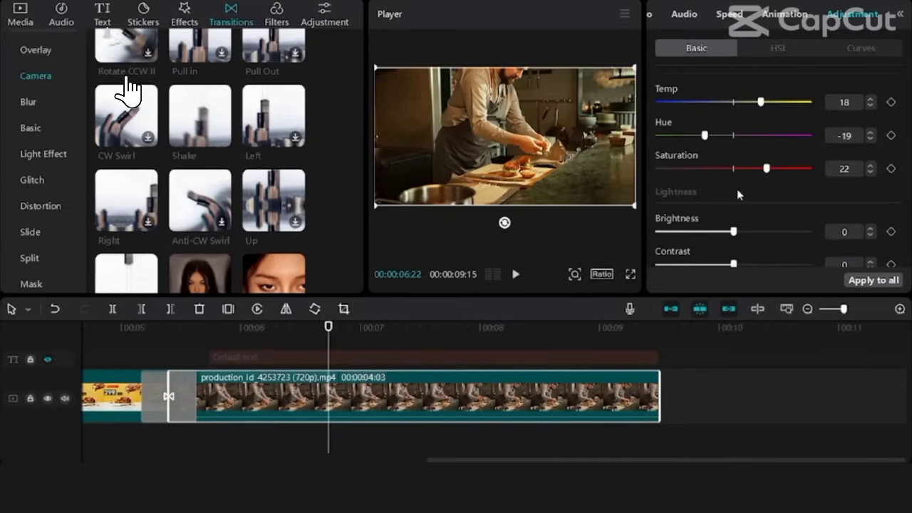
scroll(738, 186, down, 2)
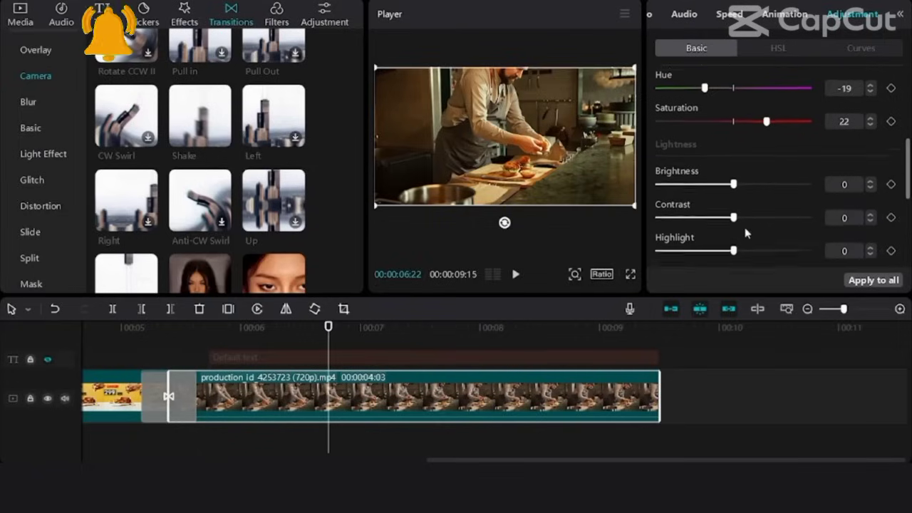
drag(703, 186, 699, 184)
drag(734, 212, 763, 216)
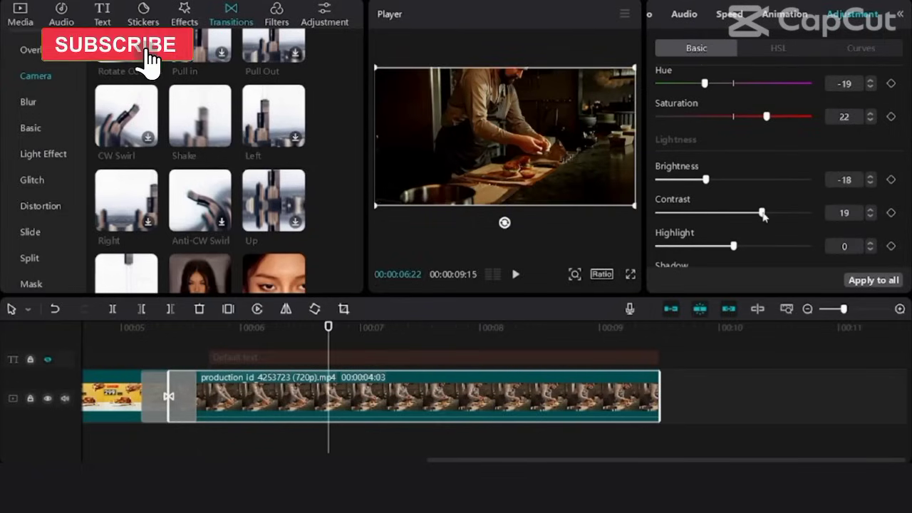
Step: Fine-tune the kitchen clip's remaining lightness settings, set Sharpen to 20, and show the text track again
scroll(762, 214, down, 3)
drag(736, 178, 761, 182)
scroll(733, 196, down, 5)
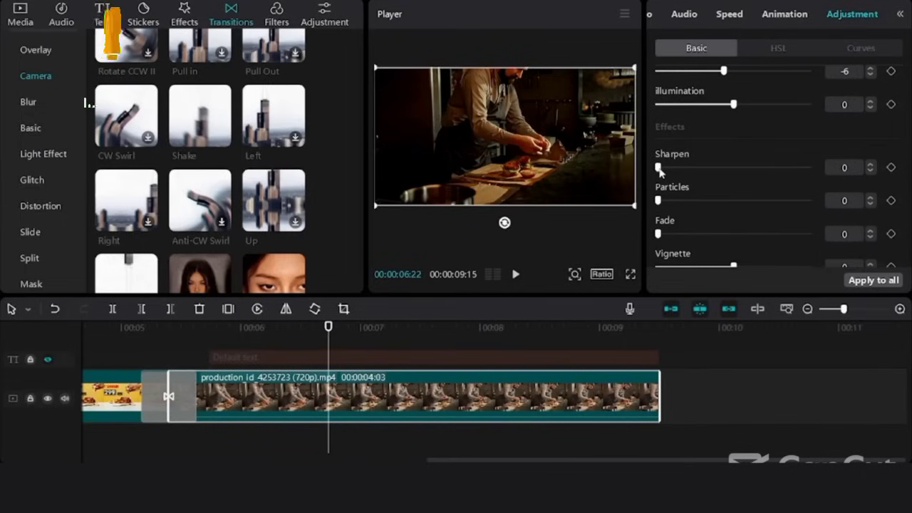
scroll(671, 220, down, 1)
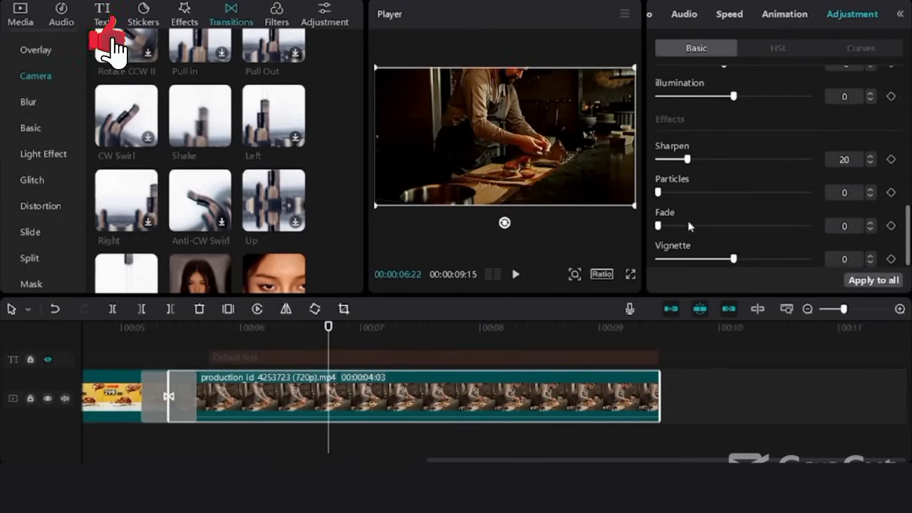
click(47, 360)
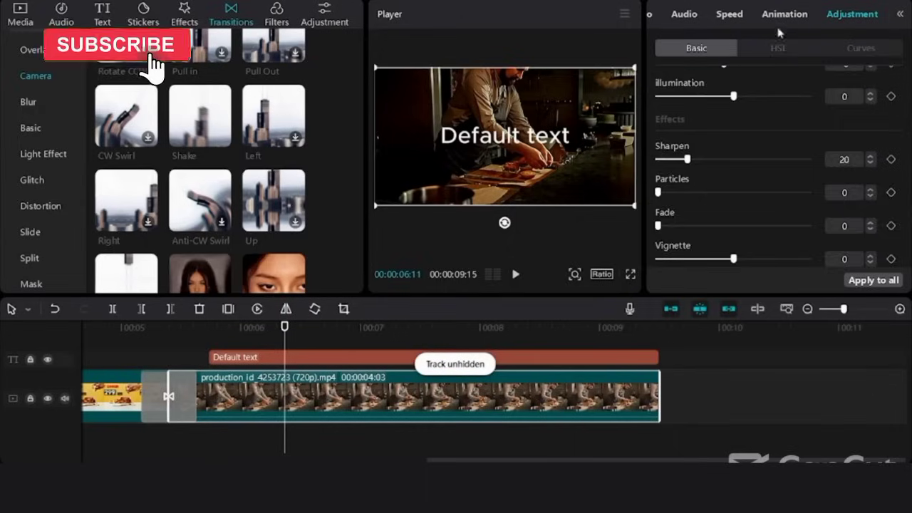
Step: Change the default text to "cooked in very clean environment" on two lines in ZY Elegant, size 11, and place it low in the frame
click(435, 357)
text(co)
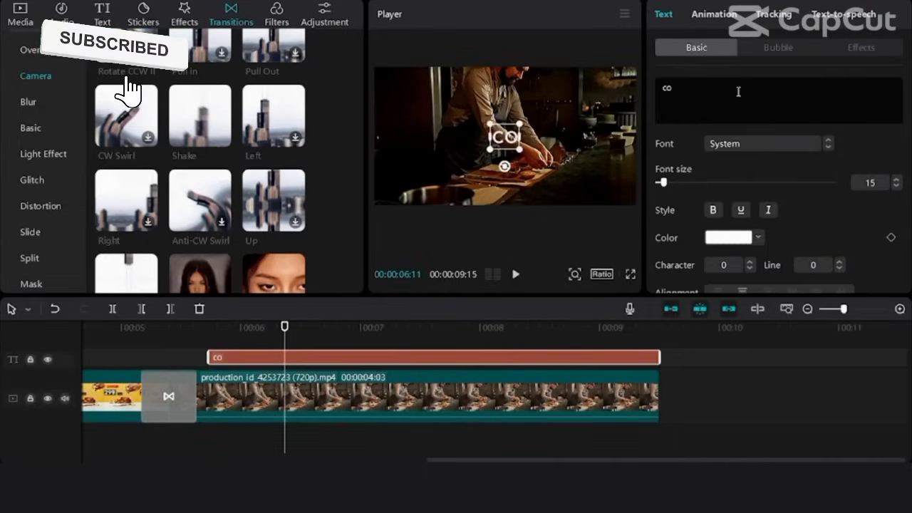
text(oked in very clean)
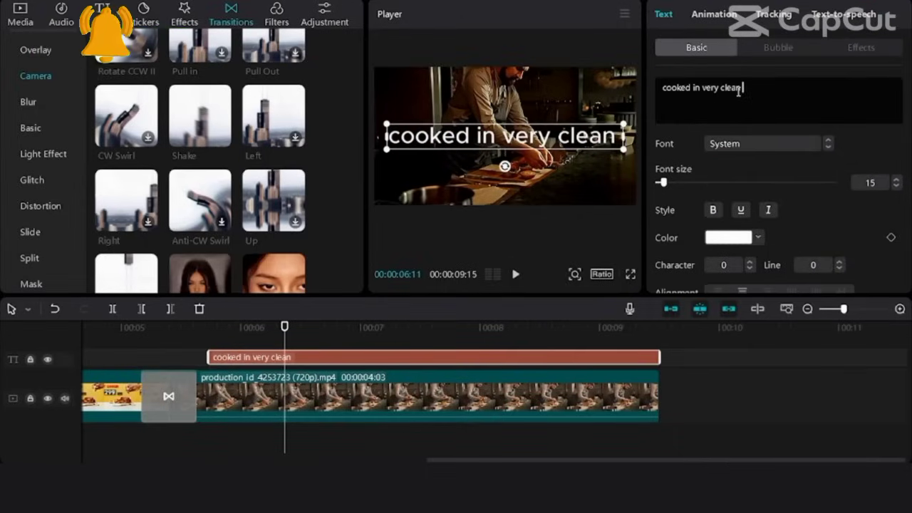
key(Return)
text(environment)
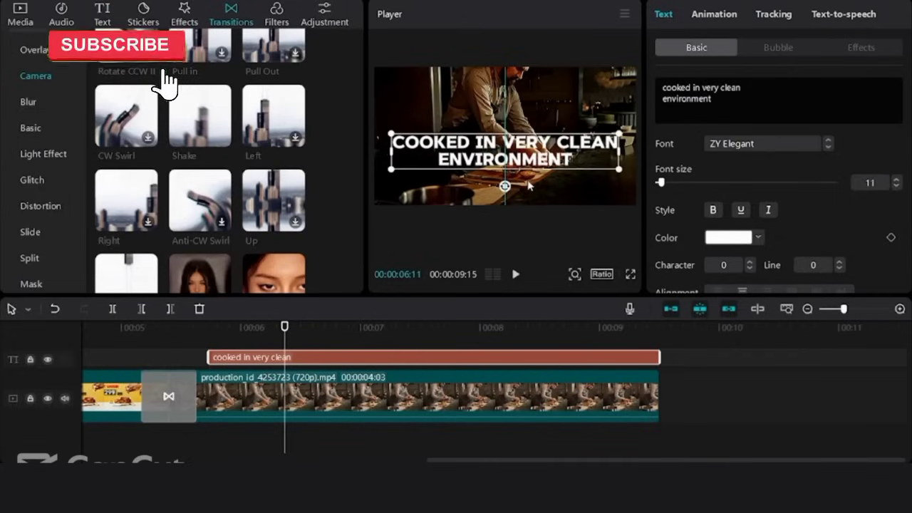
drag(526, 181, 527, 188)
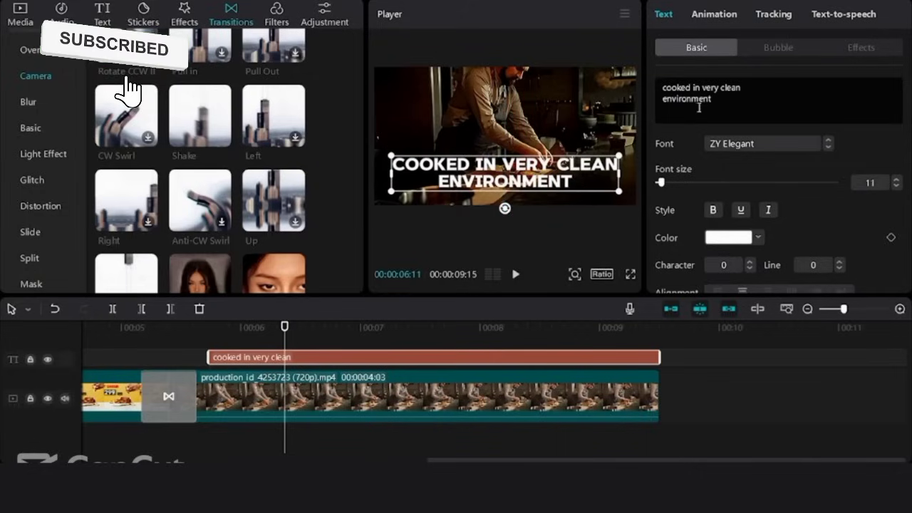
Step: Try amber FFBF17 on the word "environment" in the caption and change it to a bright blue instead
drag(727, 99, 643, 107)
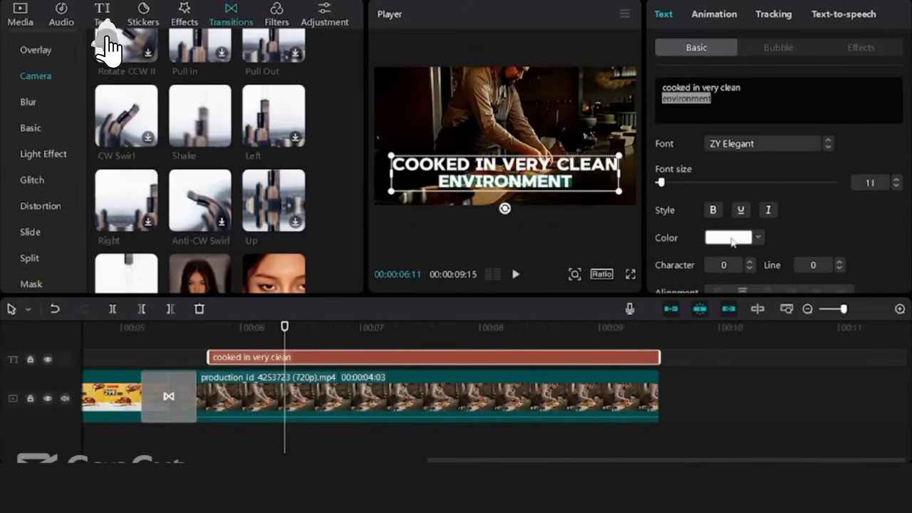
click(733, 241)
click(775, 436)
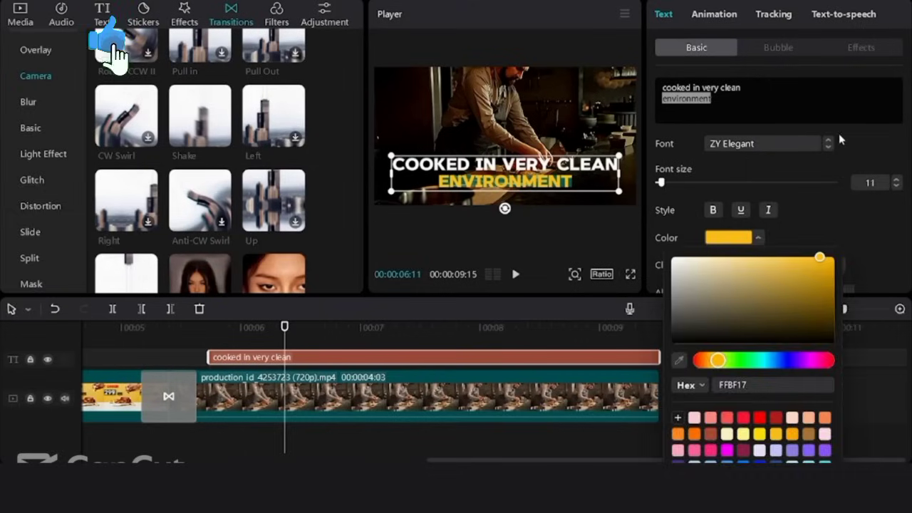
click(852, 139)
click(734, 241)
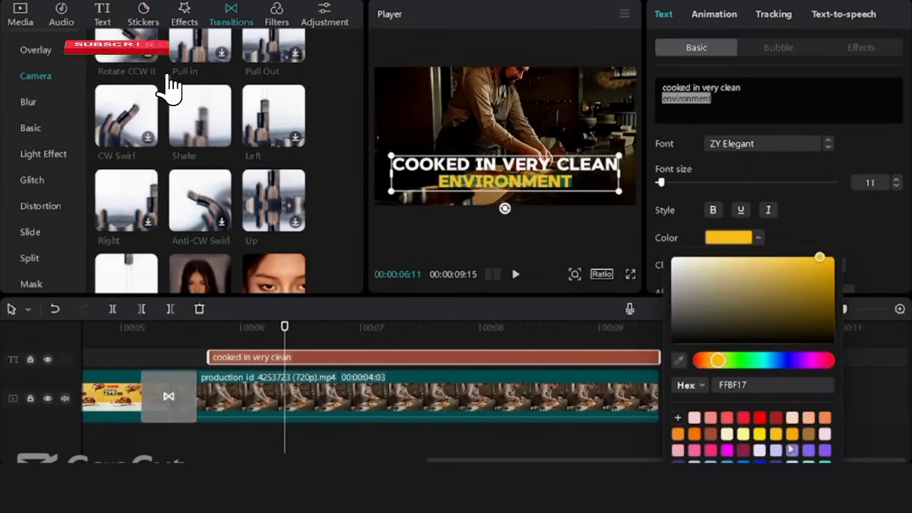
scroll(791, 449, down, 3)
click(730, 418)
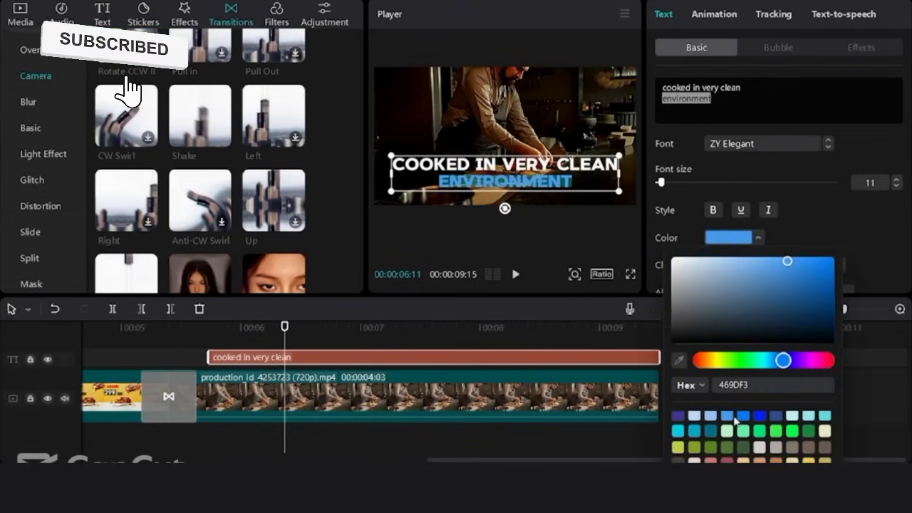
click(744, 418)
click(864, 154)
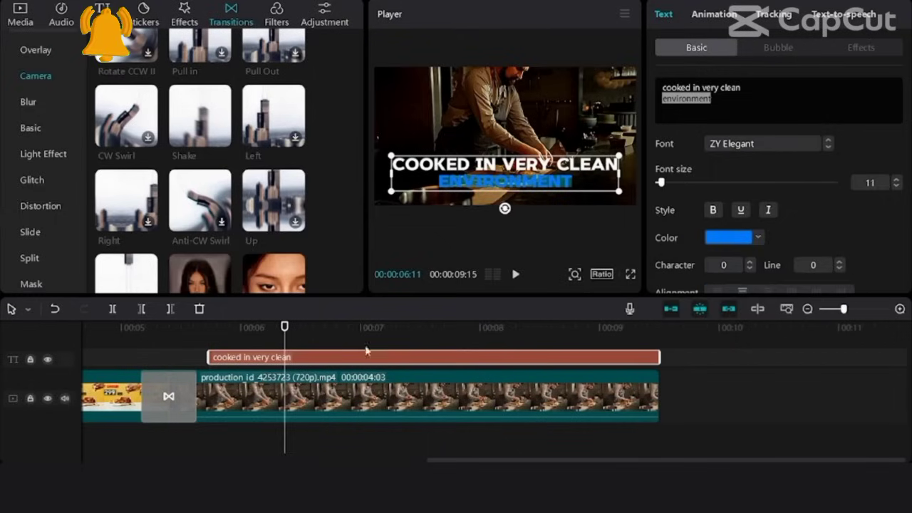
Step: Play the transition into the kitchen clip to review the two-line caption
click(164, 333)
key(space)
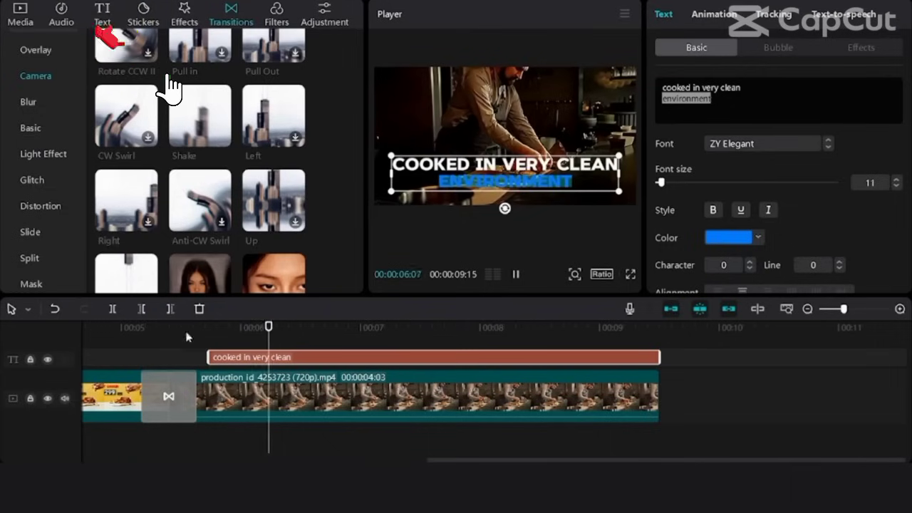
key(space)
Step: Apply the Flipping entrance animation to the kitchen caption with a 1.4 s duration
click(713, 13)
scroll(778, 184, up, 2)
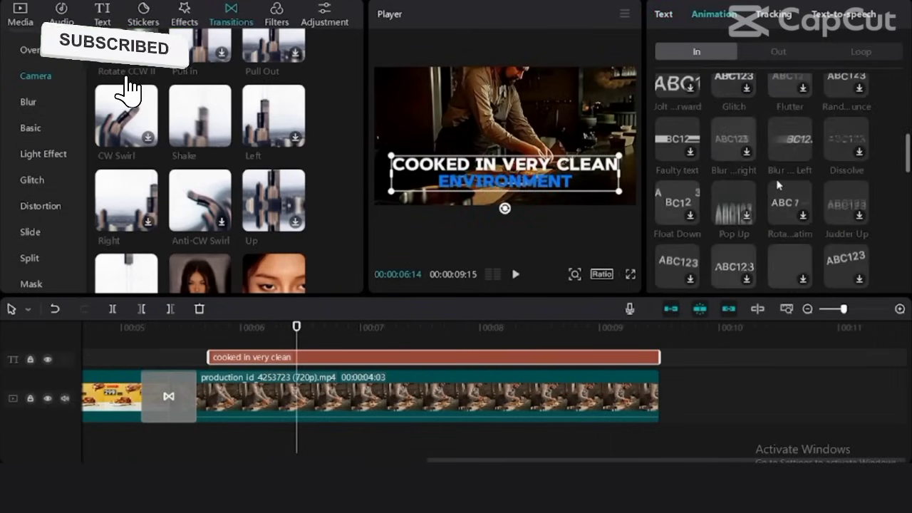
scroll(778, 183, up, 2)
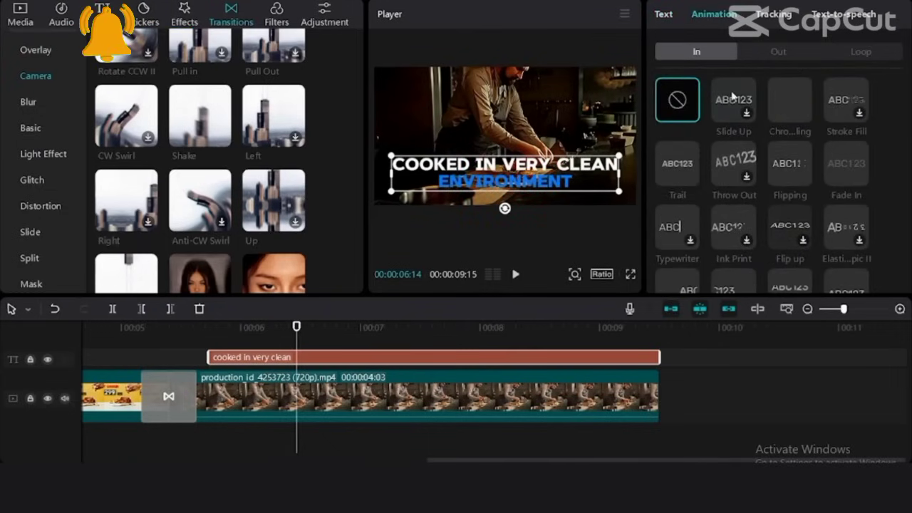
click(791, 161)
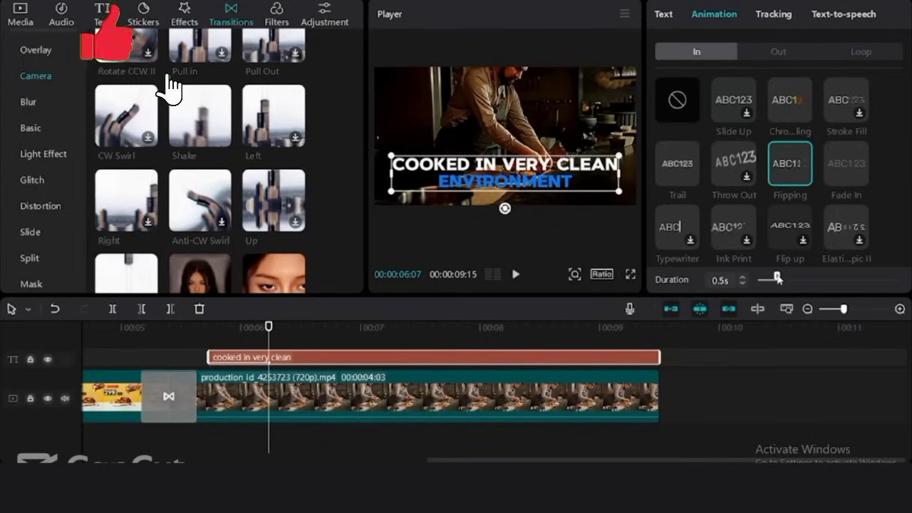
drag(809, 279, 811, 277)
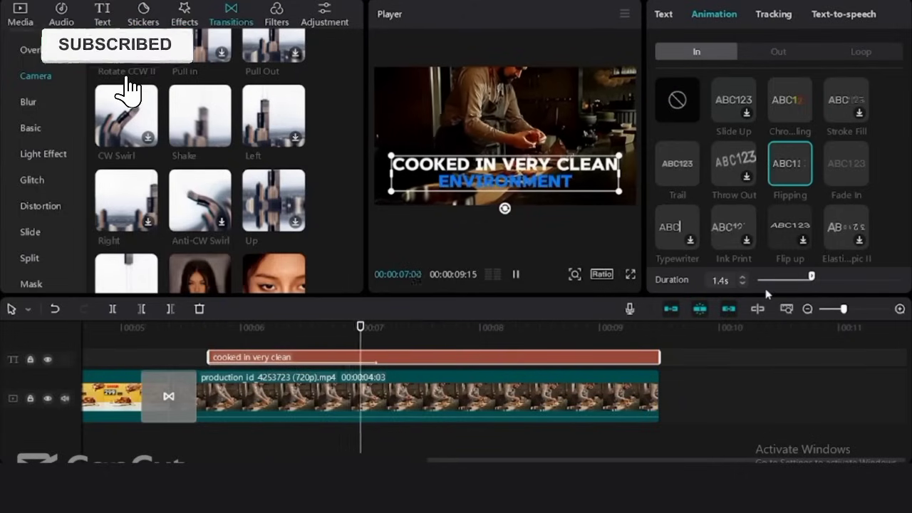
Step: Add a black rounded background behind the kitchen caption with 66% opacity
click(664, 14)
click(660, 153)
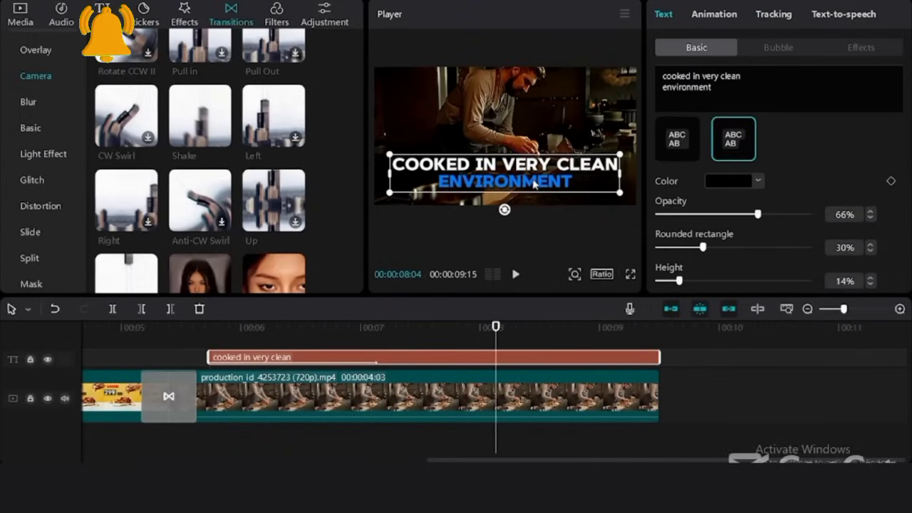
Step: Move the "cooked in very clean environment" caption slightly lower in the frame and trim its end to 00:00:07:23
drag(534, 184, 540, 210)
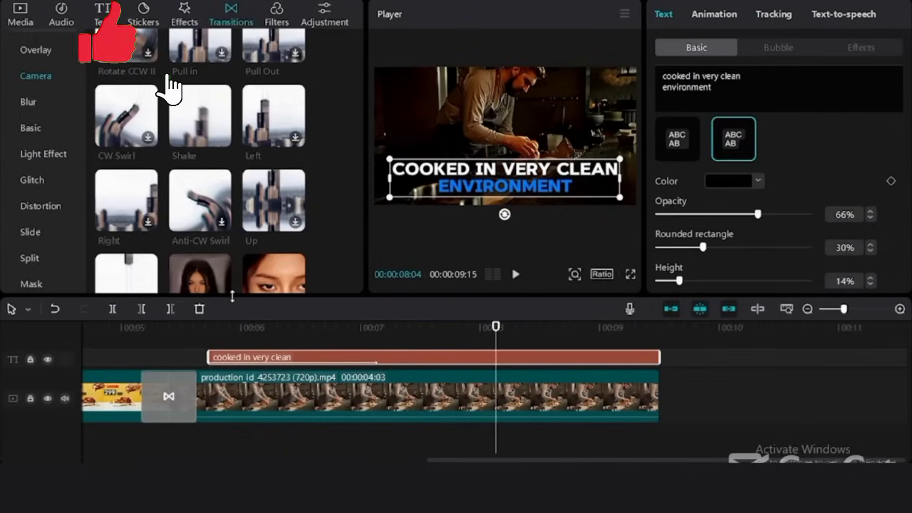
click(125, 329)
key(space)
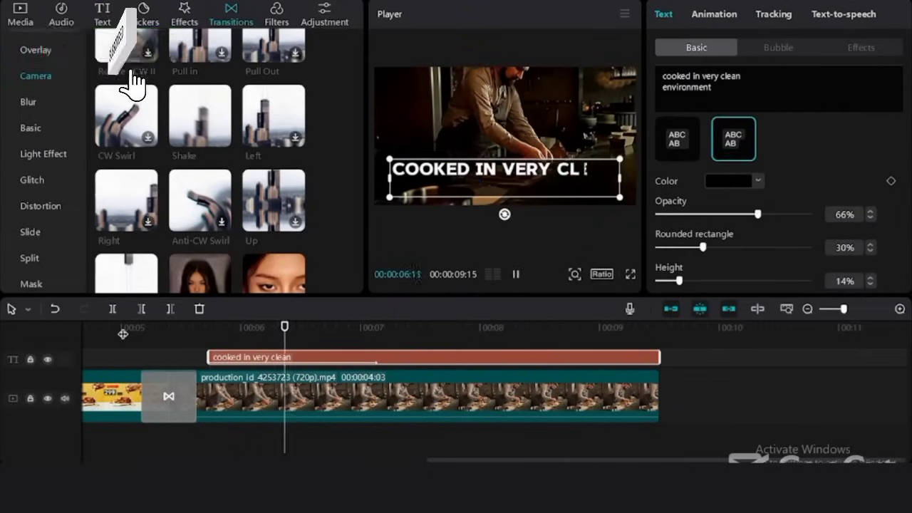
key(space)
key(ctrl+b)
key(Delete)
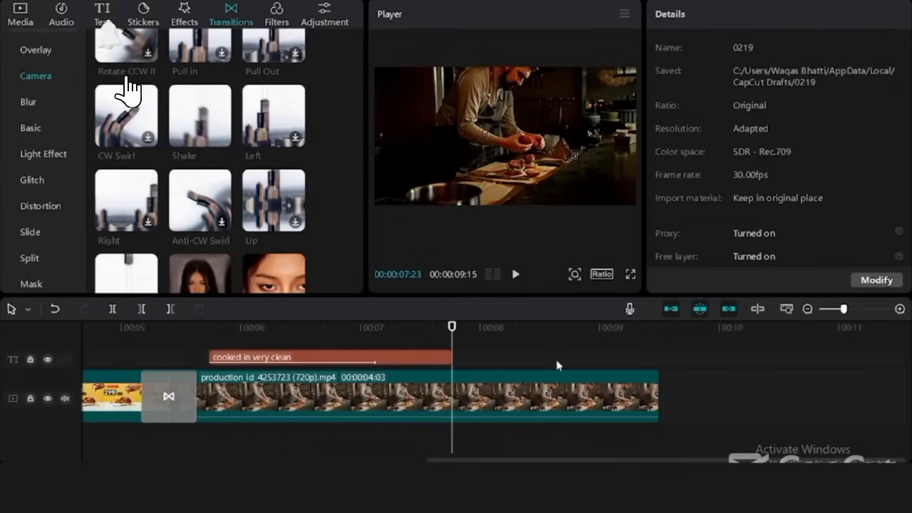
Step: Add a three-line text "what you waiting for ?" over the kitchen clip, starting just before the previous caption ends
key(space)
key(space)
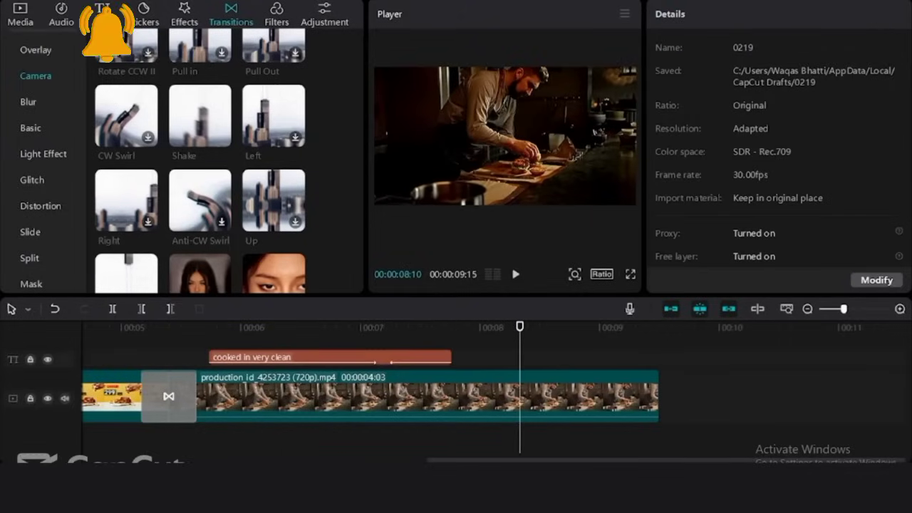
click(103, 15)
click(148, 107)
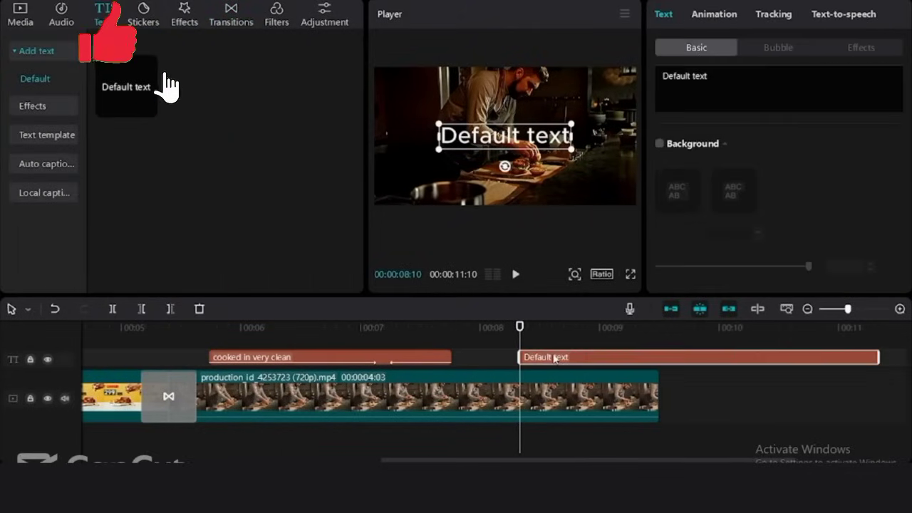
drag(555, 358, 512, 358)
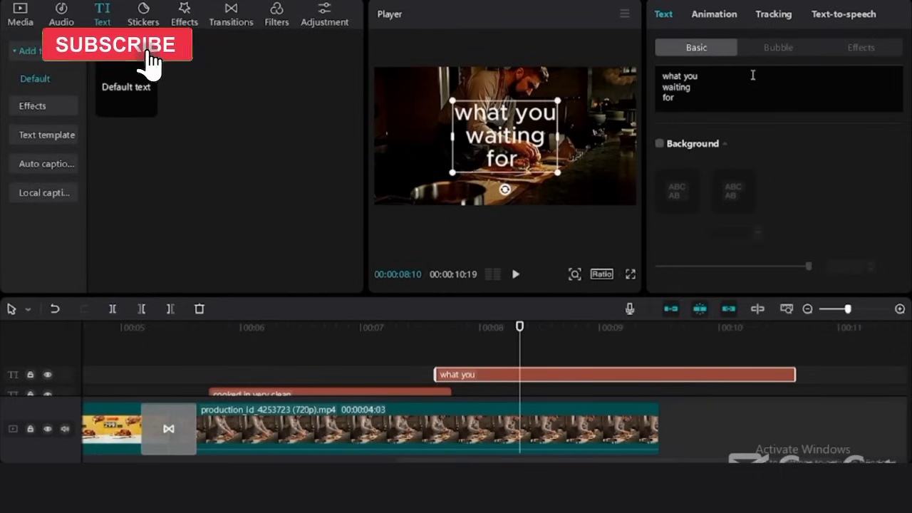
text(?)
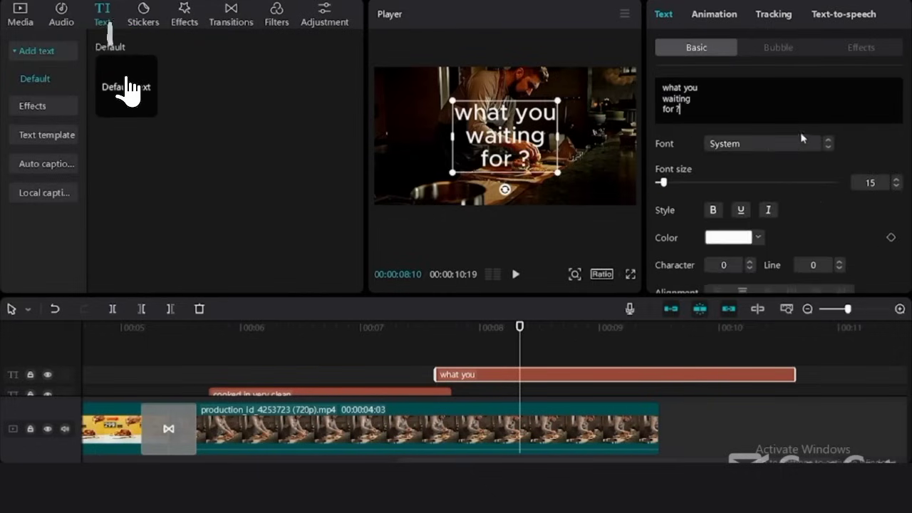
Step: Set the "what you waiting for ?" text to ZY Elegant and add a black rounded background with 53% opacity
click(803, 137)
click(720, 198)
scroll(727, 200, down, 10)
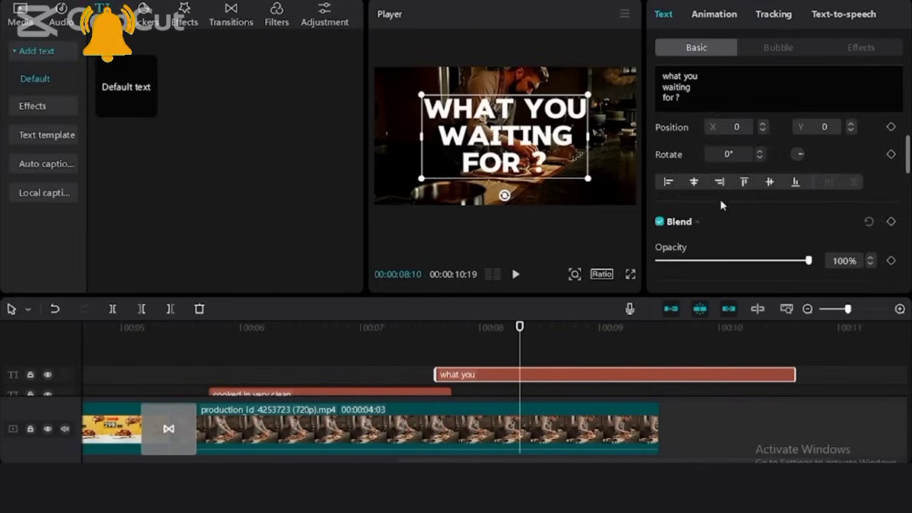
scroll(713, 214, down, 4)
click(666, 238)
scroll(713, 213, down, 2)
click(734, 229)
scroll(734, 228, down, 1)
scroll(734, 228, down, 1)
drag(808, 255, 737, 257)
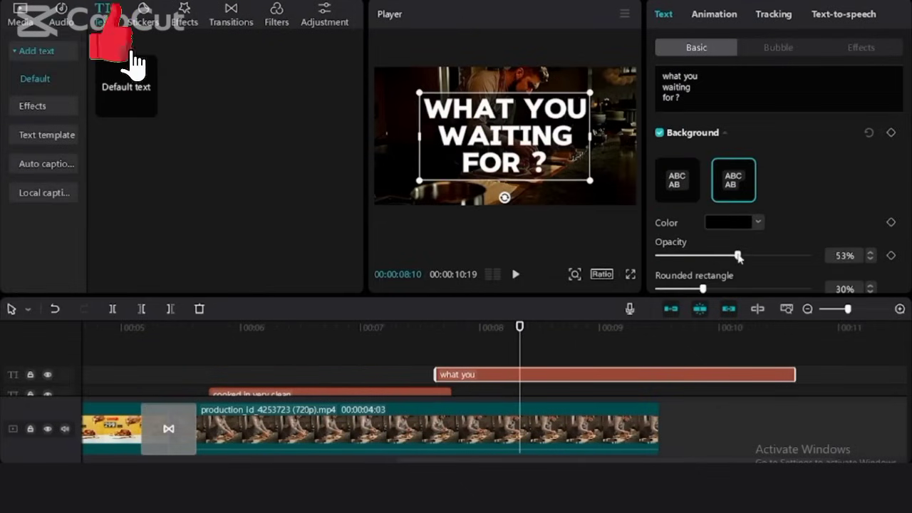
Step: Color the word "waiting" amber FFBF17 in the three-line text
scroll(734, 236, down, 6)
click(659, 119)
scroll(659, 121, up, 3)
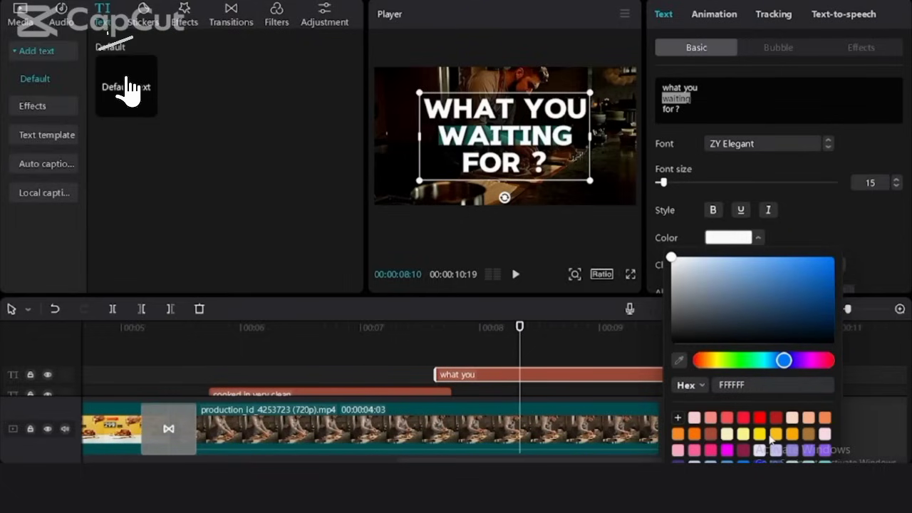
click(775, 434)
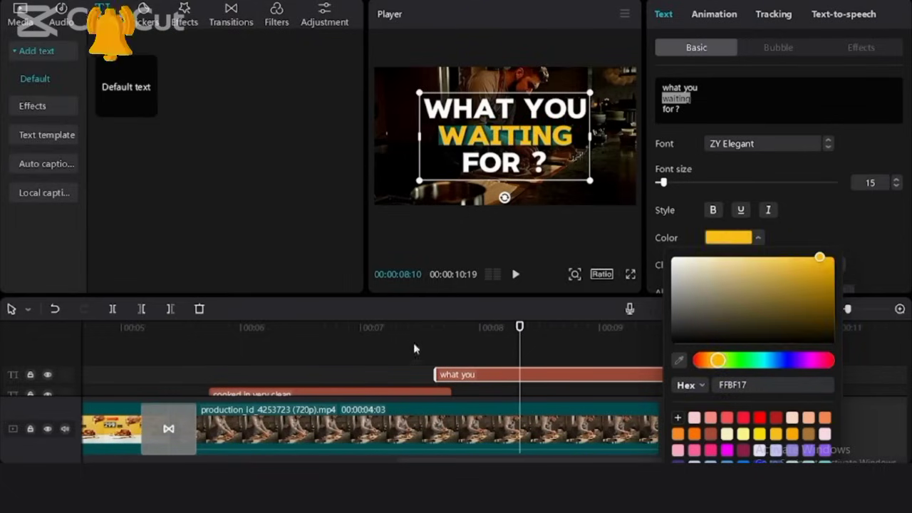
Step: Play through both captions and trim the end of the "what you waiting for ?" text to 00:00:09:01
click(412, 328)
key(space)
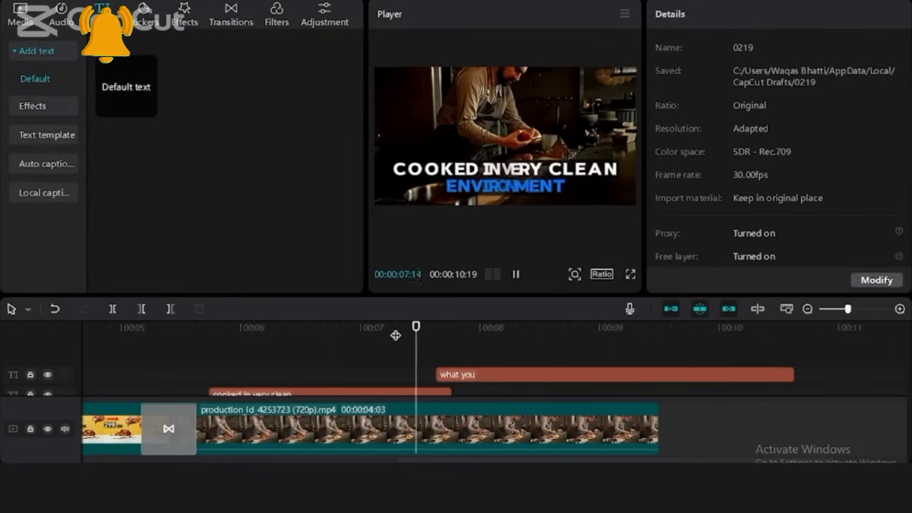
click(556, 374)
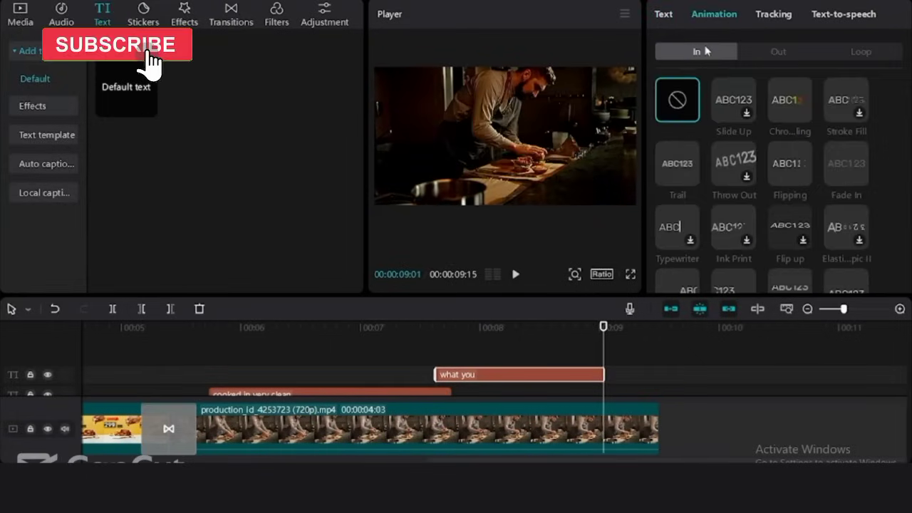
Step: Apply the Flipping entrance and Flutter exit animations, 0.5 s each, to the "what you waiting for ?" text and preview them
click(792, 168)
click(784, 53)
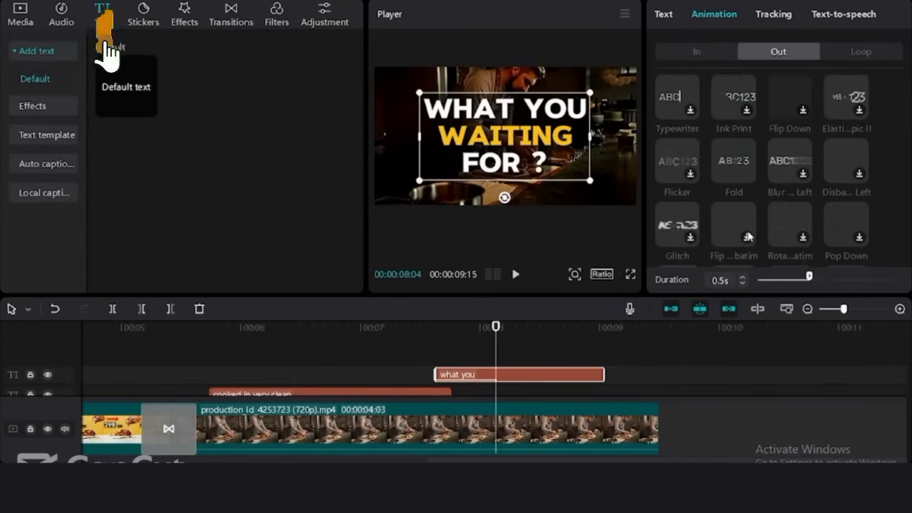
scroll(748, 236, down, 2)
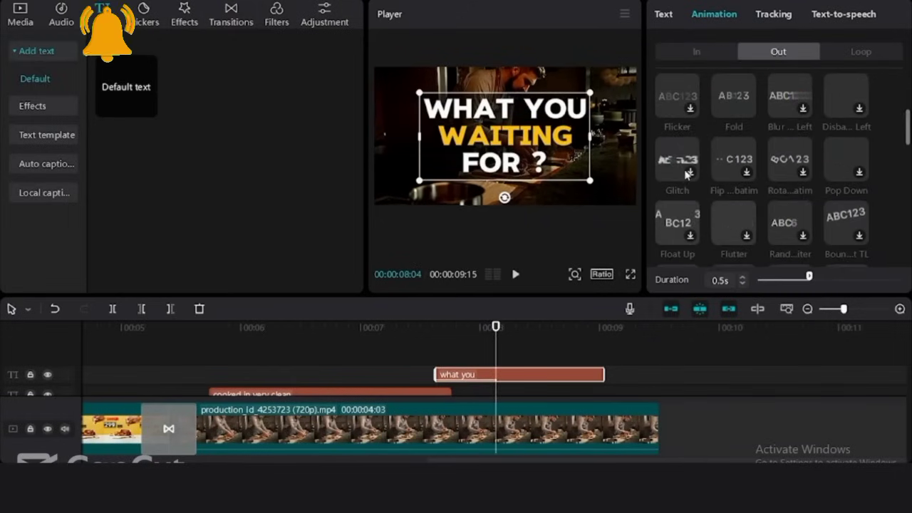
click(732, 225)
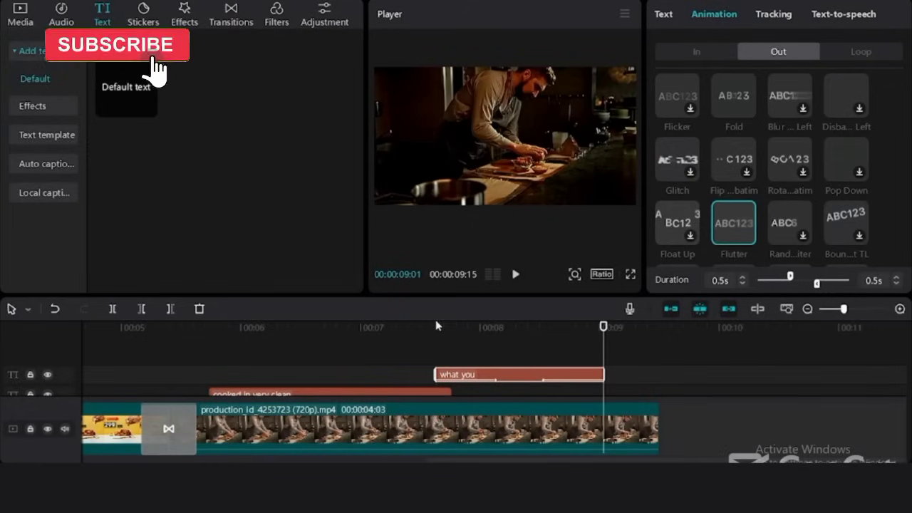
click(414, 330)
key(space)
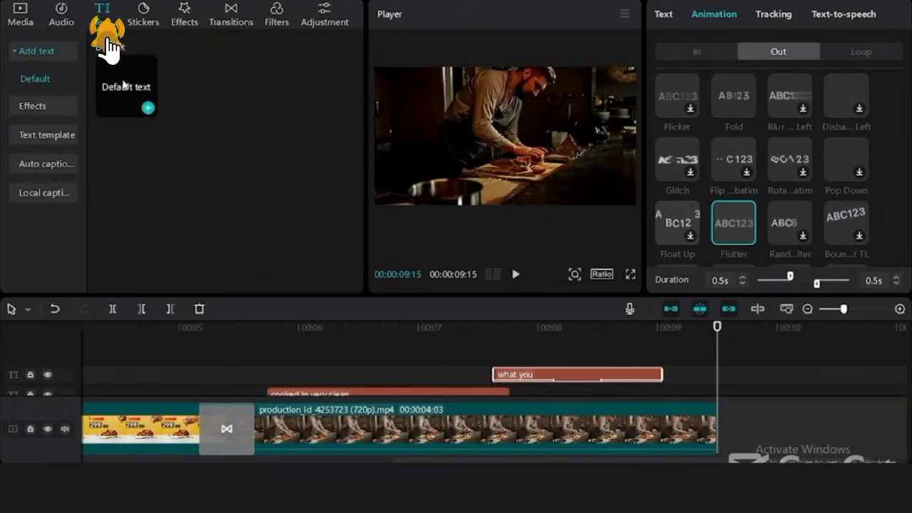
Step: Add a "just" text in ZY Resolve near the top of the frame, running from the previous text to the kitchen clip's end
click(148, 108)
drag(752, 383, 700, 362)
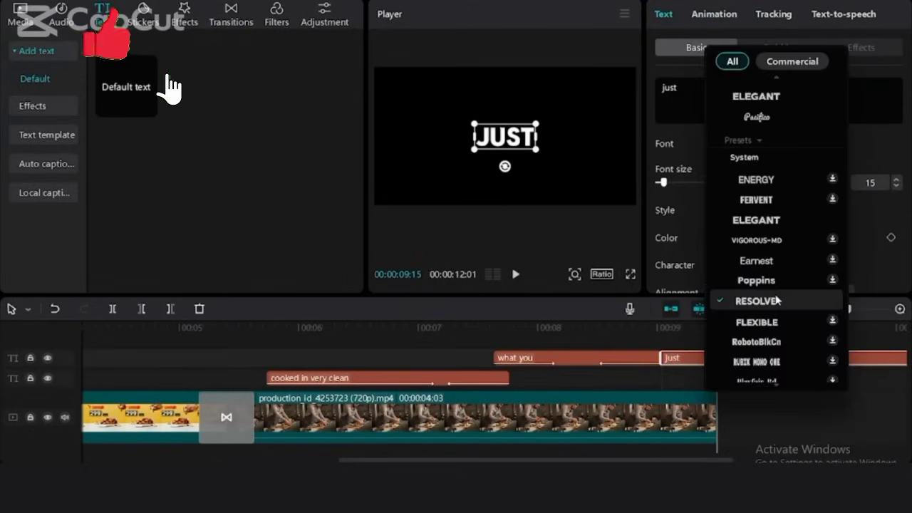
click(776, 300)
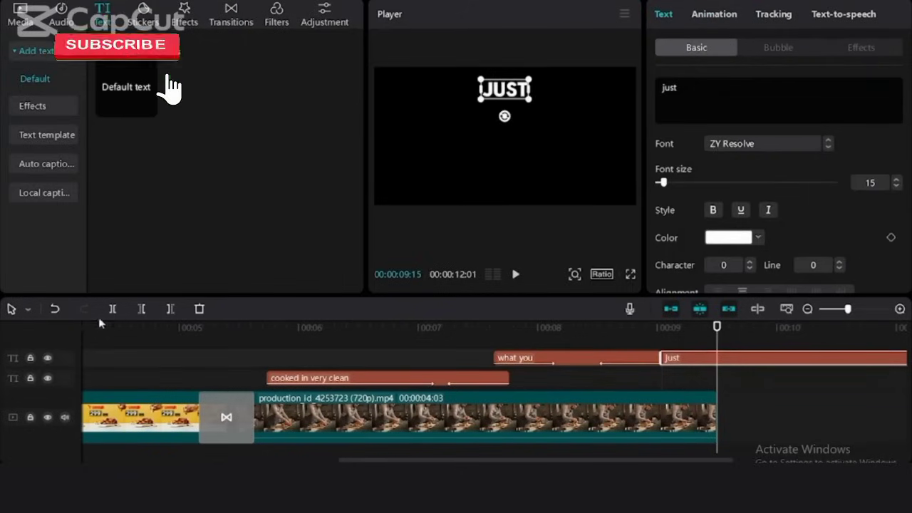
click(746, 358)
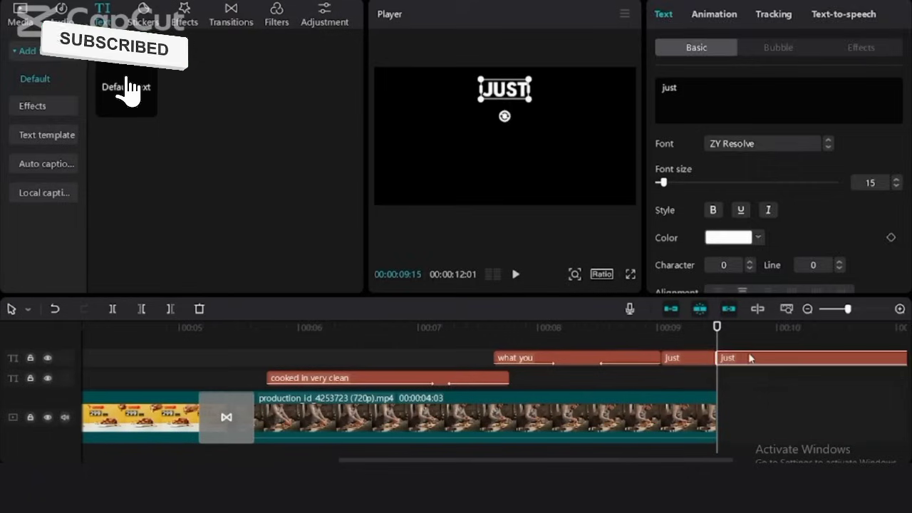
key(Delete)
Step: Add an "order now" text in ZY Resolve centered below "just", spanning the same time on the timeline
click(685, 327)
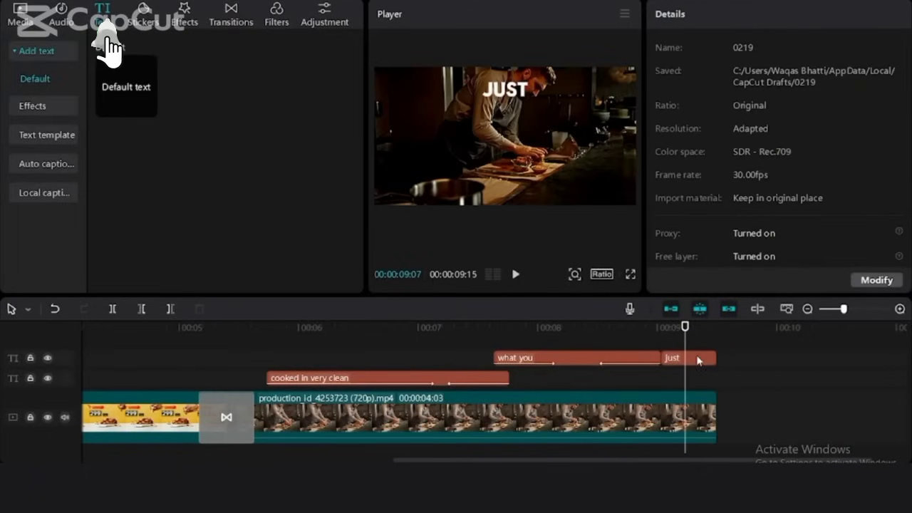
click(698, 361)
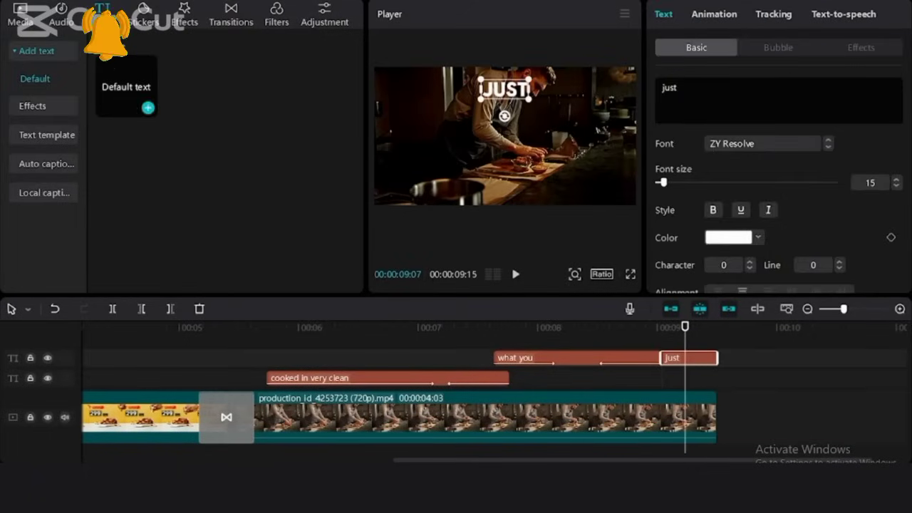
click(147, 109)
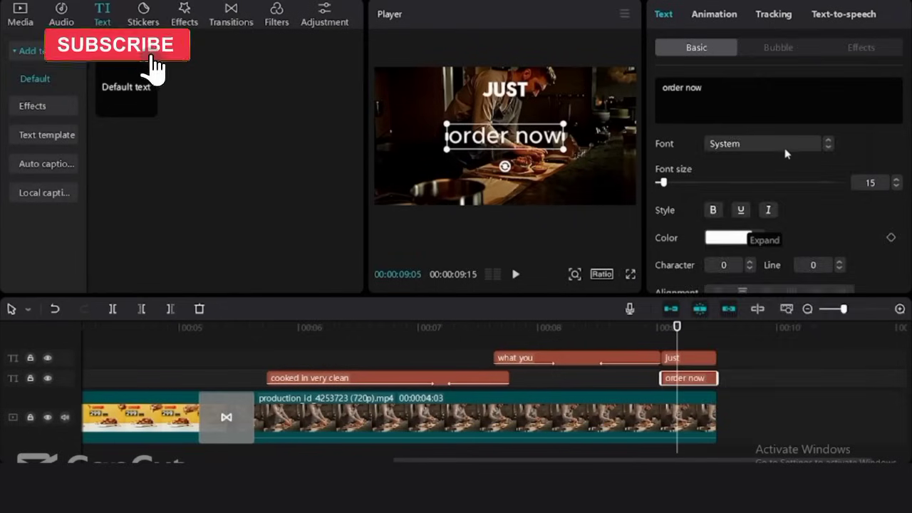
click(785, 143)
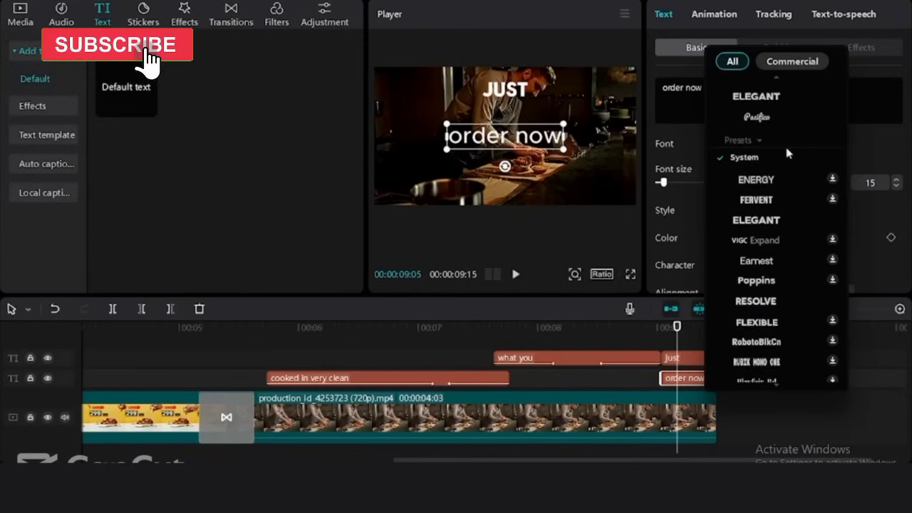
click(756, 300)
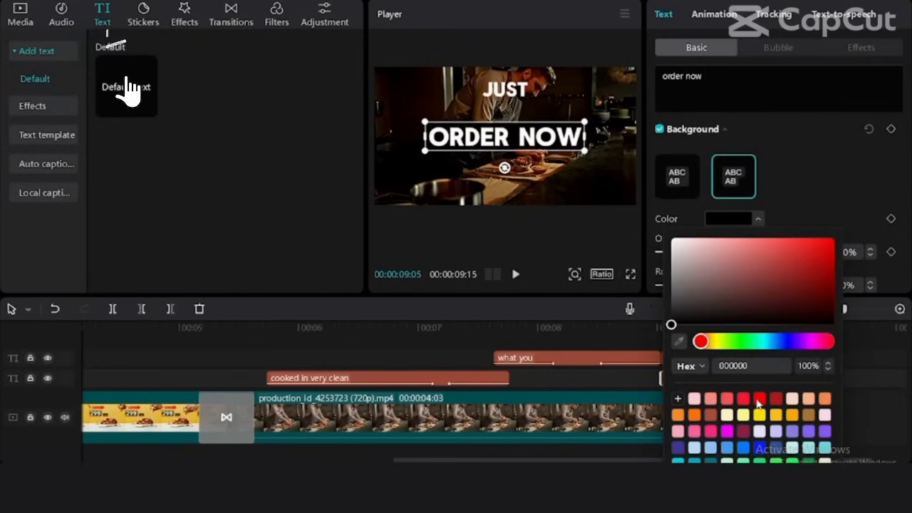
Step: Color the rounded background of the "order now" text red FF0000
click(760, 399)
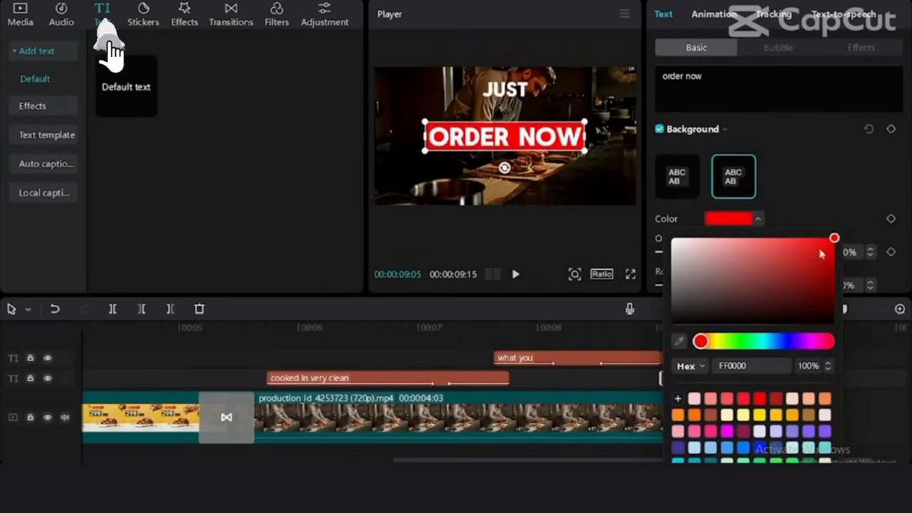
click(853, 204)
scroll(715, 238, down, 2)
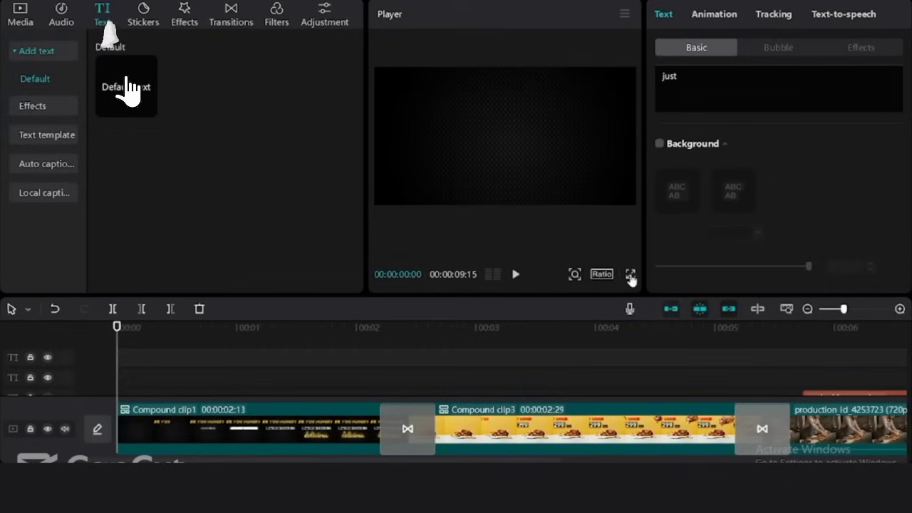
Step: Play the whole promo in full screen from the beginning to review the edit
click(631, 276)
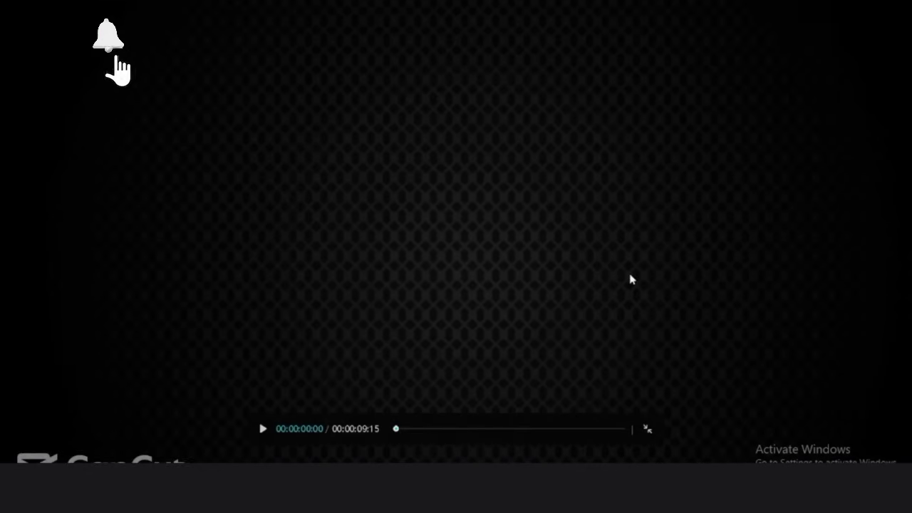
key(space)
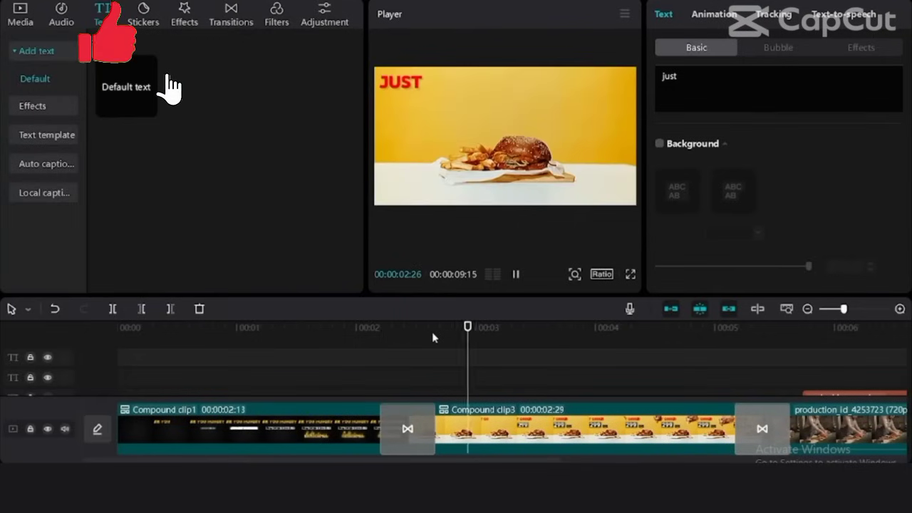
key(space)
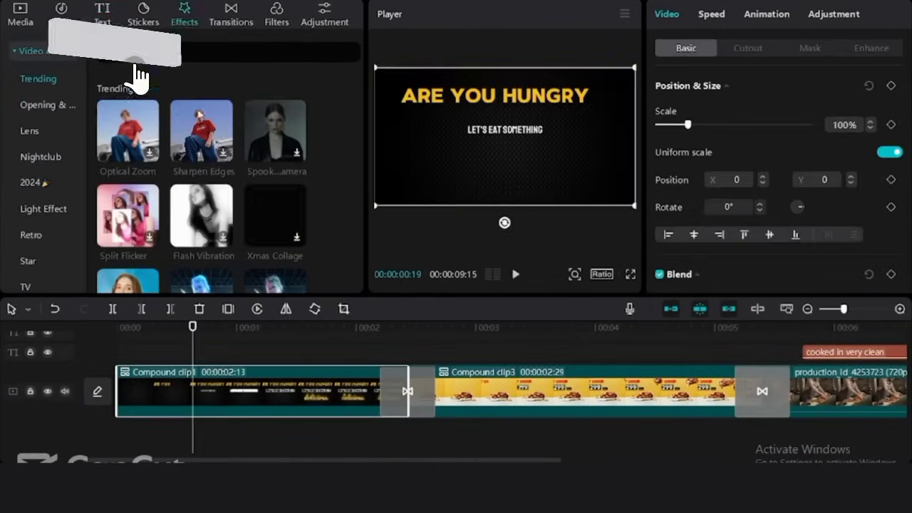
Step: Add the By the Fireplace video effect over the "Are you hungry" intro and trim its end to 00:00:02:13
scroll(128, 89, down, 5)
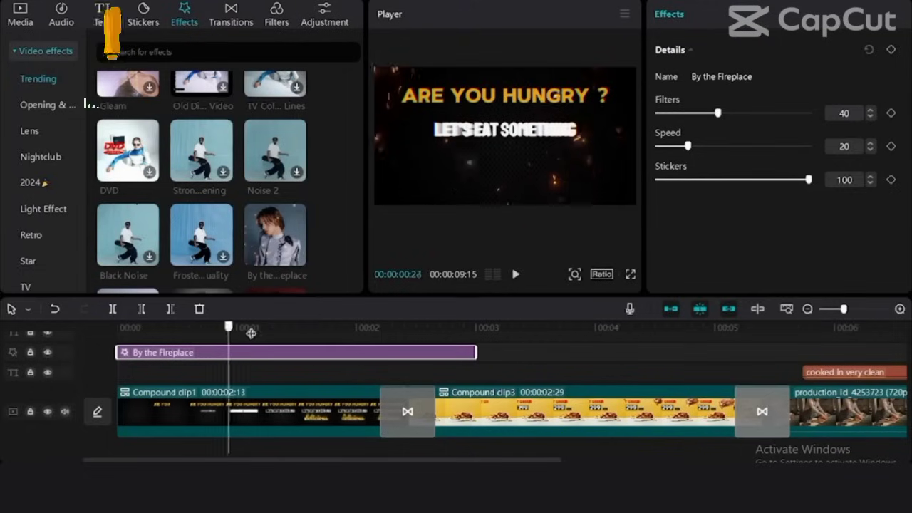
click(408, 328)
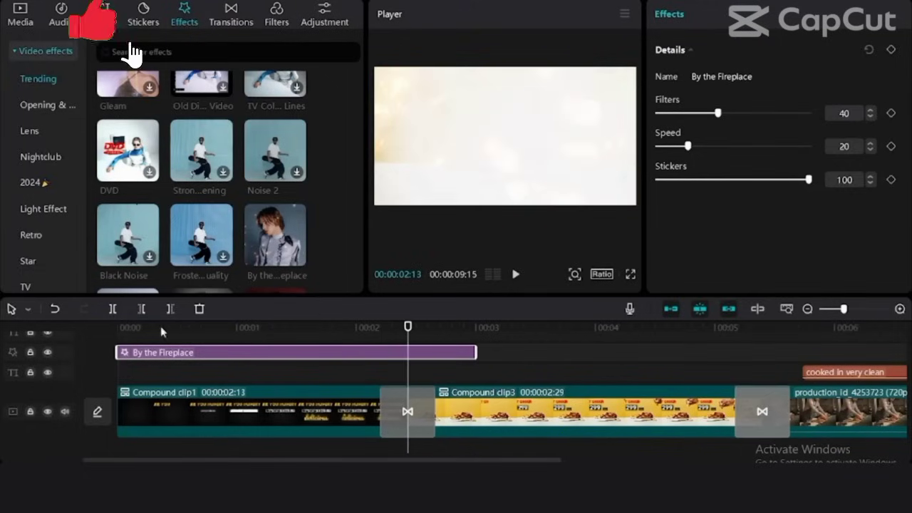
click(115, 309)
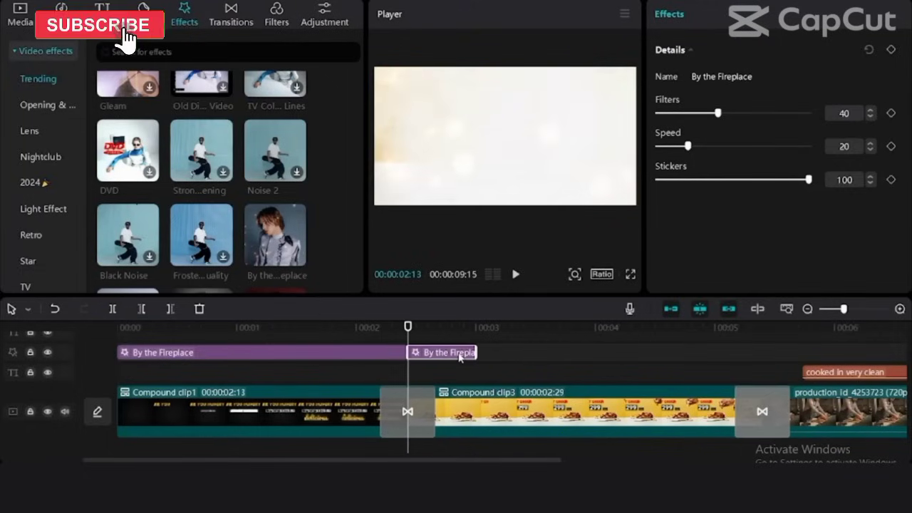
key(Delete)
Step: Preview the By the Fireplace effect and set its filters to 0, speed to 31 and stickers to 62
click(277, 328)
key(space)
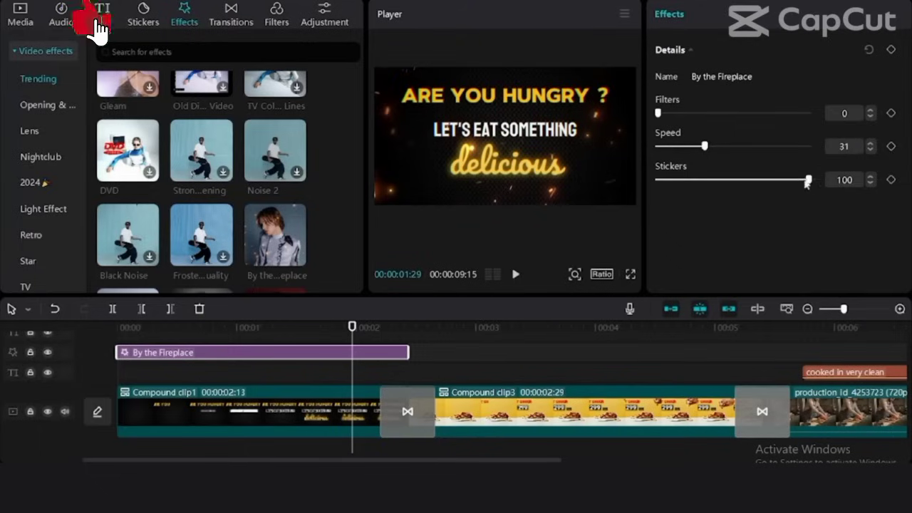
drag(807, 181, 753, 180)
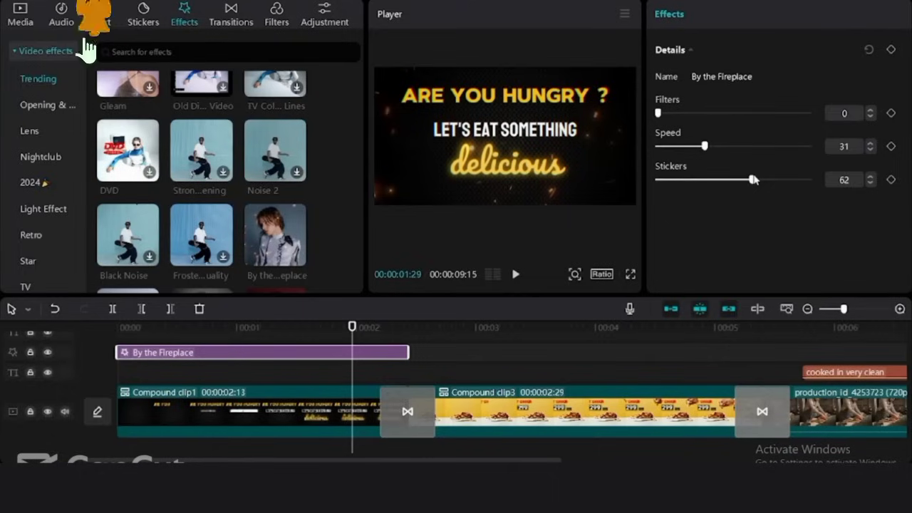
Step: Play the "Are you hungry" intro from the beginning to check the adjusted By the Fireplace effect
click(173, 327)
drag(173, 328, 107, 328)
key(space)
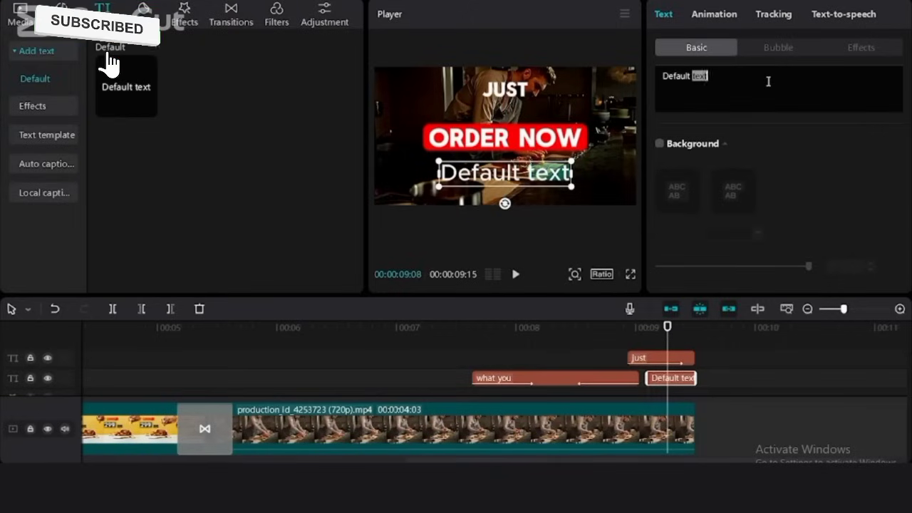
Step: Replace the default text under "order now" with the restaurant's contact phone number
key(ctrl+a)
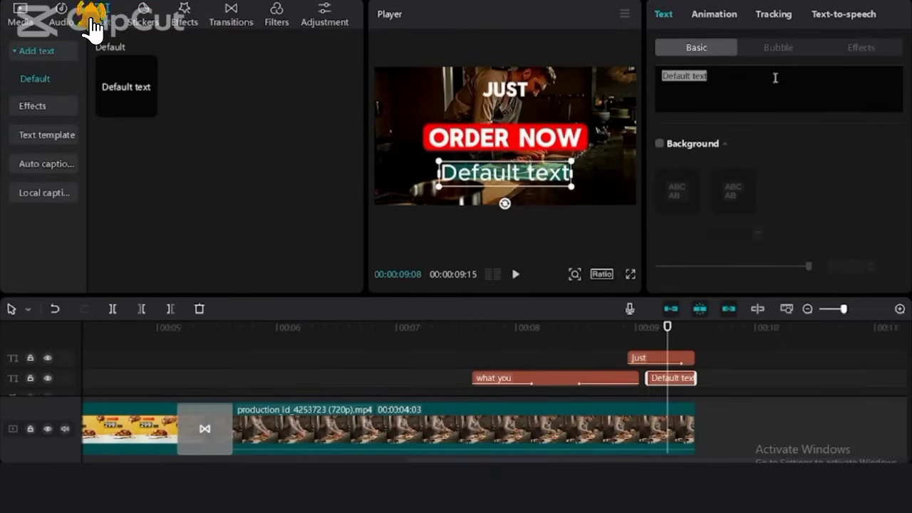
text(+92 00000000)
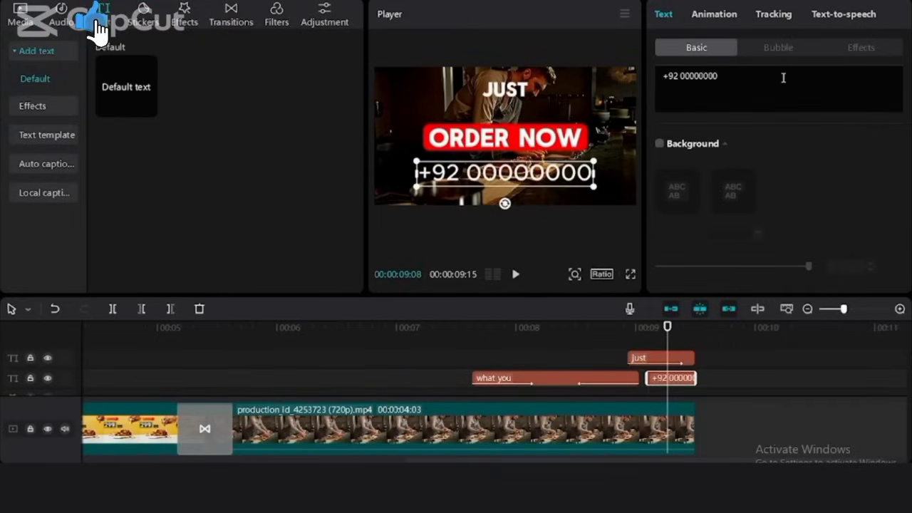
key(BackSpace)
key(BackSpace)
key(BackSpace)
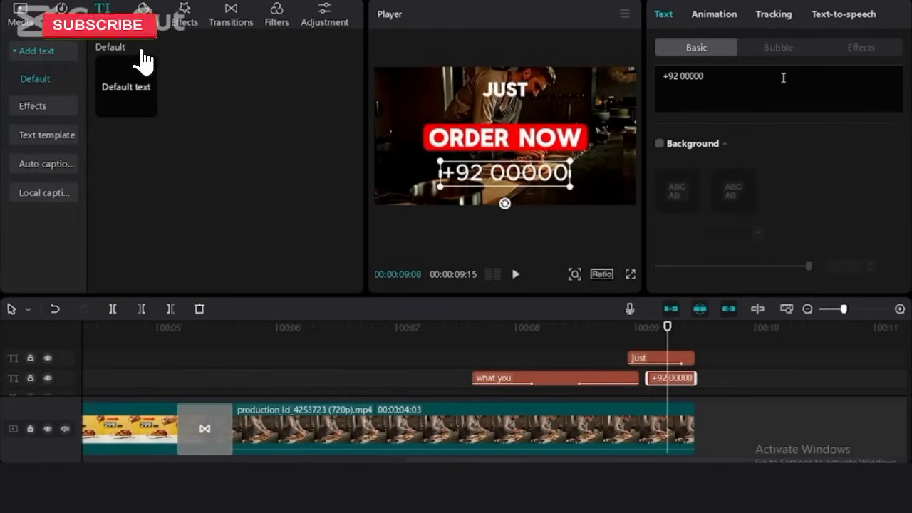
text(0)
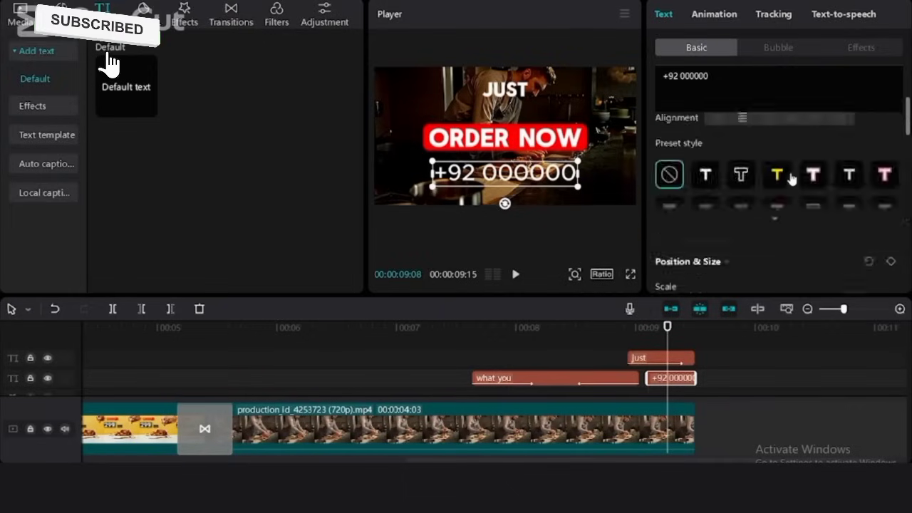
Step: Set the phone number text's font to Resolve and shrink it slightly to fit under "order now"
click(796, 144)
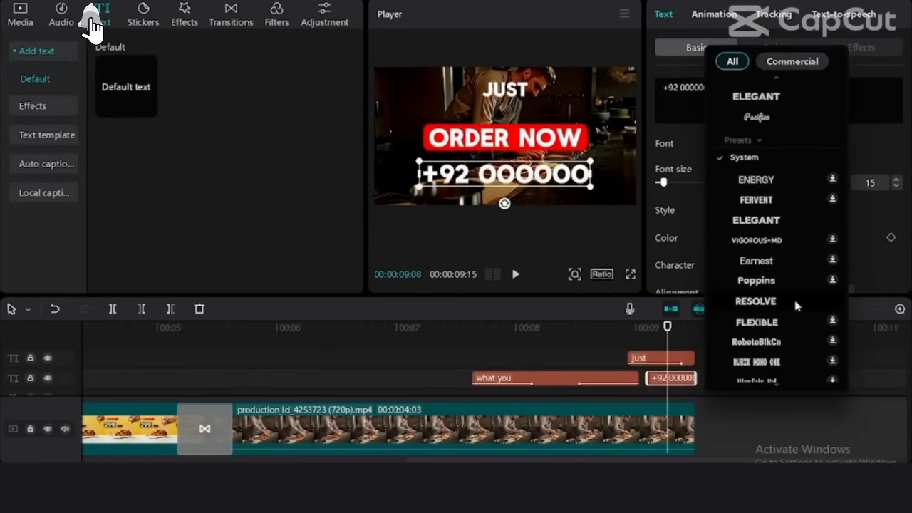
click(796, 305)
drag(589, 187, 565, 184)
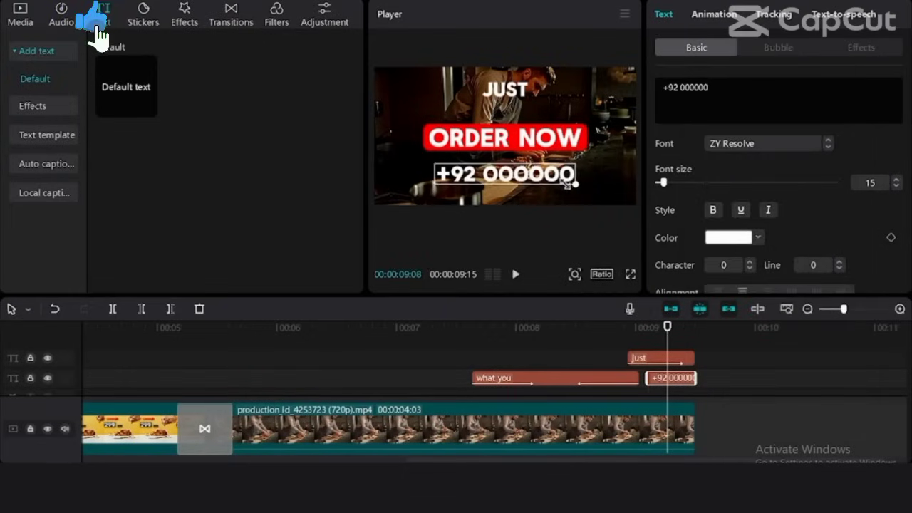
scroll(779, 187, down, 1)
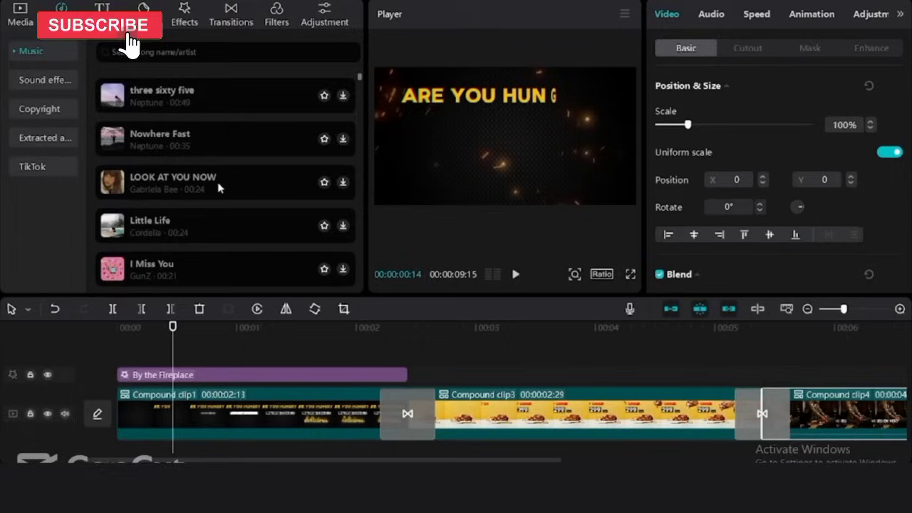
Step: Search the music library for "add"
scroll(218, 187, up, 5)
click(246, 51)
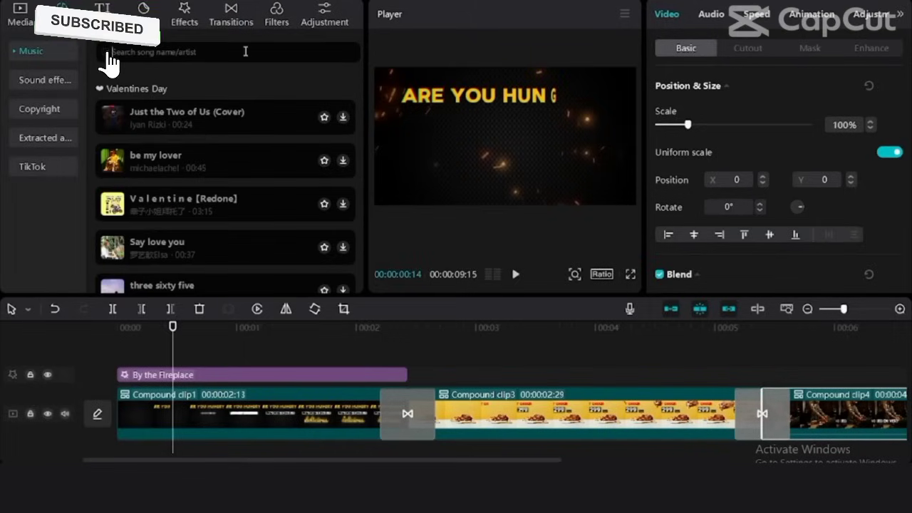
text(Ca)
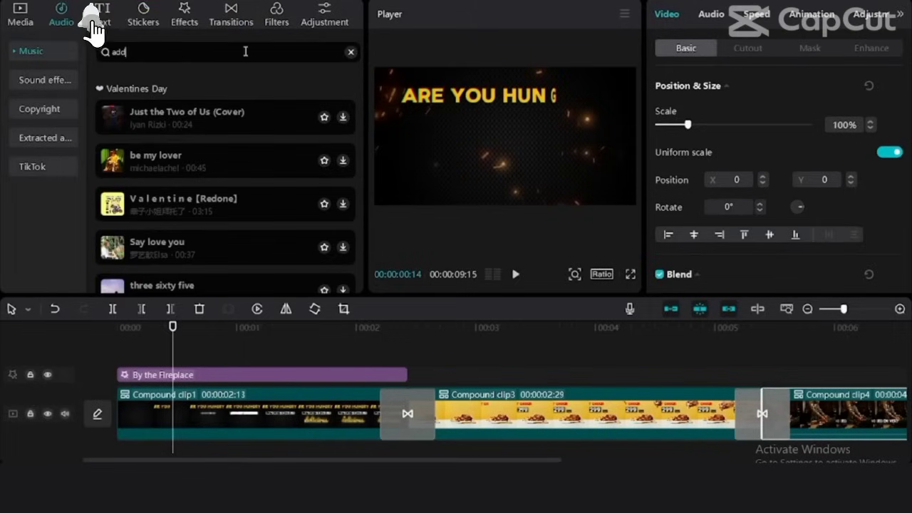
key(Return)
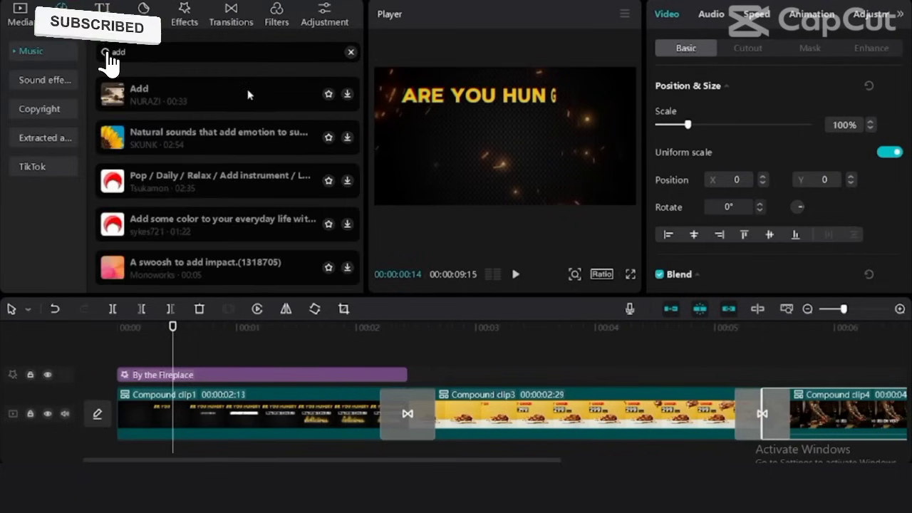
Step: Place the music track "Add" beneath the video from the start of the timeline with a 2.6 s fade-in
click(248, 95)
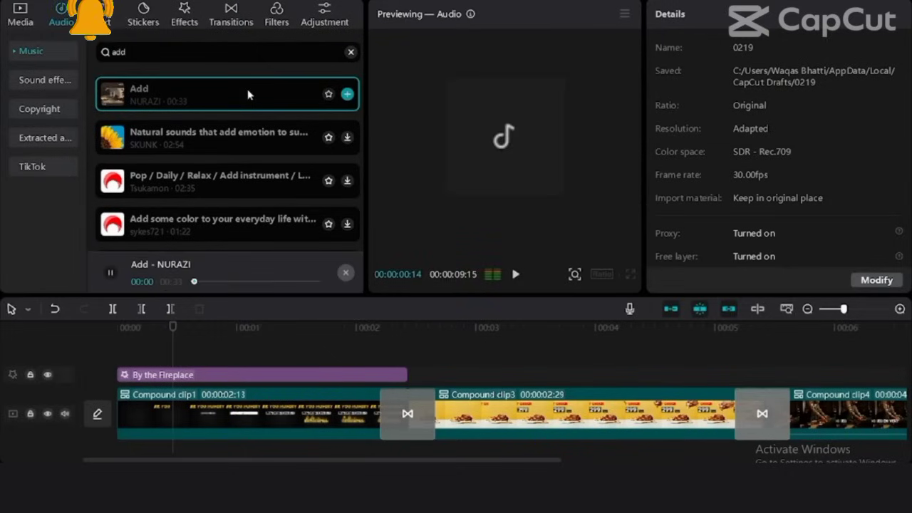
drag(248, 95, 165, 439)
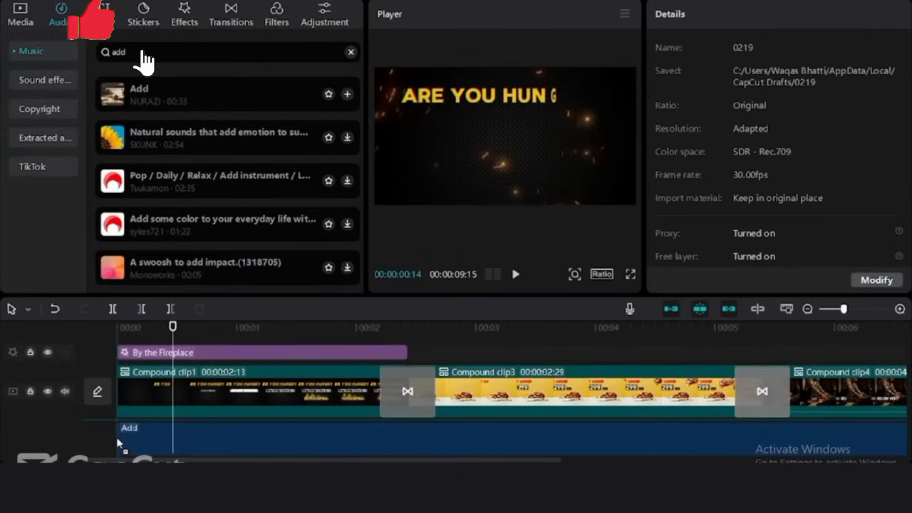
drag(657, 122, 698, 126)
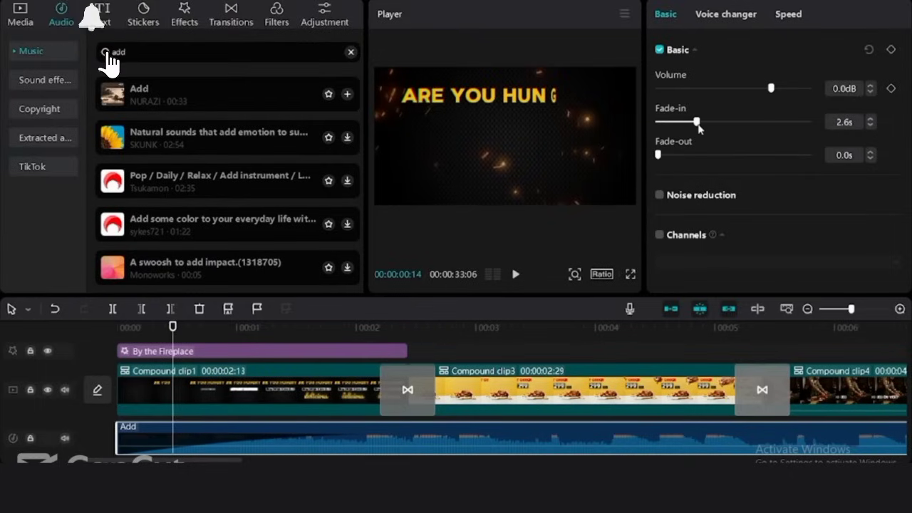
Step: Cut the Add music at the video's end at 00:00:09:15, delete the excess, and give the kept part a fade-out
key(Down)
key(Down)
key(Down)
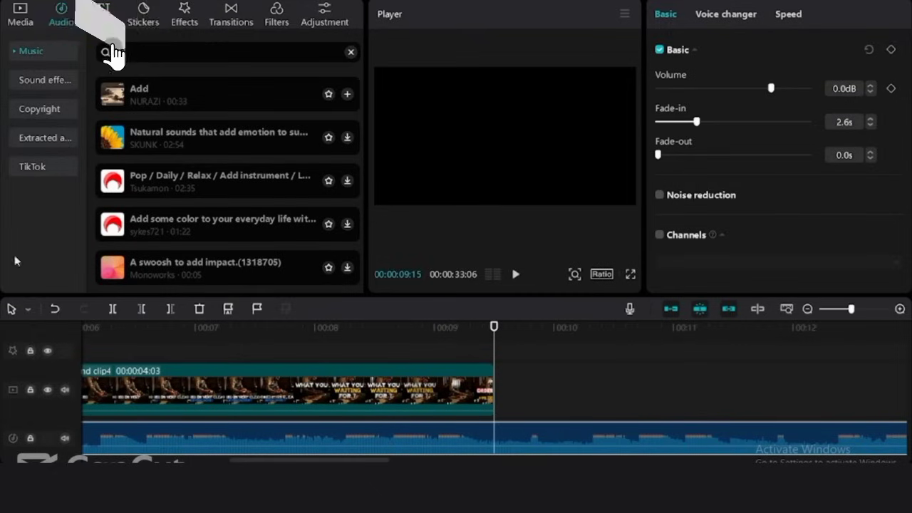
click(113, 309)
key(Delete)
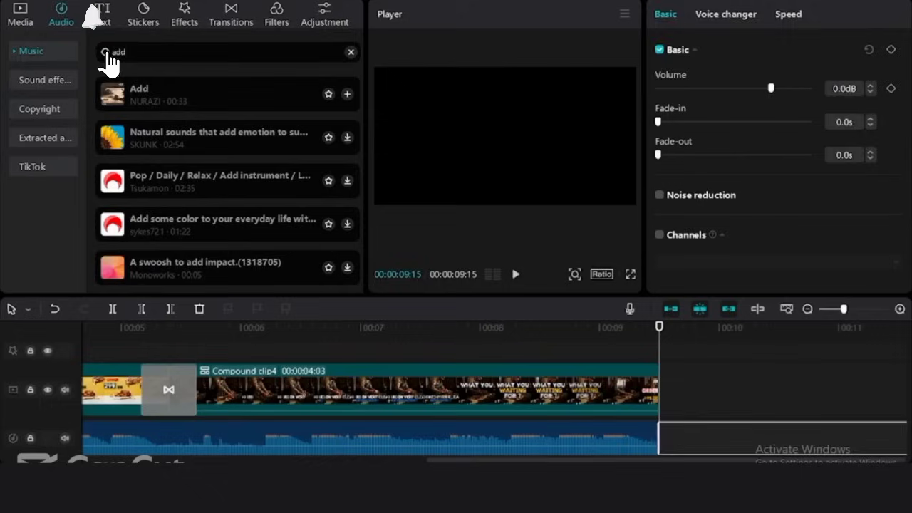
click(370, 438)
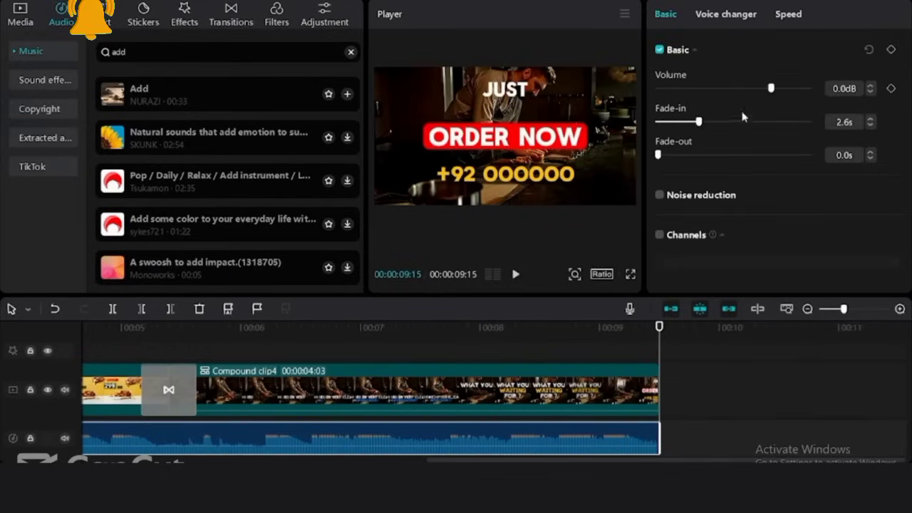
drag(679, 154, 705, 154)
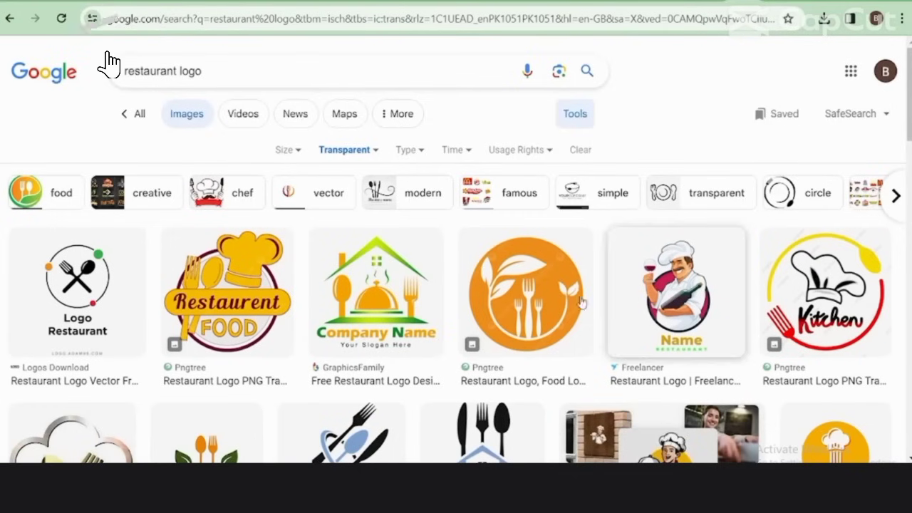
Step: Browse the transparent restaurant logo images in the browser and preview the red Free Logo Creator design
scroll(581, 303, down, 3)
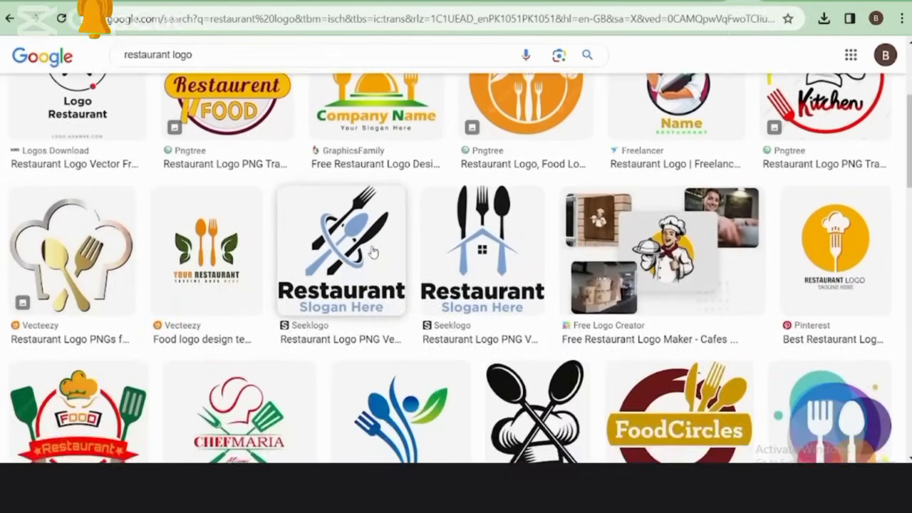
scroll(372, 251, down, 3)
scroll(246, 308, down, 1)
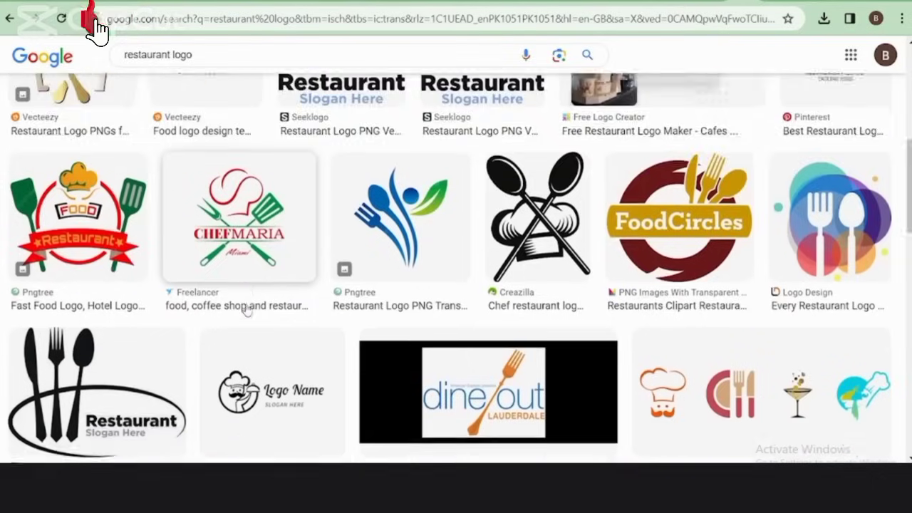
scroll(246, 309, down, 5)
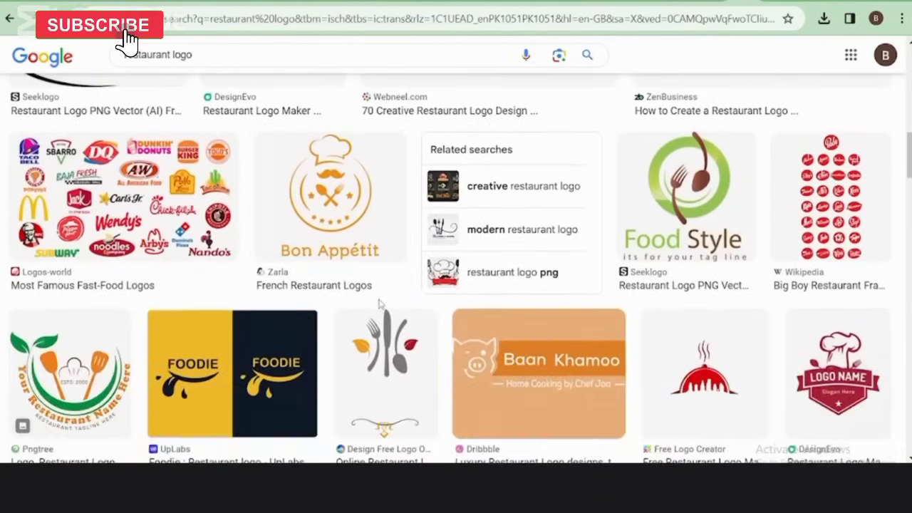
scroll(379, 304, down, 2)
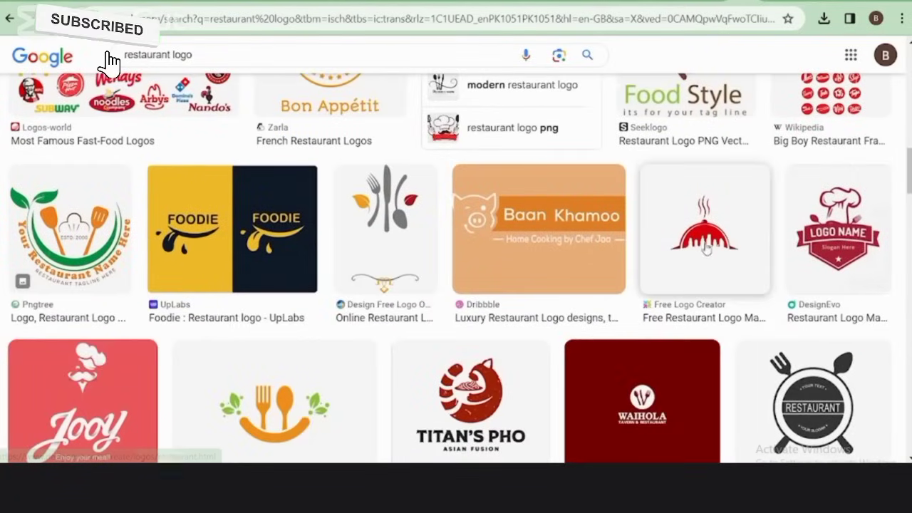
click(705, 243)
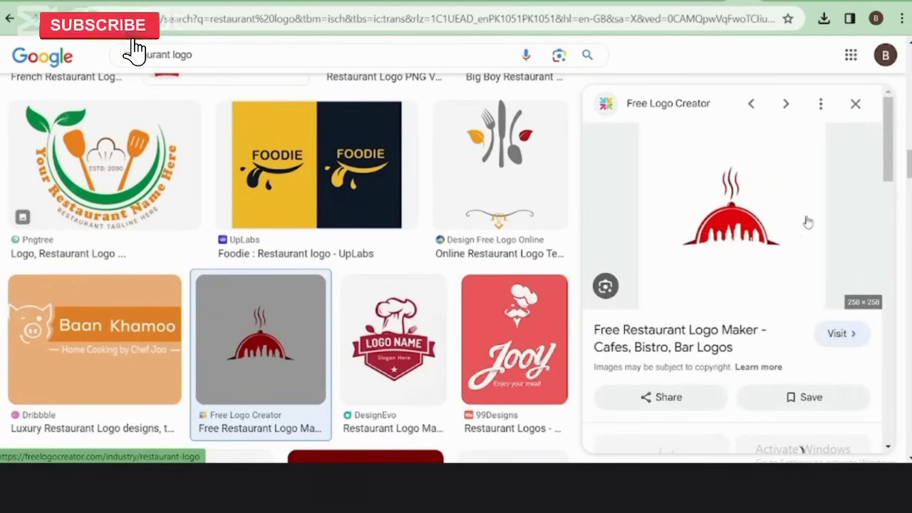
scroll(542, 228, down, 1)
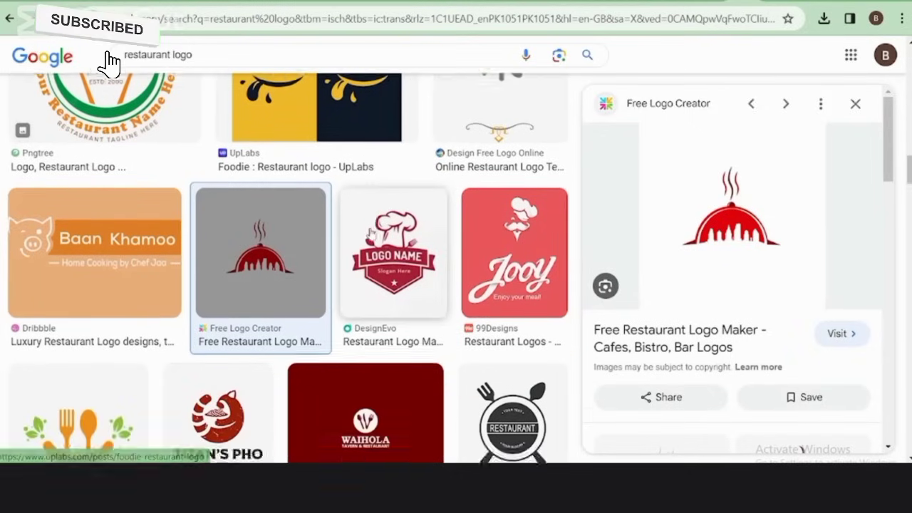
scroll(288, 280, down, 1)
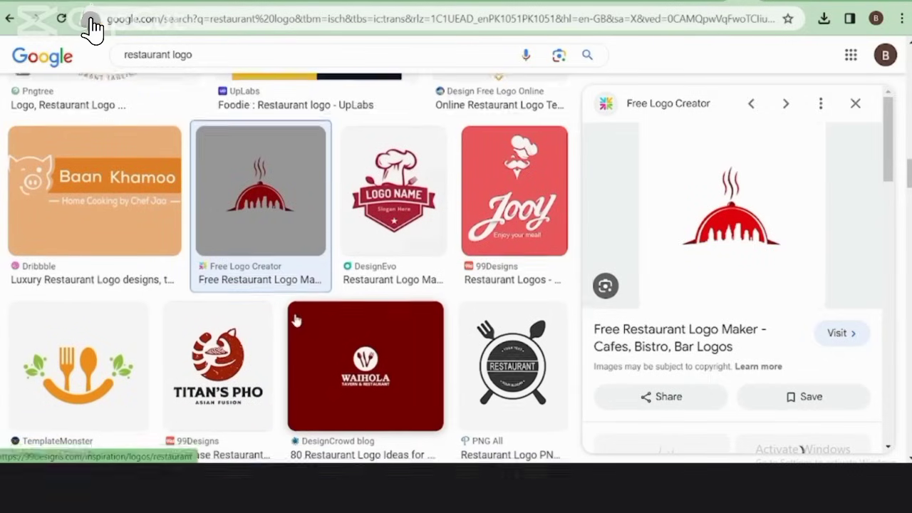
scroll(293, 320, down, 2)
Step: Save the orange spoon and fork restaurant logo image from TemplateMonster
click(58, 244)
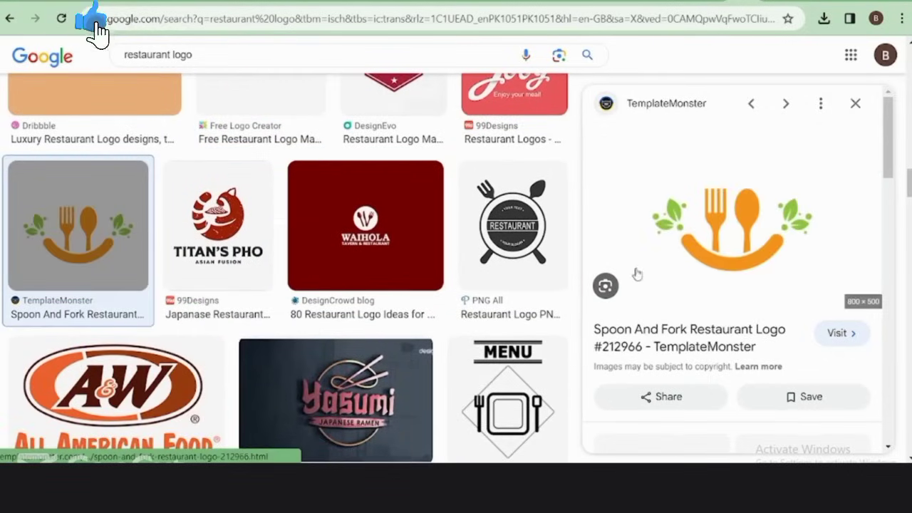
right_click(685, 215)
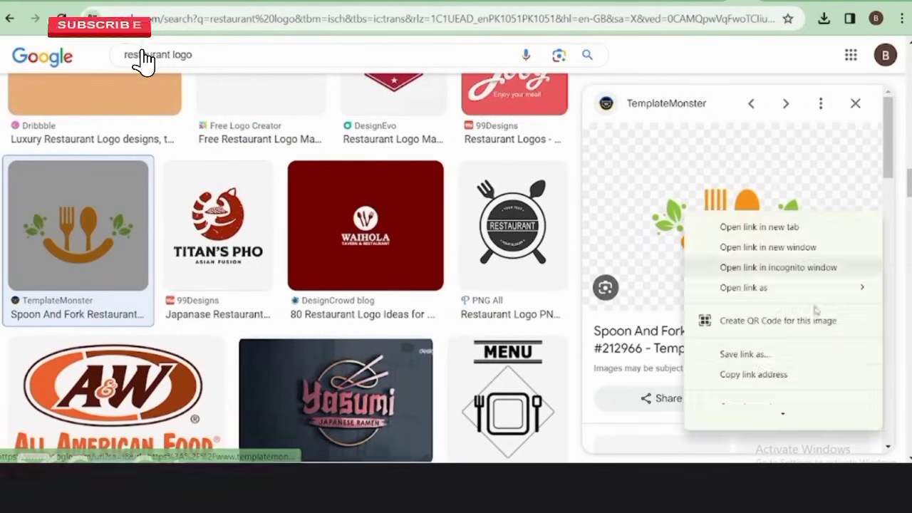
scroll(773, 355, down, 3)
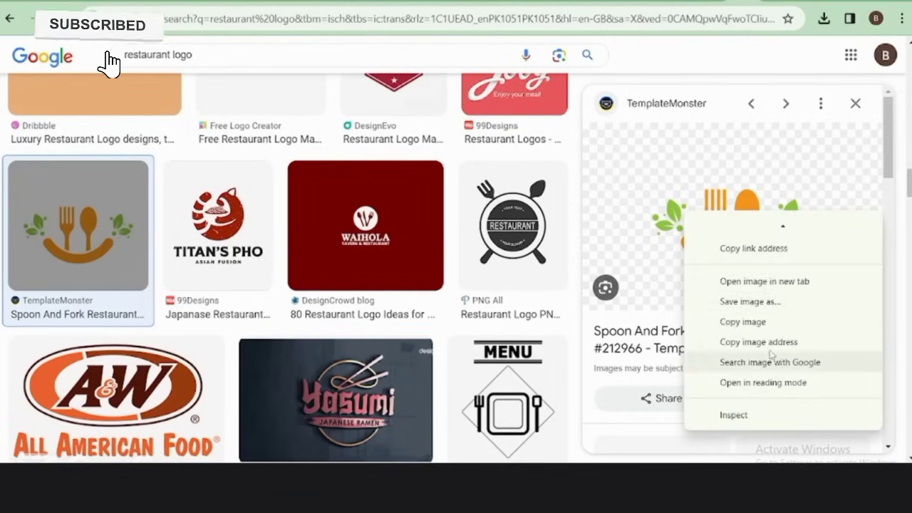
click(788, 302)
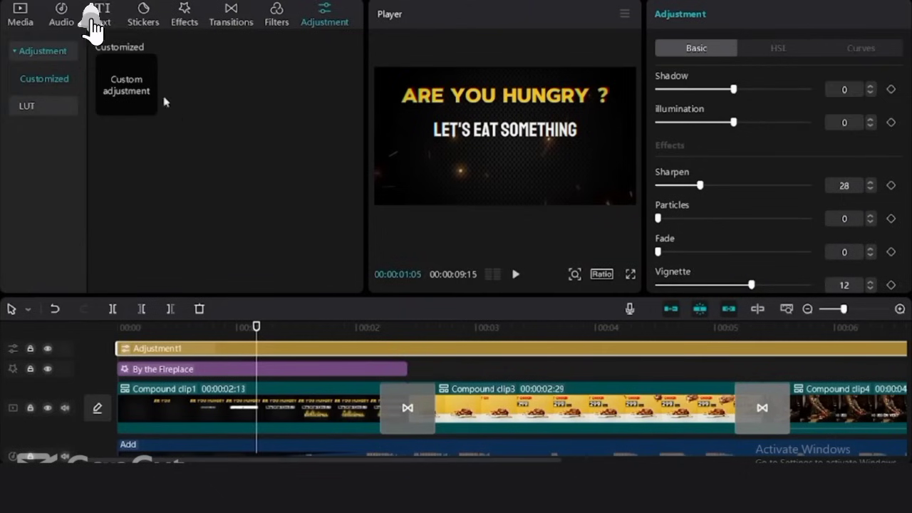
Step: Switch to CapCut, import the spoon and fork logo, and place it on a track above the video from the start
click(23, 21)
click(140, 52)
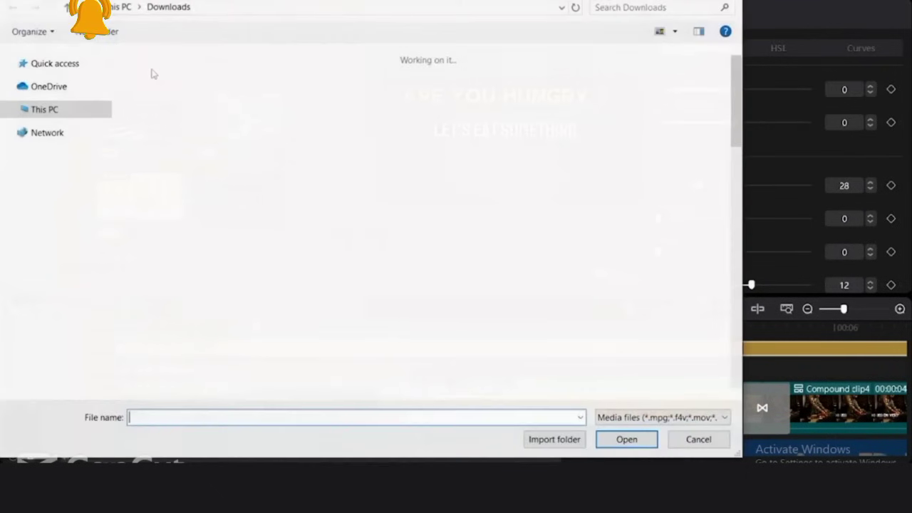
key(Escape)
drag(366, 214, 330, 193)
drag(140, 245, 176, 352)
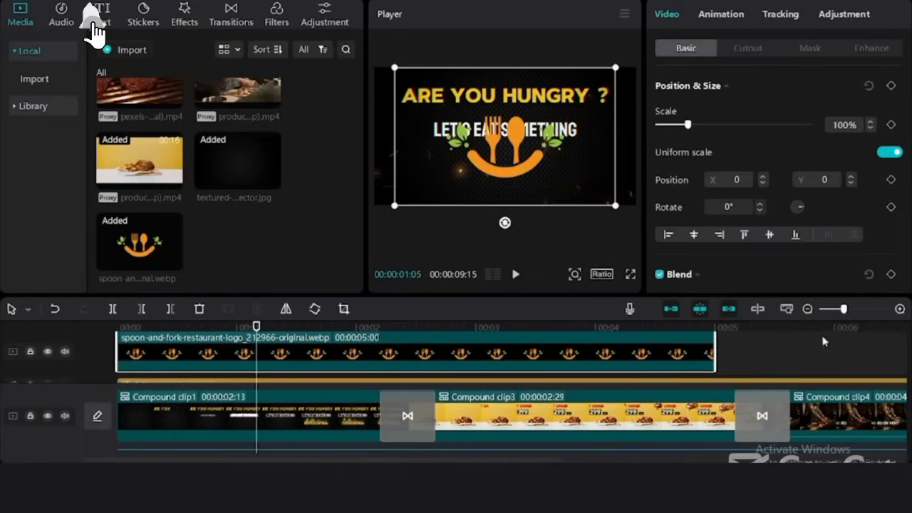
Step: Extend the logo clip to 00:00:09:15, scale it to 25% and position it at X 1579, Y 244
drag(715, 351, 633, 365)
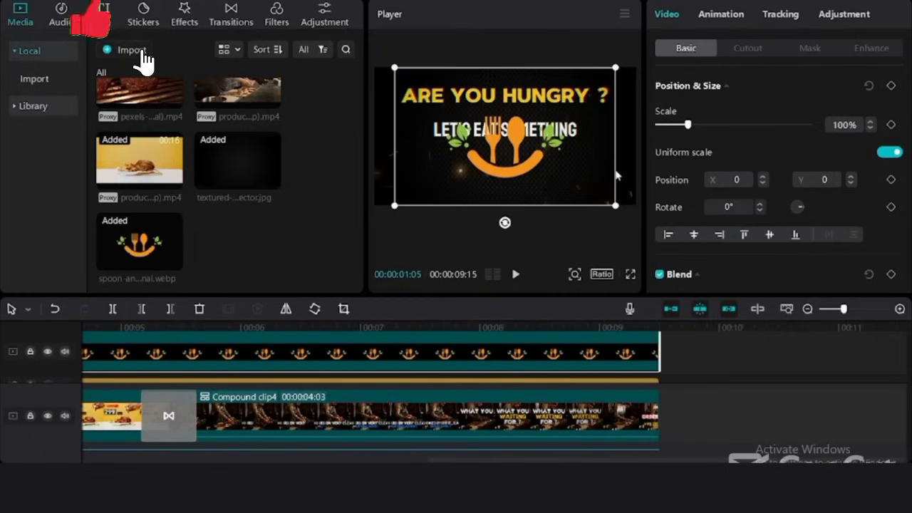
drag(616, 204, 615, 127)
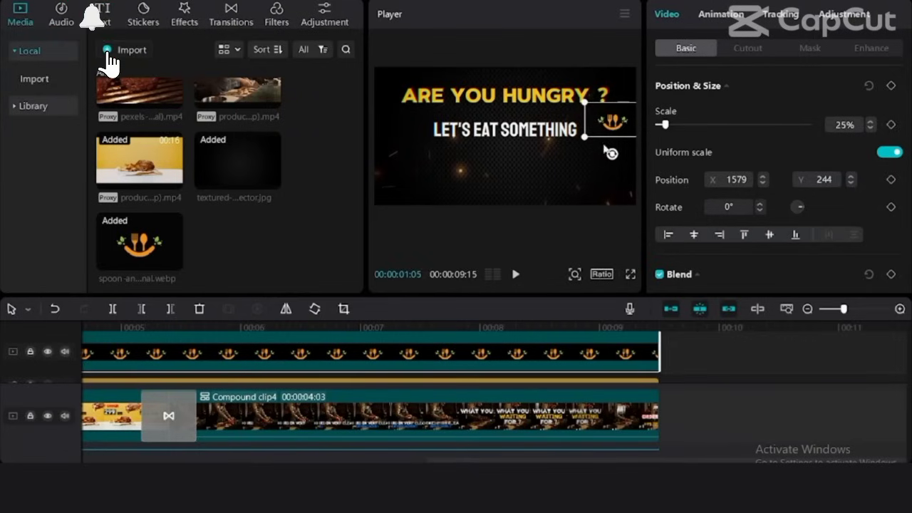
Step: Play the promo from the beginning to review it with the logo in place
key(Home)
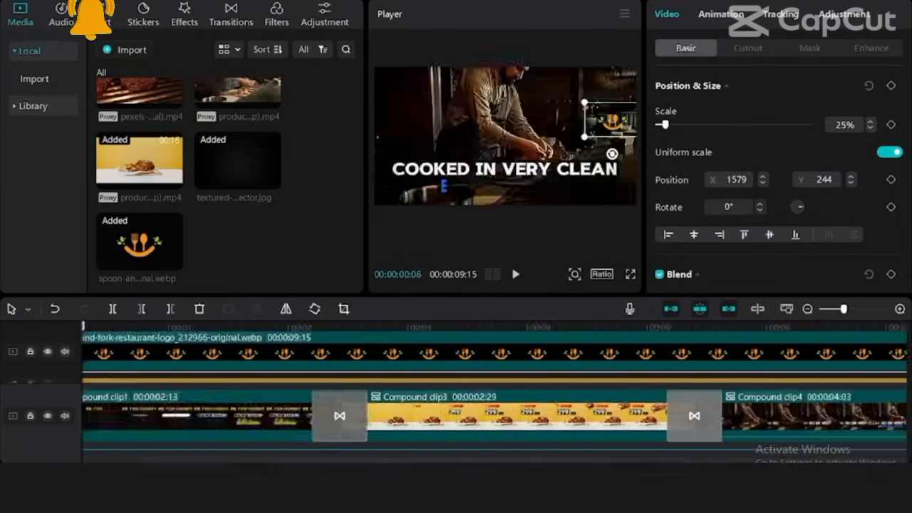
key(space)
key(Home)
key(space)
Step: Start exporting the promo with the title "food add" and choose the Desktop as the destination folder
key(ctrl+e)
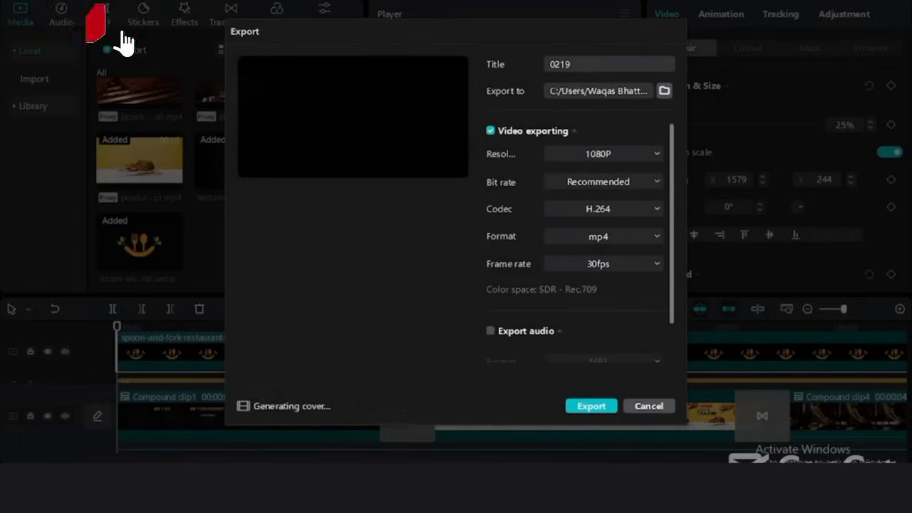
click(665, 91)
click(235, 83)
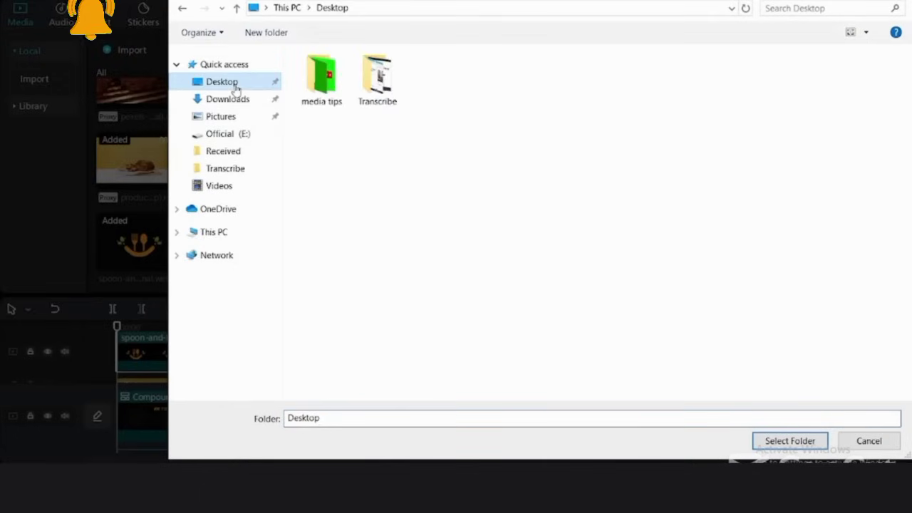
key(Return)
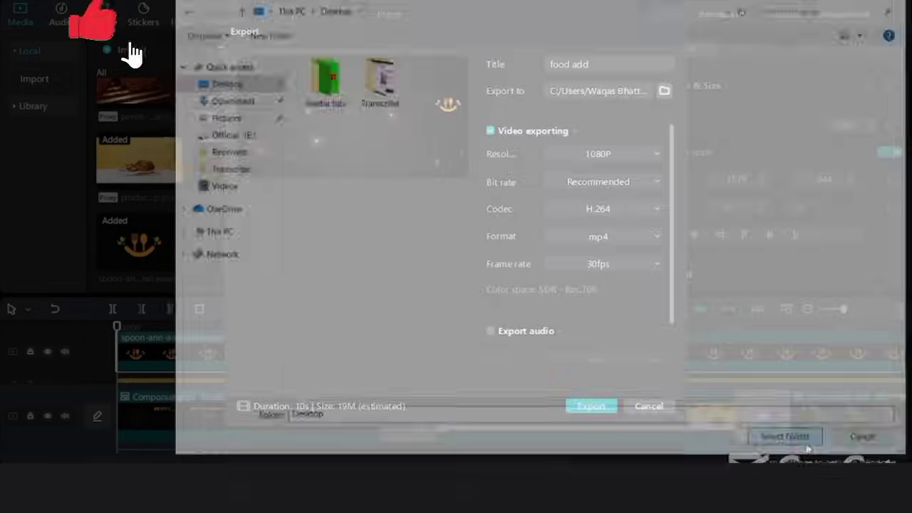
Step: Set the export resolution to 4K and the frame rate to 60fps, and export the video
click(651, 156)
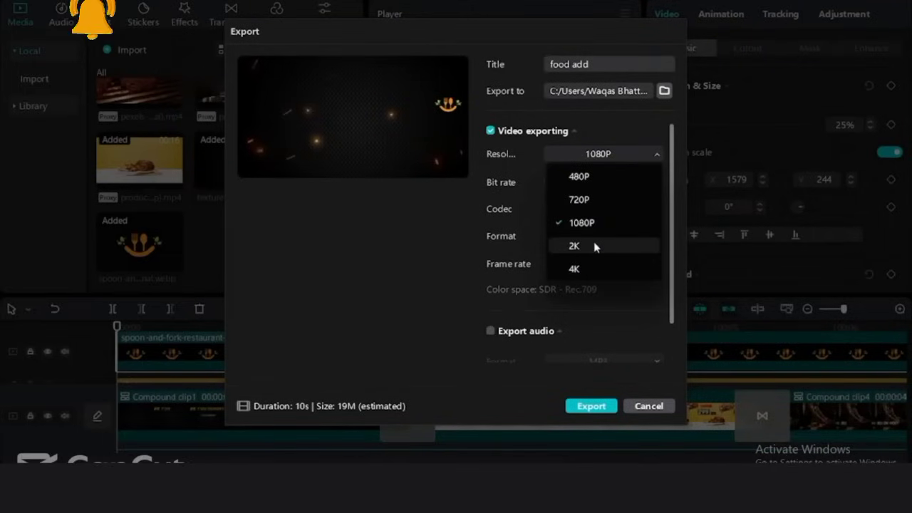
click(631, 269)
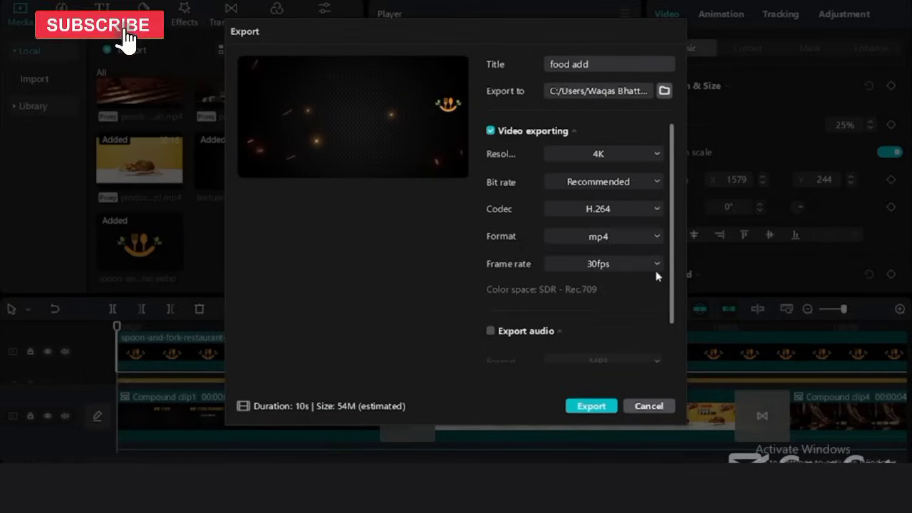
click(657, 270)
click(583, 367)
scroll(583, 367, down, 1)
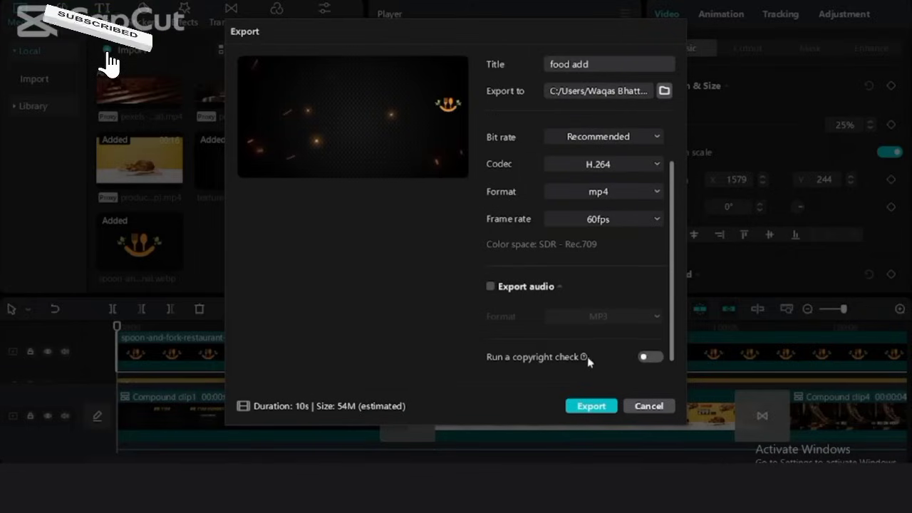
mouse_move(582, 359)
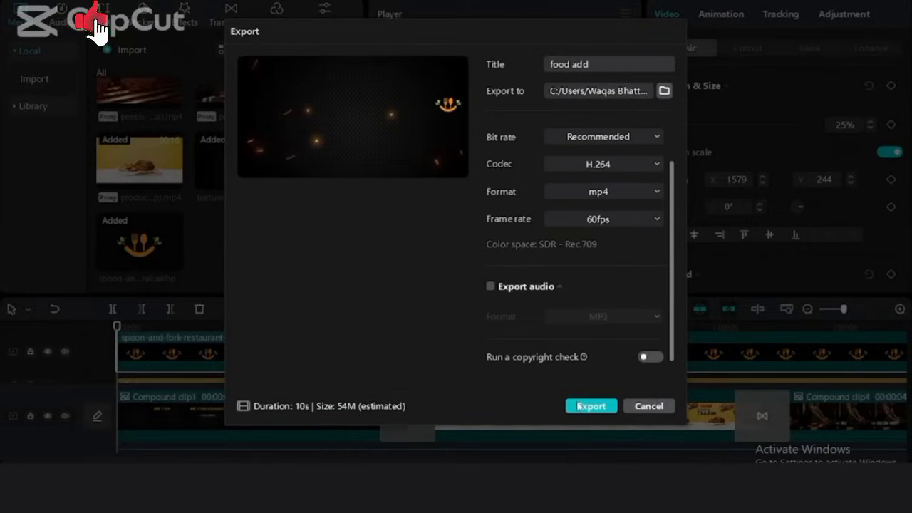
click(594, 411)
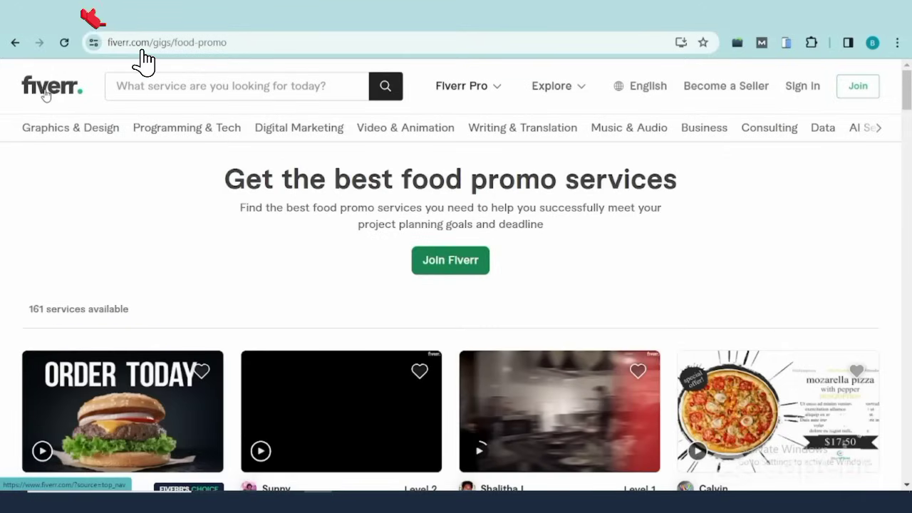
Step: Switch to Fiverr's food-promo gigs page in the browser and examine the sample videos, ratings and starting prices of the listed services
drag(341, 182, 679, 189)
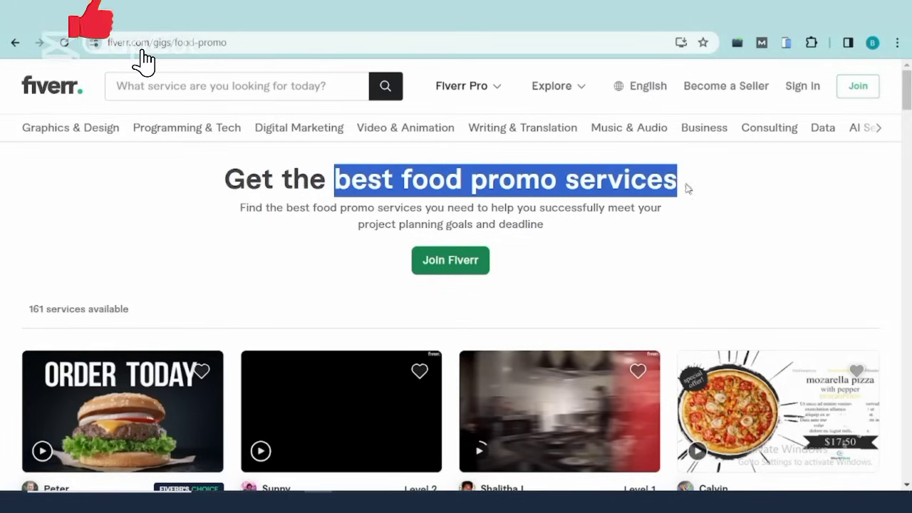
scroll(736, 188, down, 5)
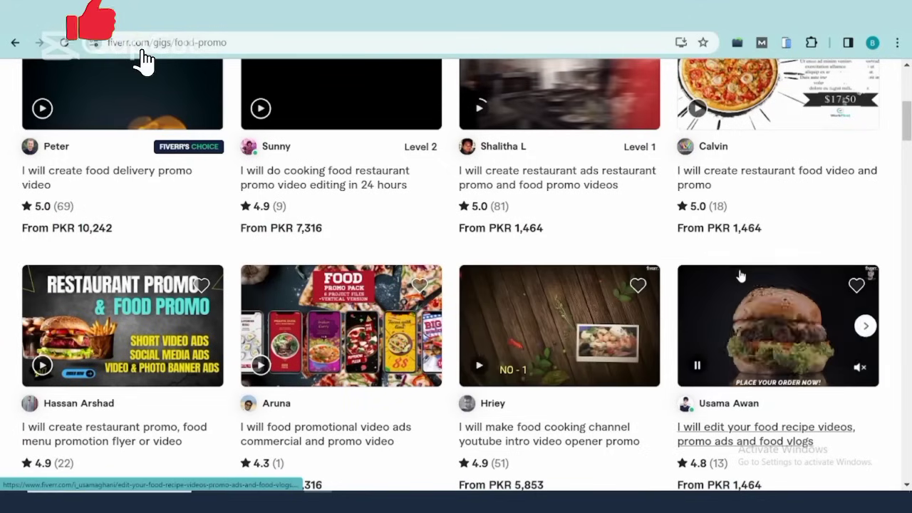
scroll(740, 269, up, 2)
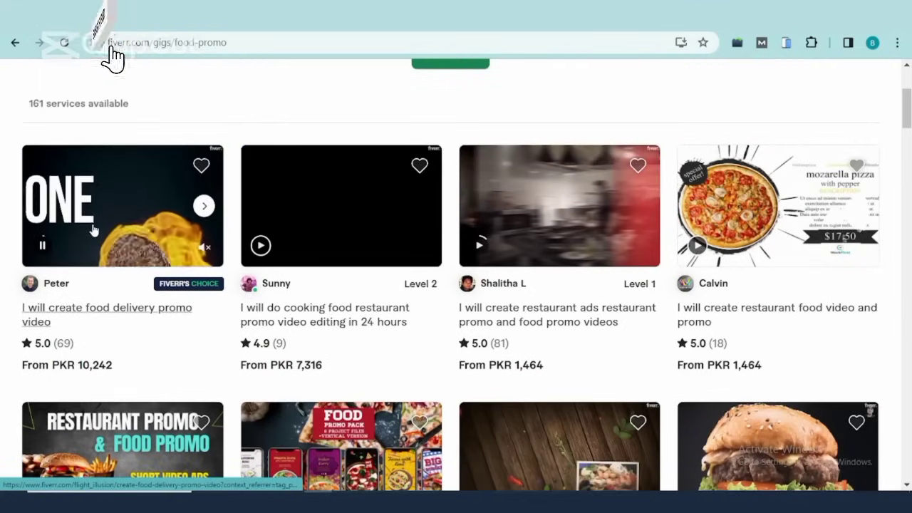
scroll(182, 230, down, 2)
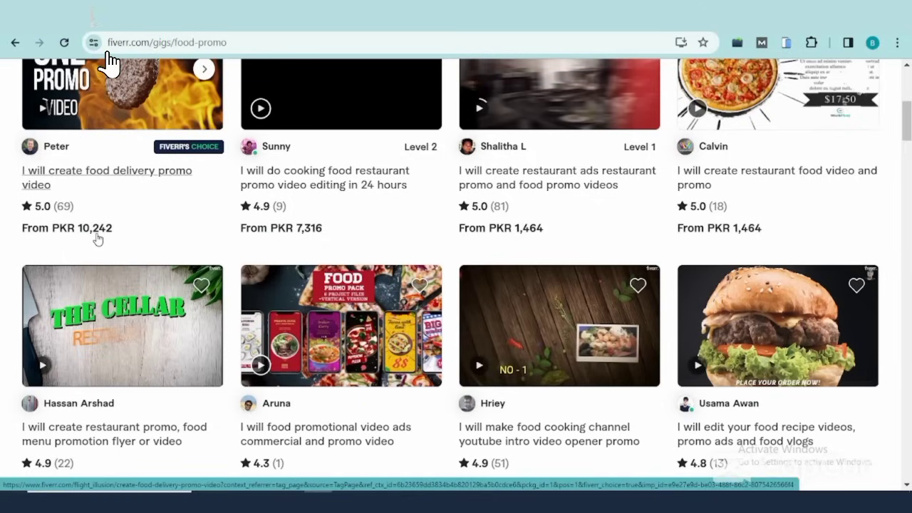
scroll(112, 209, up, 1)
scroll(111, 209, down, 2)
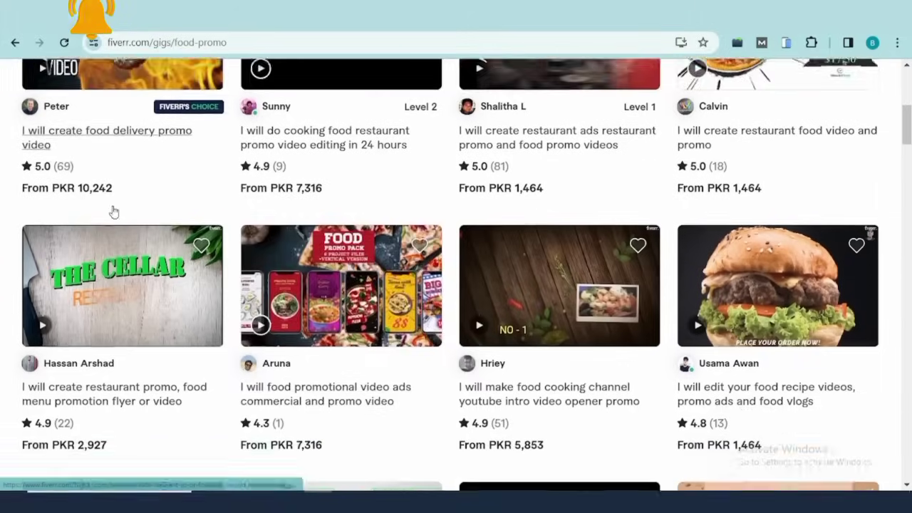
scroll(563, 253, down, 2)
scroll(699, 203, down, 3)
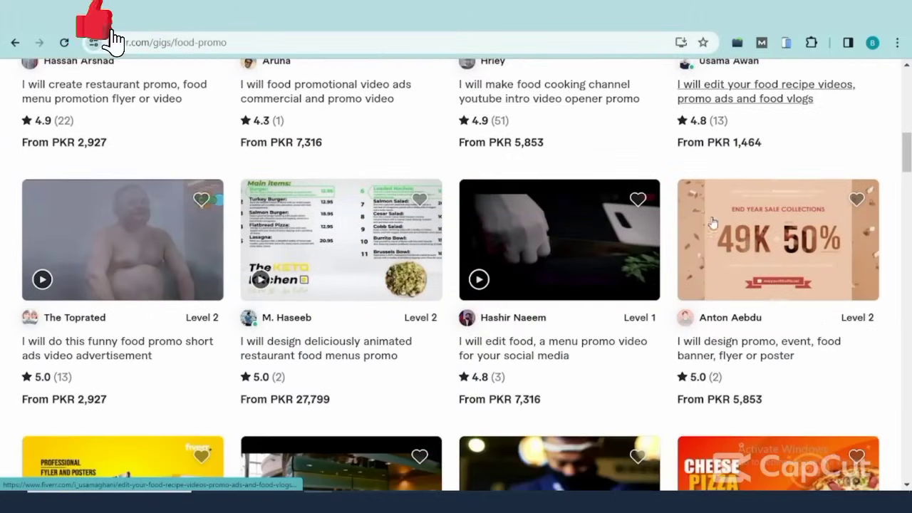
scroll(715, 221, down, 7)
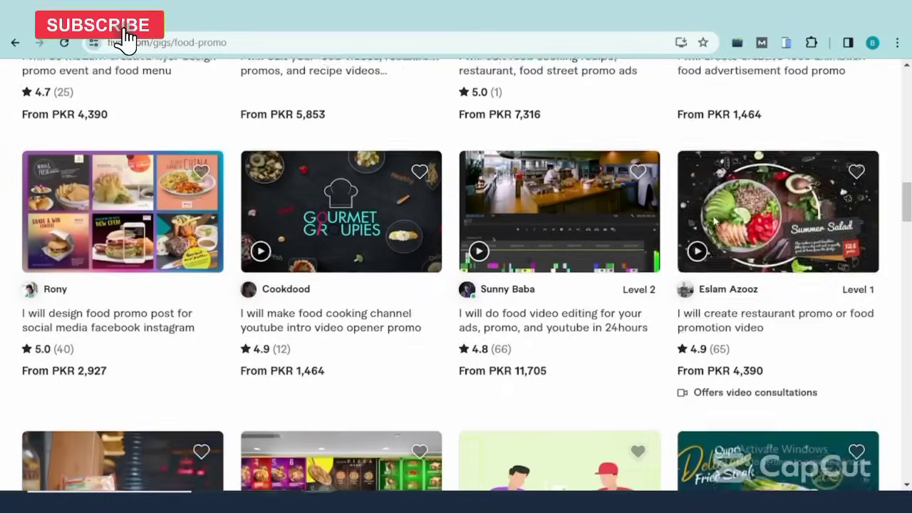
scroll(650, 255, up, 9)
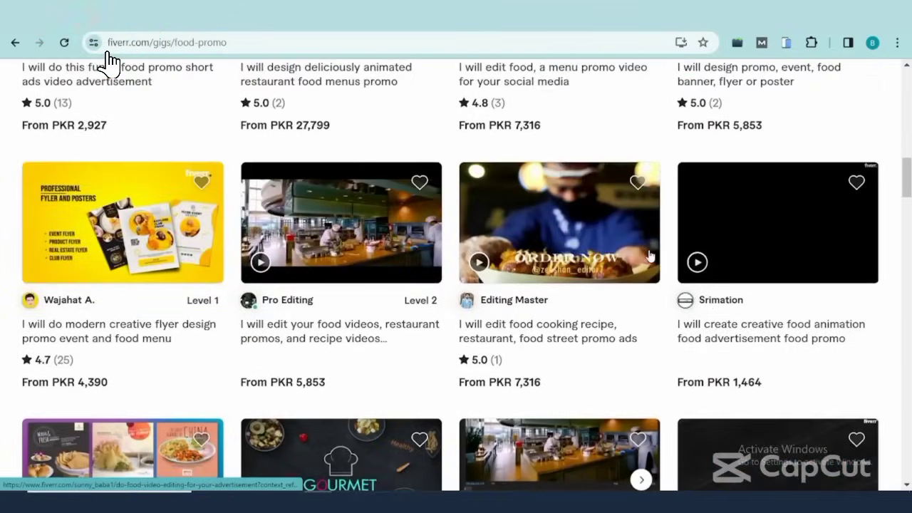
scroll(650, 254, up, 10)
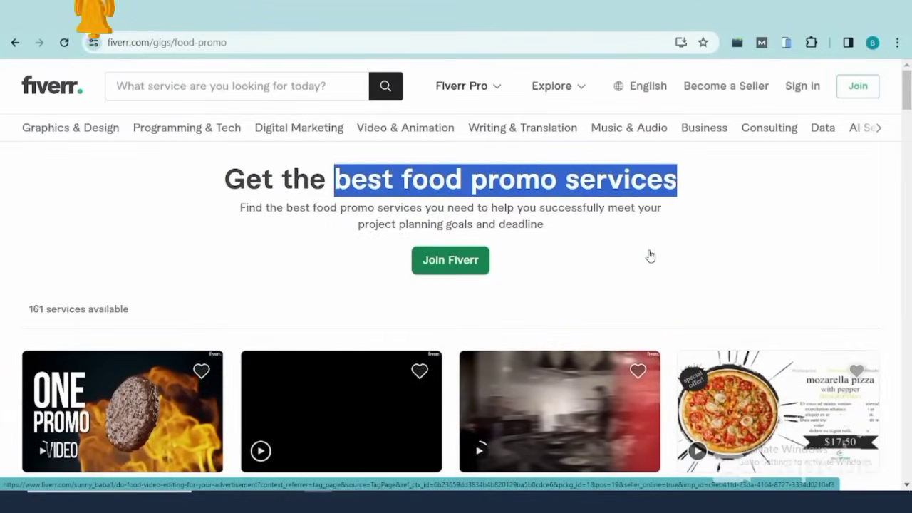